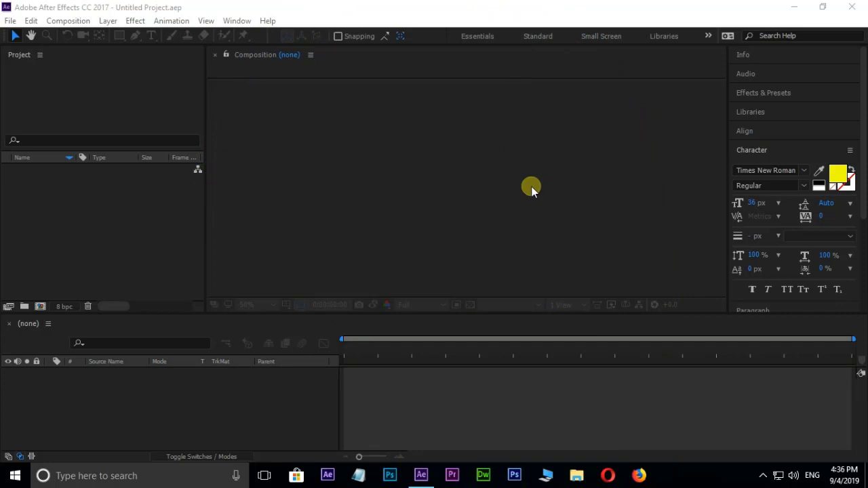
Create Comp 1 using the HDV/HDTV 720 25 preset (1280×720, 25 fps)
{"action": "left_click", "coordinate": [316, 219]}
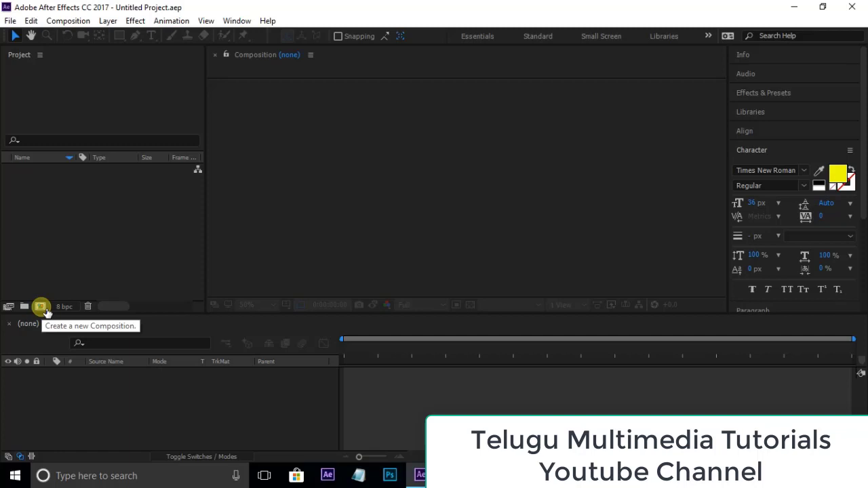
{"action": "left_click", "coordinate": [40, 306]}
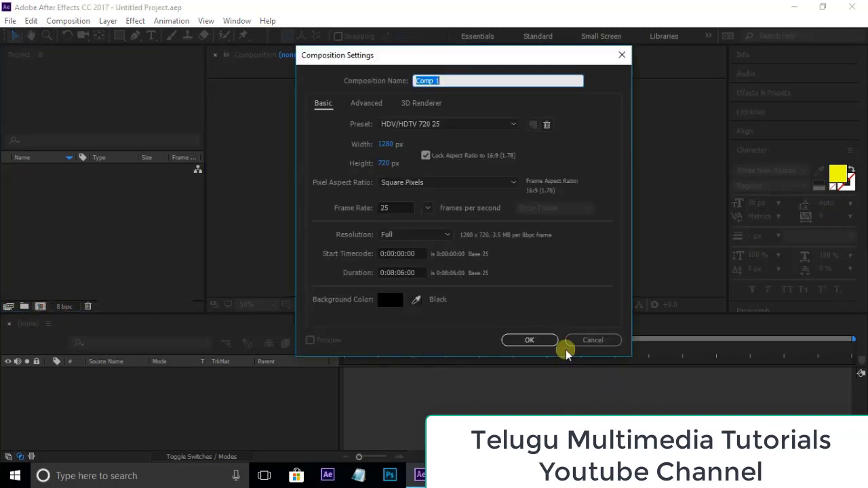
{"action": "left_click", "coordinate": [527, 340]}
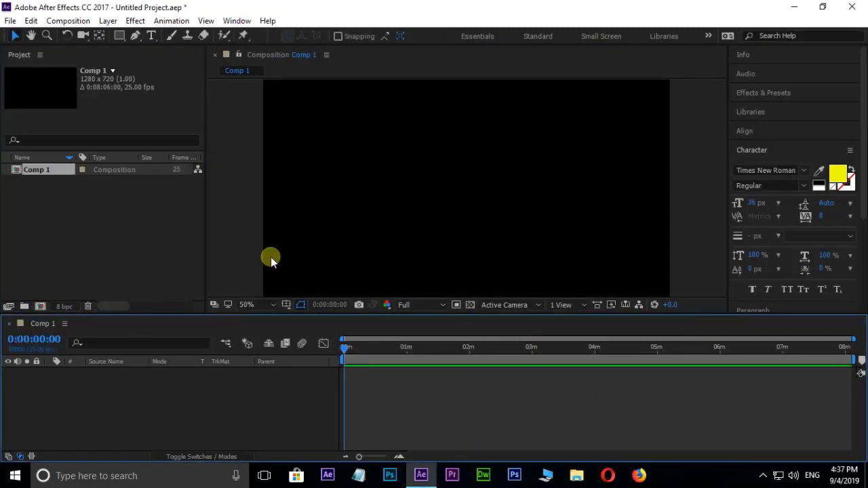
Choose the Horizontal Type Tool, then toggle between horizontal and vertical type with Ctrl+T
{"action": "left_click", "coordinate": [150, 35]}
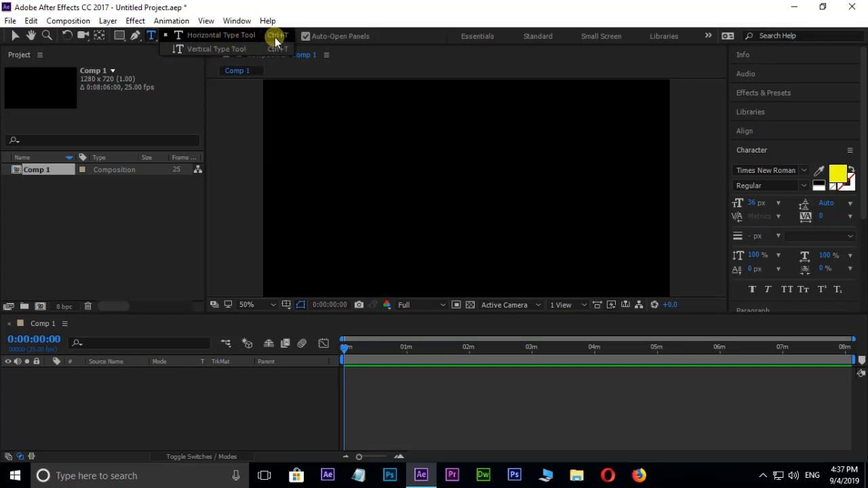
{"action": "left_click", "coordinate": [231, 35]}
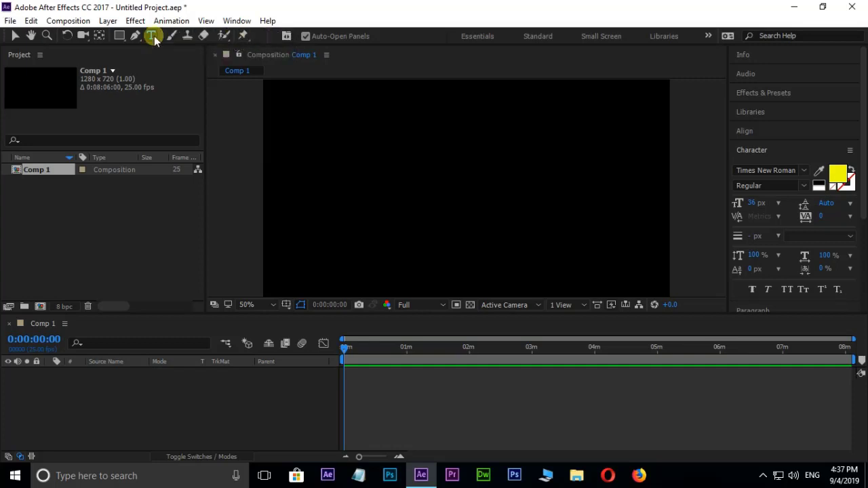
{"action": "left_click", "coordinate": [15, 37]}
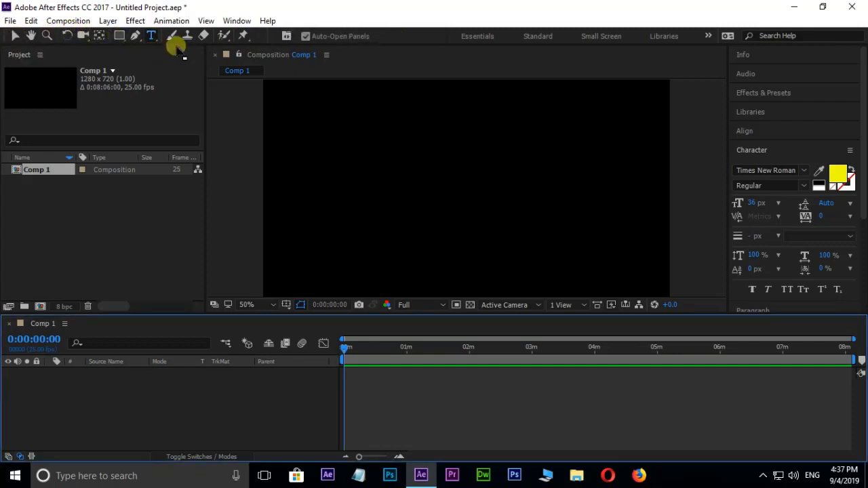
{"action": "left_click", "coordinate": [150, 36]}
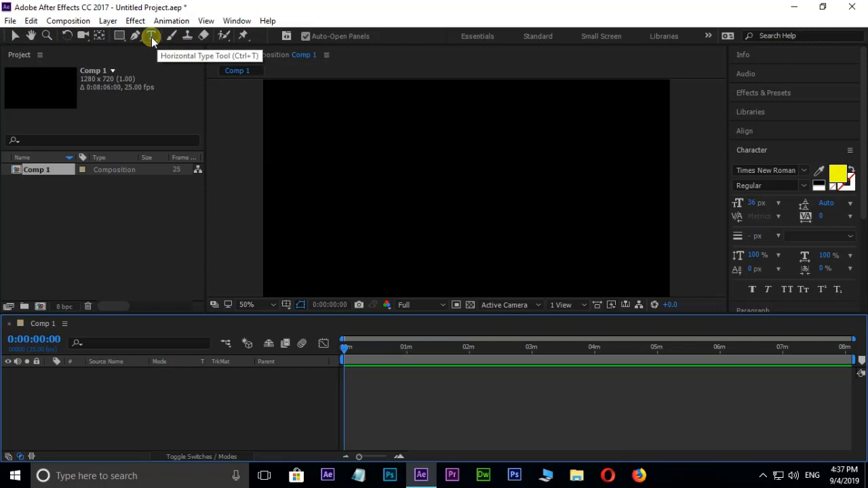
{"action": "key", "text": "ctrl+t"}
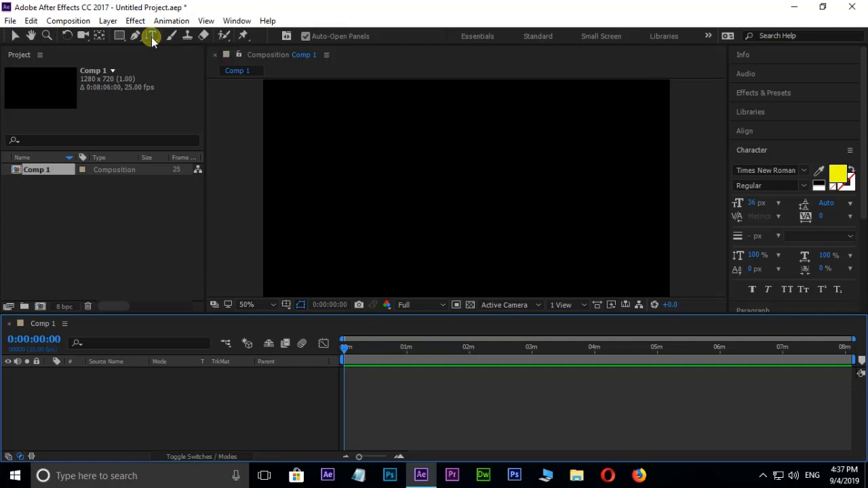
Type the person's full name as a new text layer in Comp 1
{"action": "left_click", "coordinate": [380, 185]}
{"action": "type", "text": "Pr"}
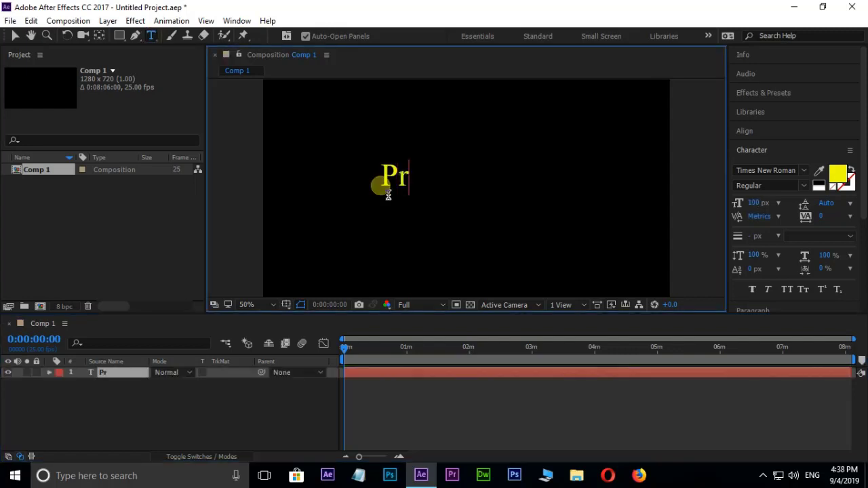
{"action": "type", "text": "athap Va"}
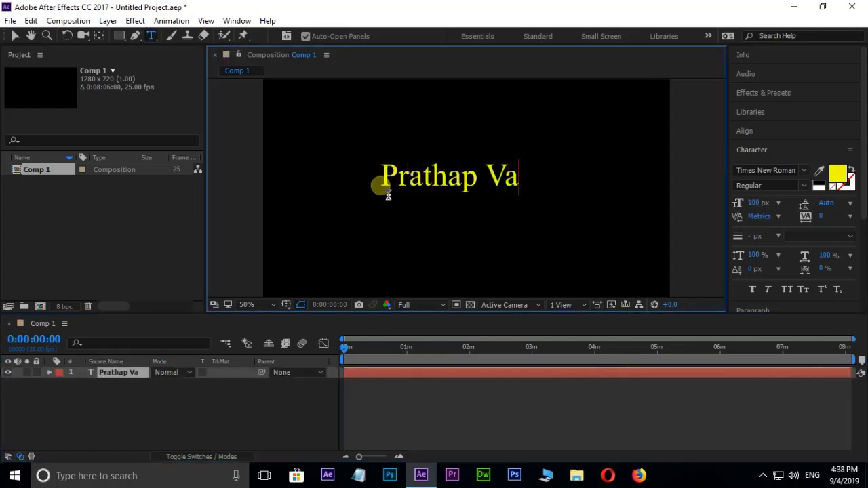
{"action": "type", "text": "rma"}
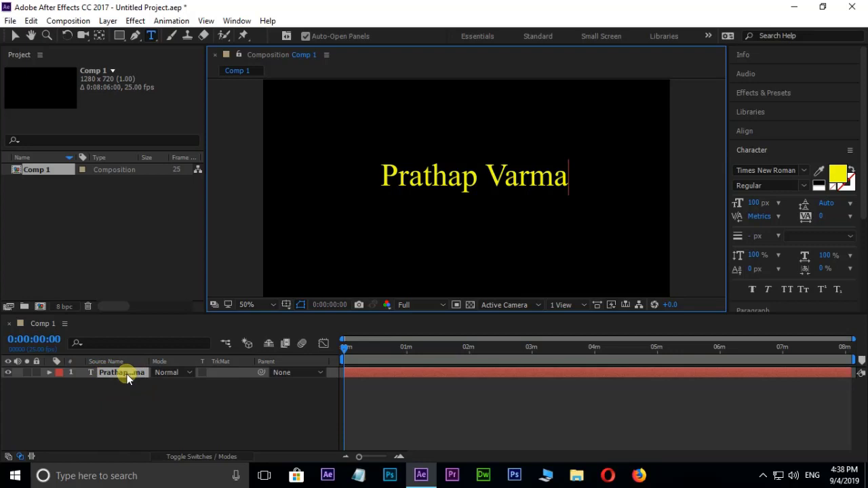
{"action": "left_click_drag", "start_coordinate": [568, 177], "coordinate": [543, 183]}
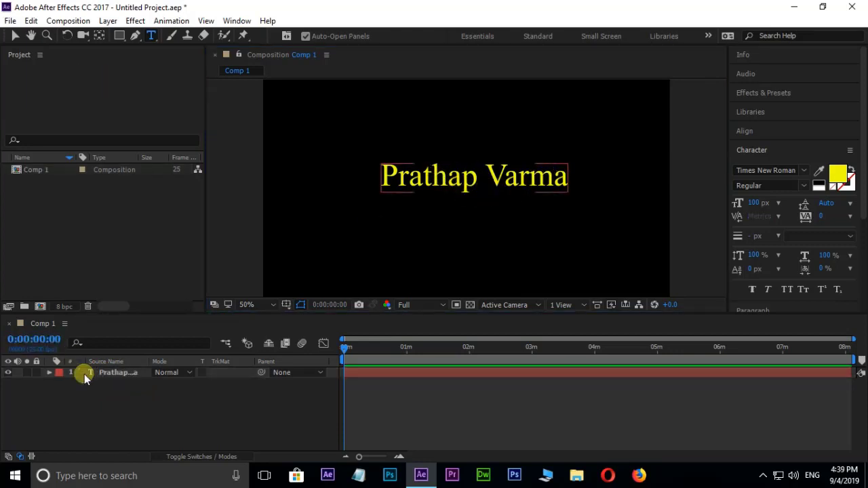
{"action": "left_click", "coordinate": [590, 243]}
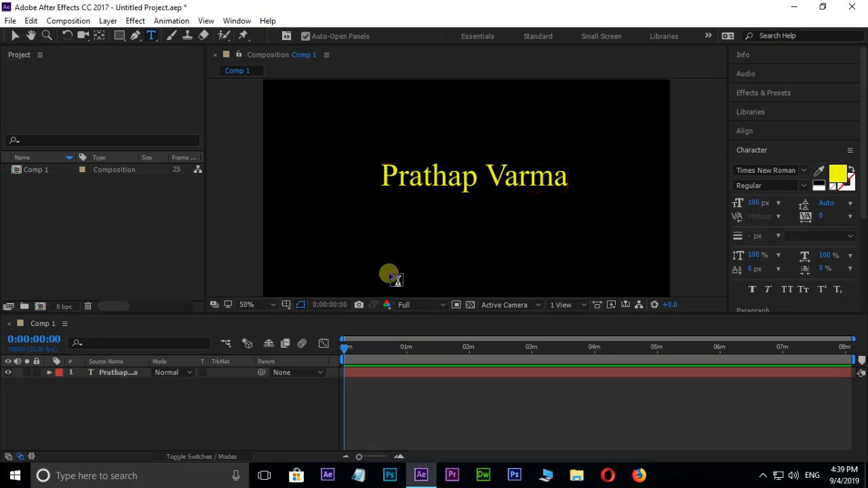
Add a test text 'dfd', then erase it and discard the empty layer
{"action": "left_click", "coordinate": [314, 262]}
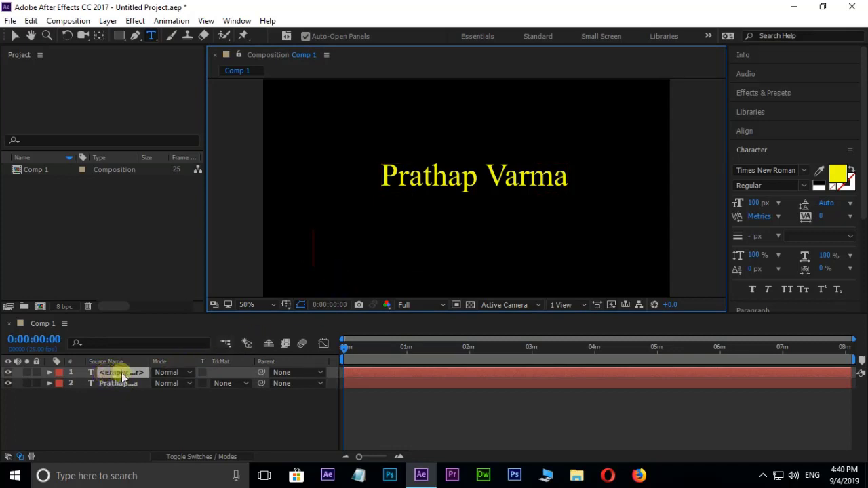
{"action": "type", "text": "dfd"}
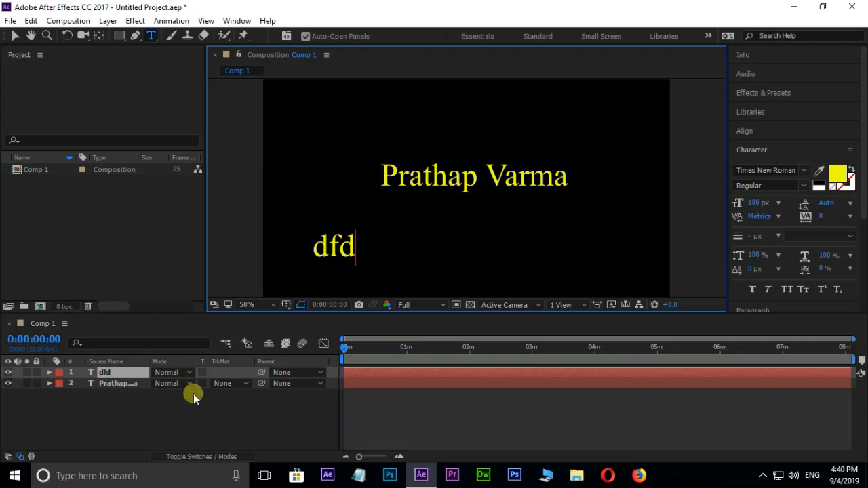
{"action": "key", "text": "BackSpace"}
{"action": "key", "text": "BackSpace"}
{"action": "key", "text": "BackSpace"}
{"action": "key", "text": "Escape"}
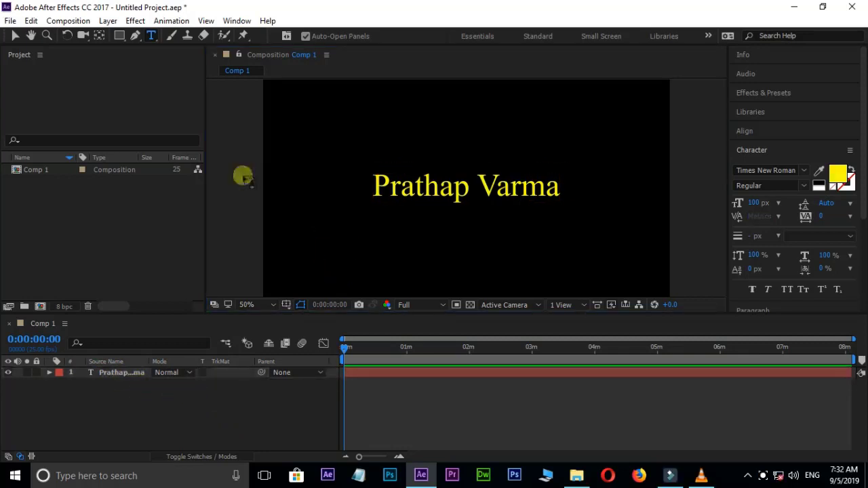
{"action": "left_click", "coordinate": [152, 40]}
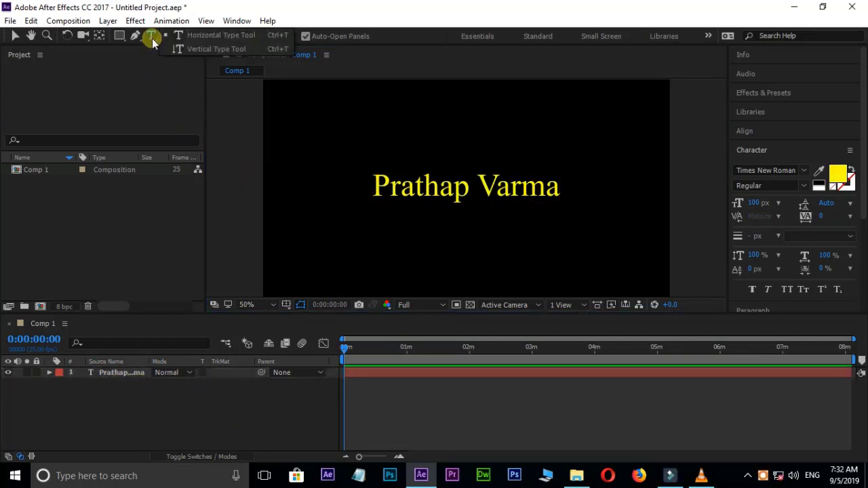
{"action": "left_click_drag", "start_coordinate": [153, 43], "coordinate": [184, 55]}
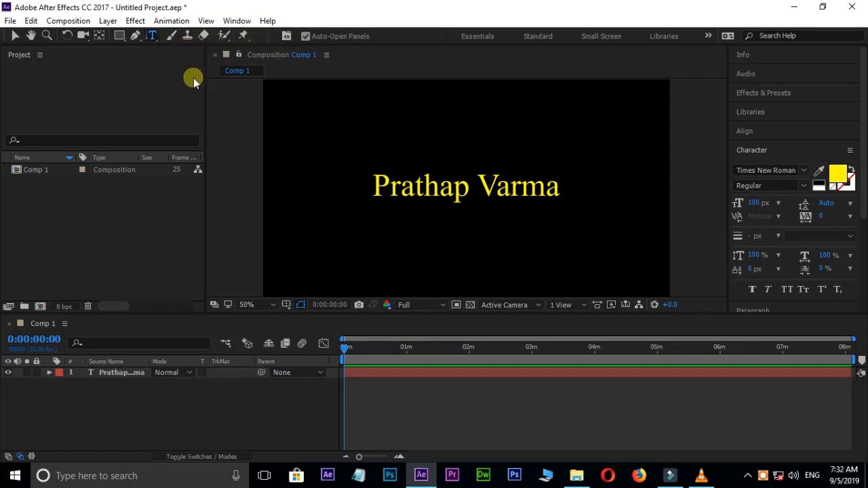
{"action": "left_click", "coordinate": [301, 121]}
{"action": "type", "text": "prath"}
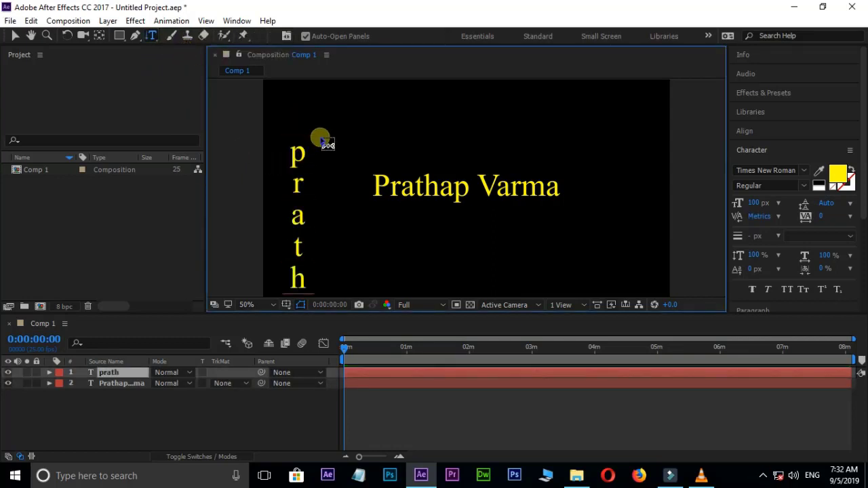
{"action": "type", "text": "ap"}
{"action": "left_click", "coordinate": [122, 373]}
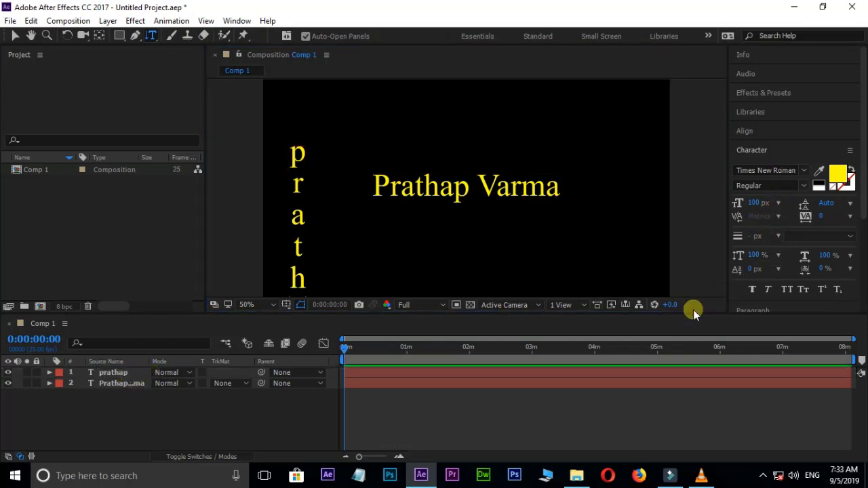
{"action": "left_click", "coordinate": [64, 383]}
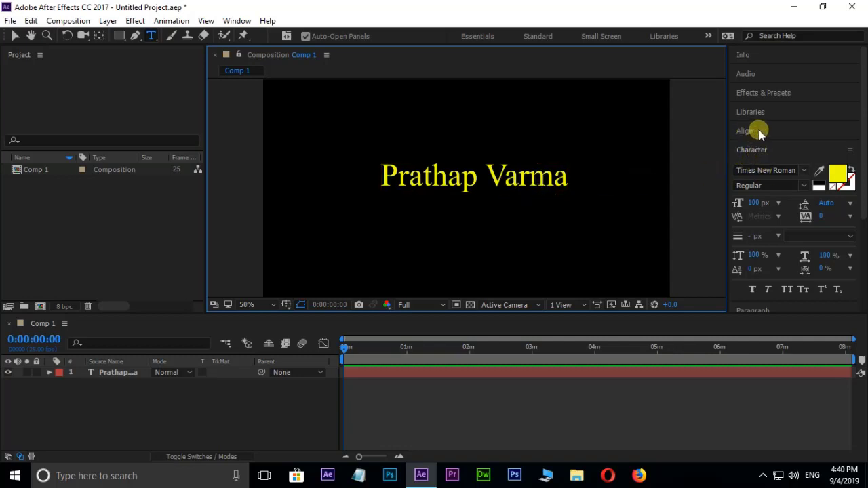
Browse the panel stack and Window menu, then return to the Selection tool with V
{"action": "scroll", "coordinate": [858, 176], "scroll_direction": "down", "scroll_amount": 1}
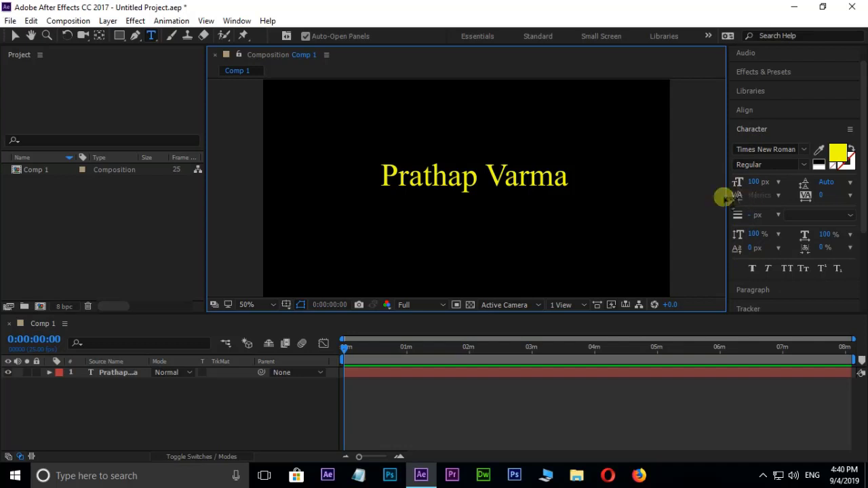
{"action": "left_click", "coordinate": [230, 22]}
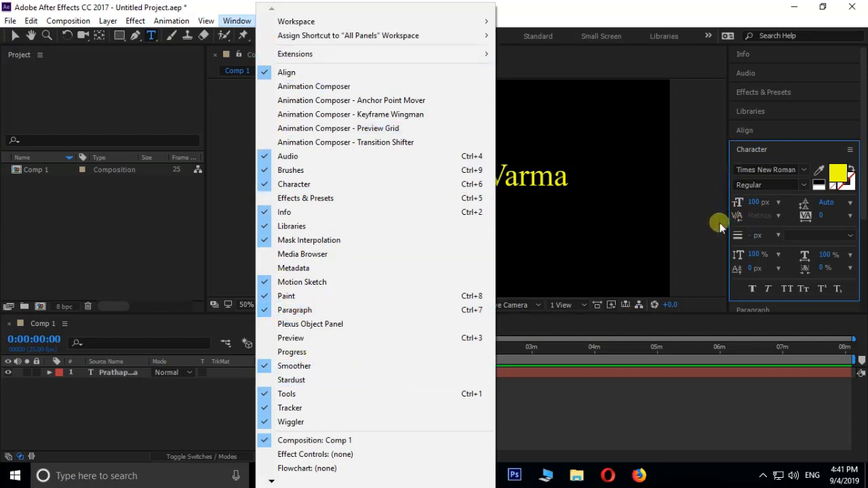
{"action": "left_click", "coordinate": [723, 201]}
{"action": "key", "text": "v"}
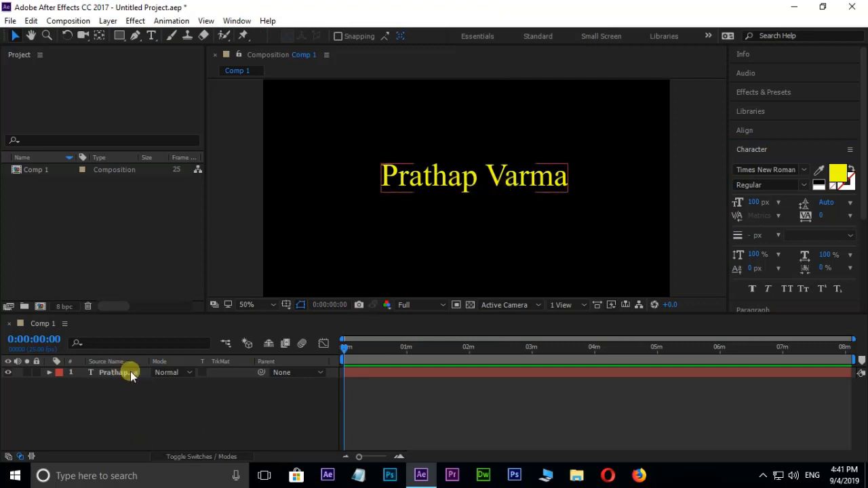
Expand the name layer to show its Text group: Source Text, Path Options and More Options
{"action": "left_click", "coordinate": [49, 373]}
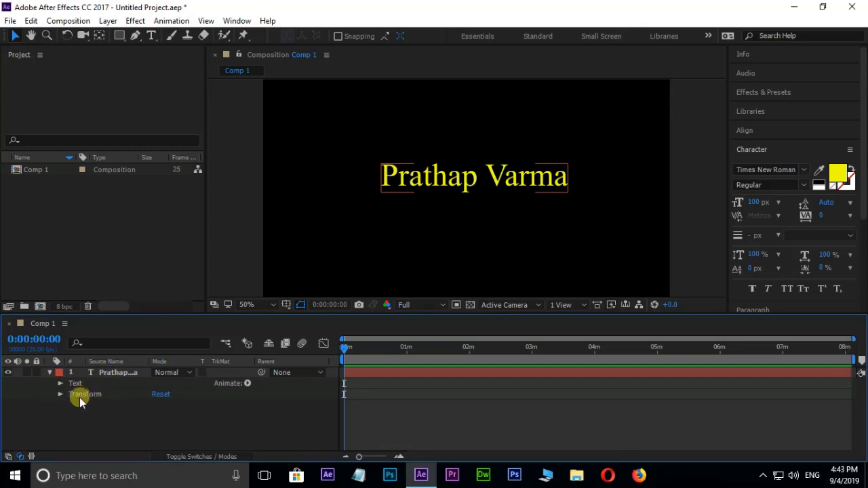
{"action": "left_click", "coordinate": [63, 396]}
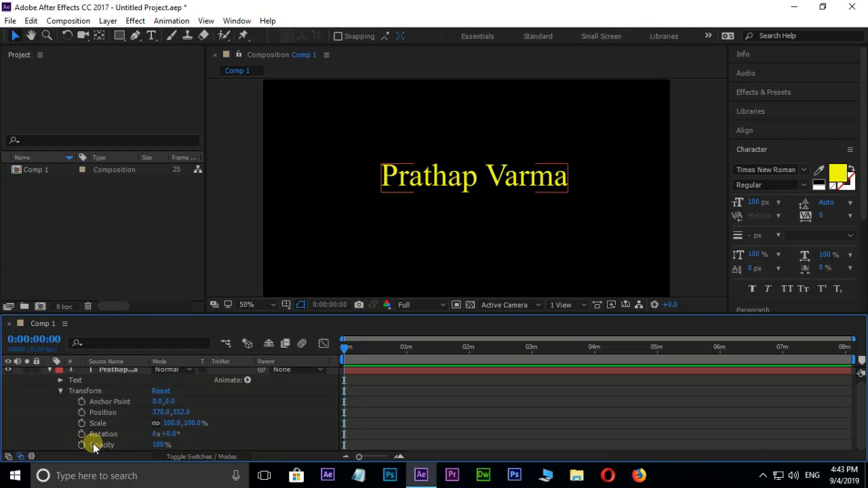
{"action": "left_click", "coordinate": [61, 391]}
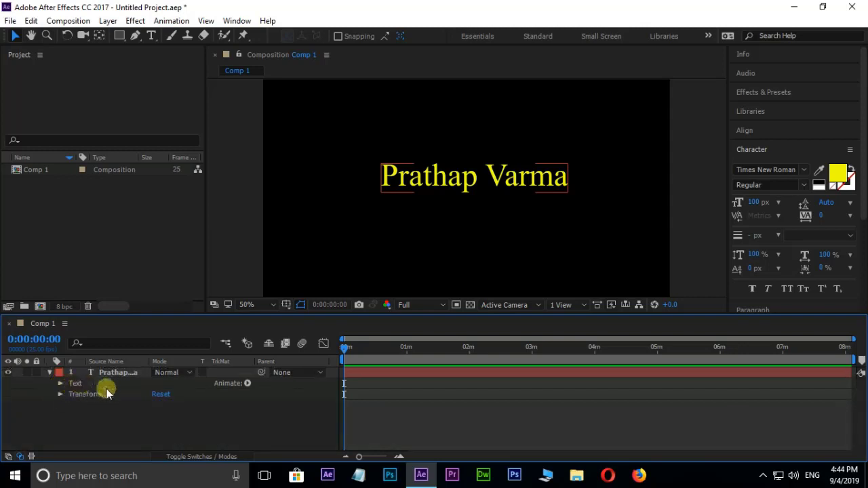
{"action": "left_click", "coordinate": [247, 384]}
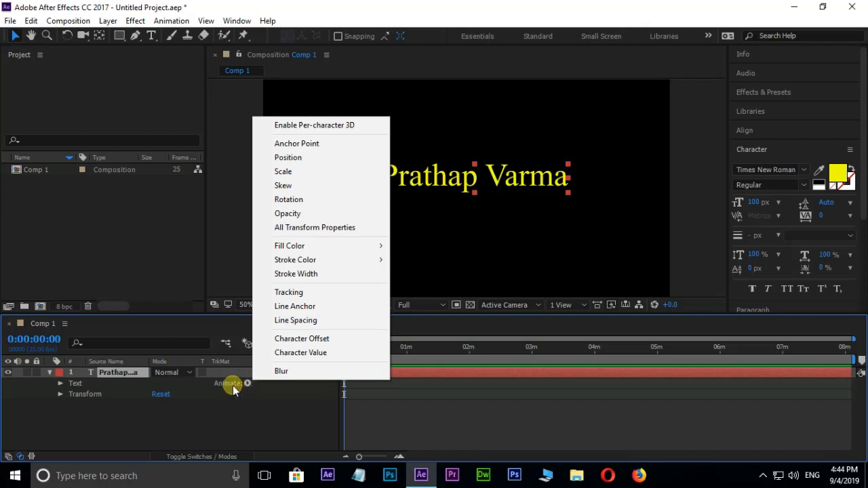
{"action": "left_click", "coordinate": [59, 385]}
{"action": "left_click", "coordinate": [61, 384]}
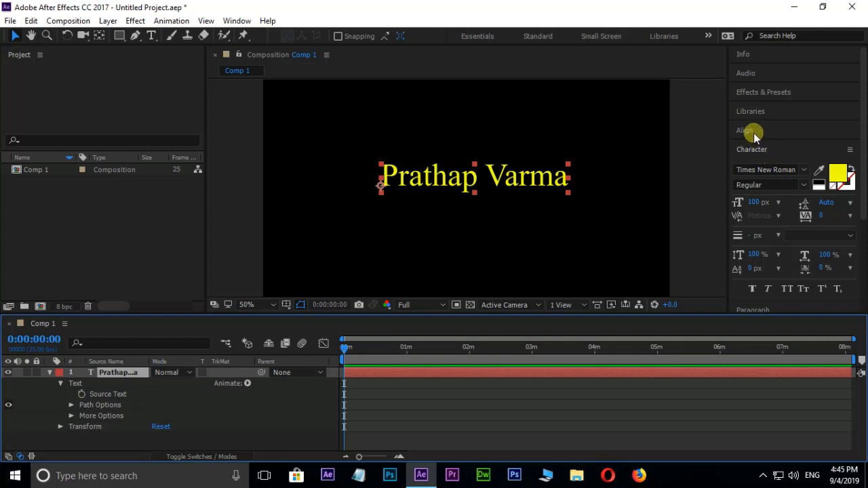
Try Rockwell and then MT Extra as the text's font, checking their available styles
{"action": "left_click", "coordinate": [49, 373]}
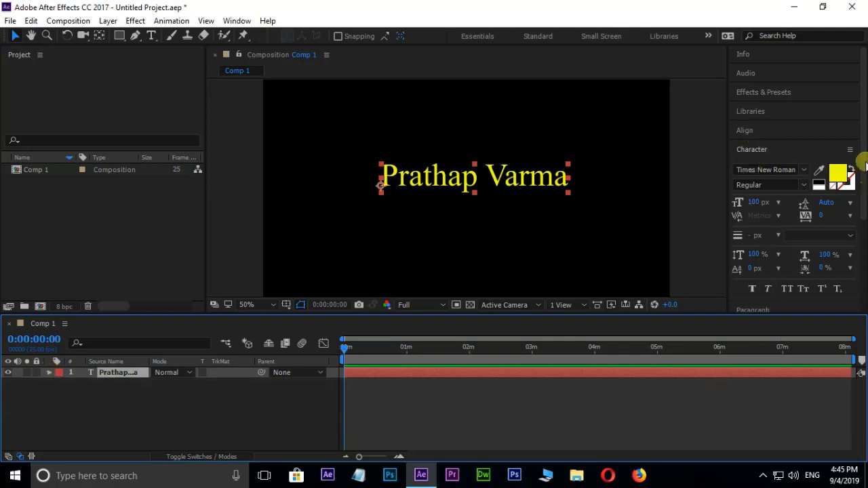
{"action": "scroll", "coordinate": [858, 135], "scroll_direction": "down", "scroll_amount": 3}
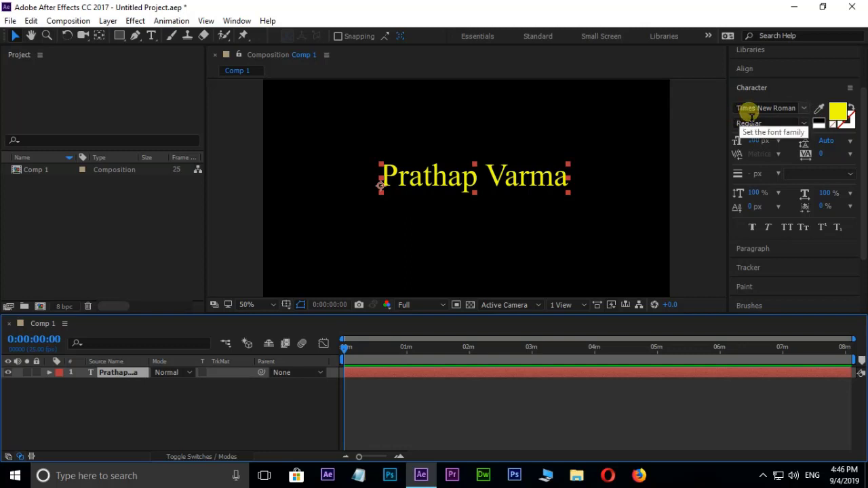
{"action": "left_click", "coordinate": [805, 109]}
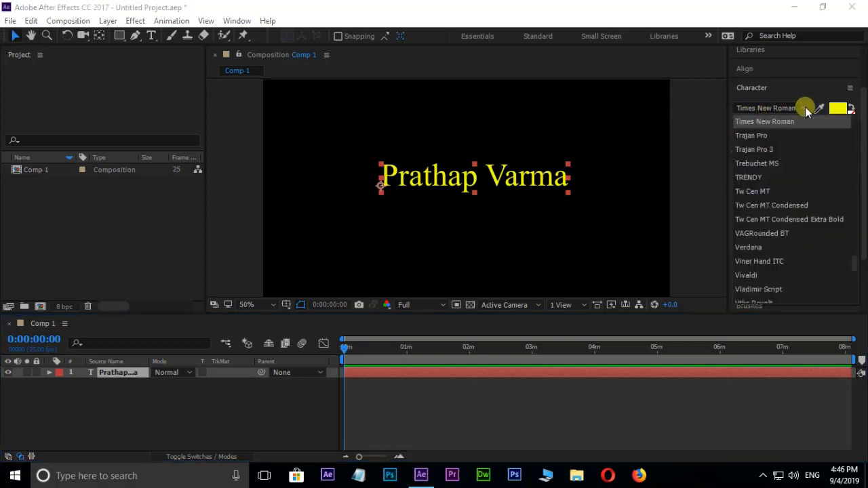
{"action": "left_click_drag", "start_coordinate": [853, 266], "coordinate": [853, 240]}
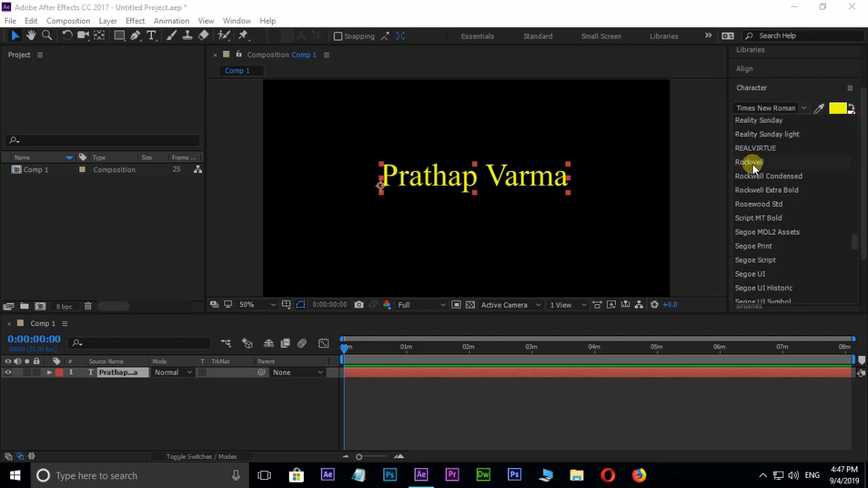
{"action": "left_click", "coordinate": [749, 162]}
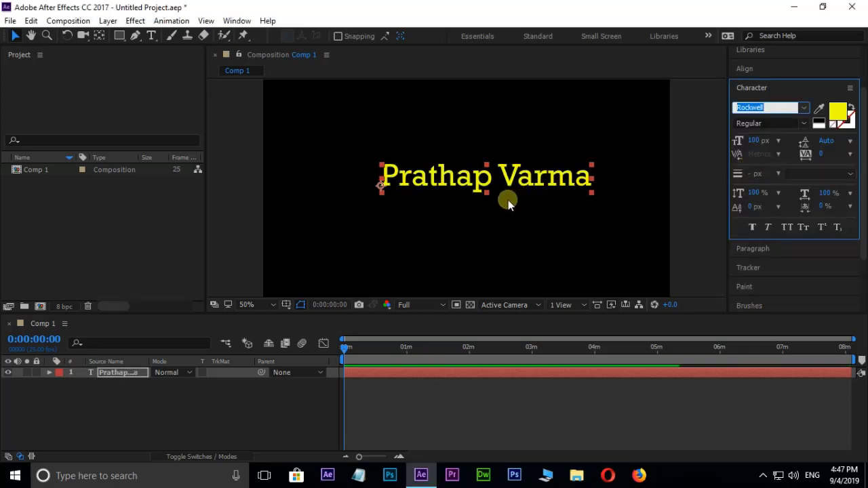
{"action": "left_click", "coordinate": [804, 124]}
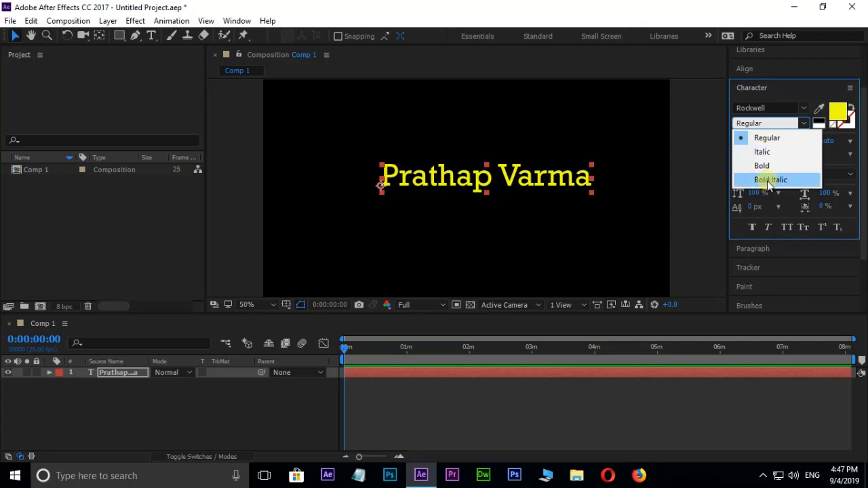
{"action": "left_click", "coordinate": [804, 108]}
{"action": "scroll", "coordinate": [778, 180], "scroll_direction": "up", "scroll_amount": 5}
{"action": "scroll", "coordinate": [777, 180], "scroll_direction": "up", "scroll_amount": 5}
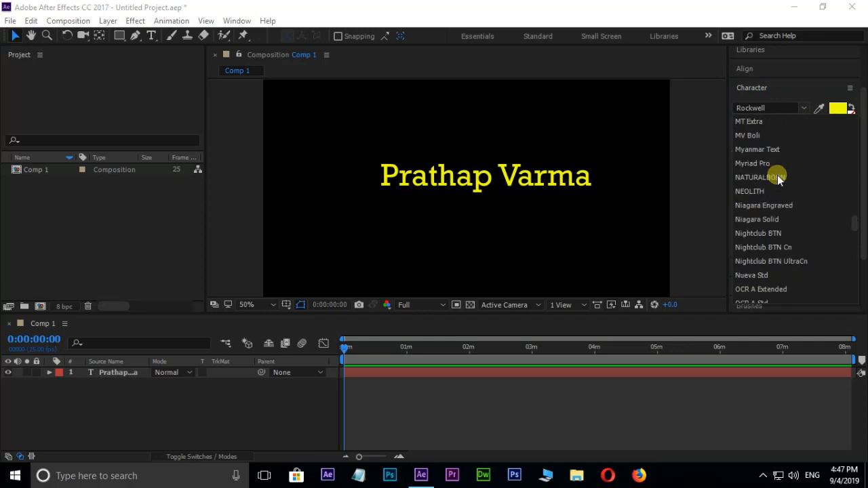
{"action": "left_click", "coordinate": [748, 122]}
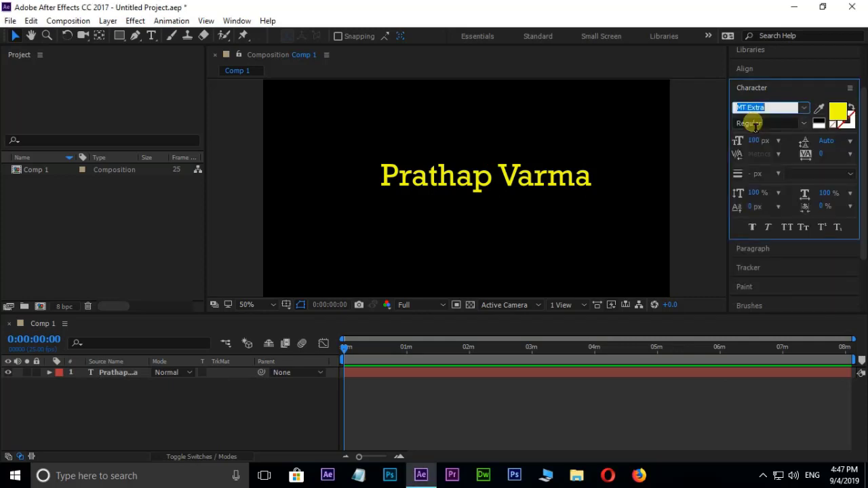
{"action": "left_click", "coordinate": [802, 124]}
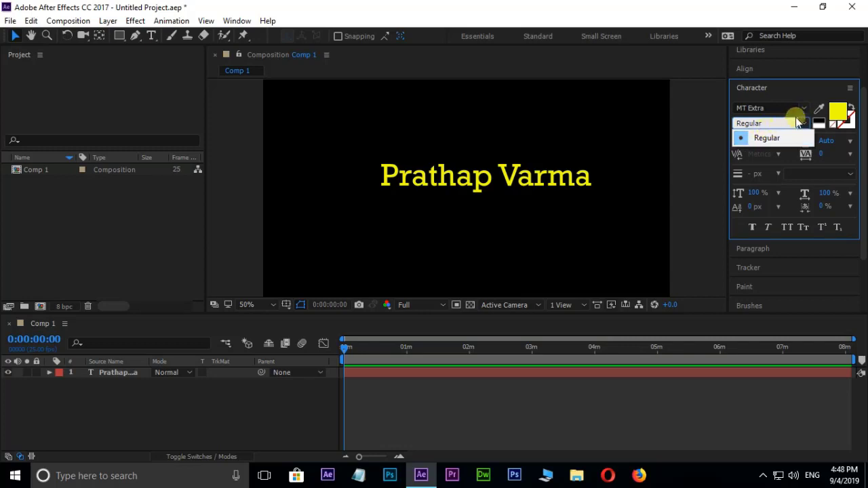
Apply Gill Sans MT to the name text
{"action": "left_click", "coordinate": [802, 109]}
{"action": "scroll", "coordinate": [783, 156], "scroll_direction": "up", "scroll_amount": 5}
{"action": "scroll", "coordinate": [782, 159], "scroll_direction": "up", "scroll_amount": 5}
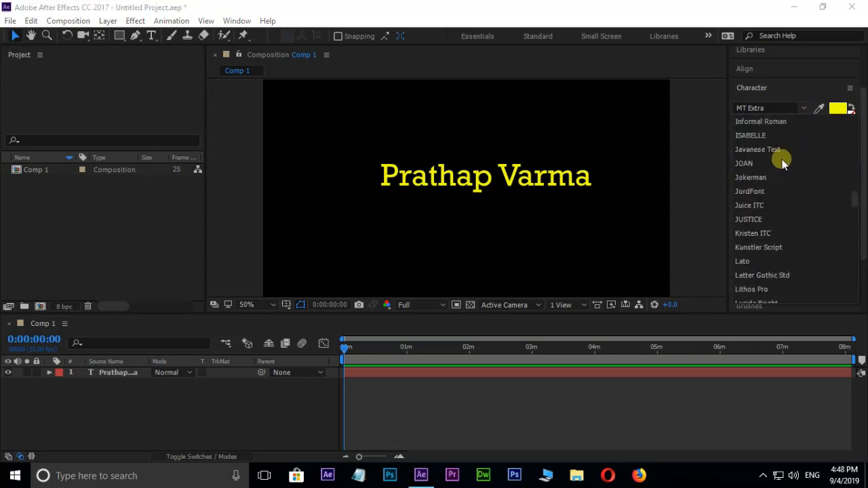
{"action": "scroll", "coordinate": [782, 159], "scroll_direction": "up", "scroll_amount": 5}
{"action": "left_click", "coordinate": [782, 160]}
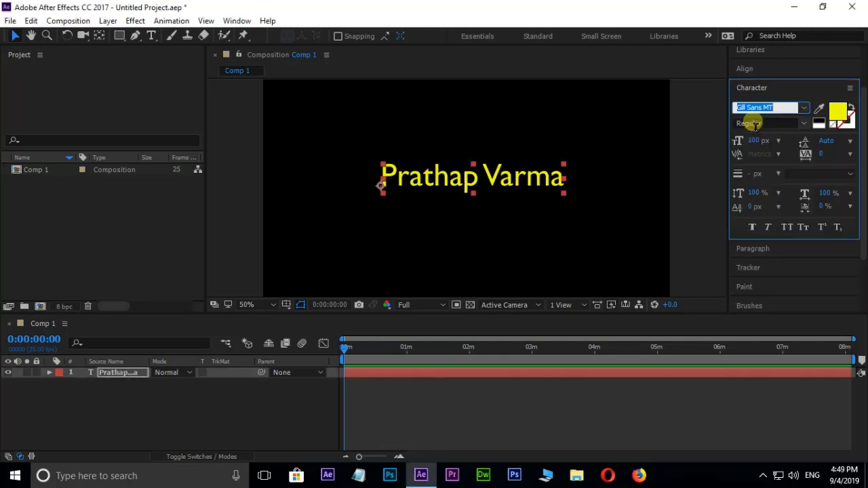
{"action": "left_click", "coordinate": [805, 129]}
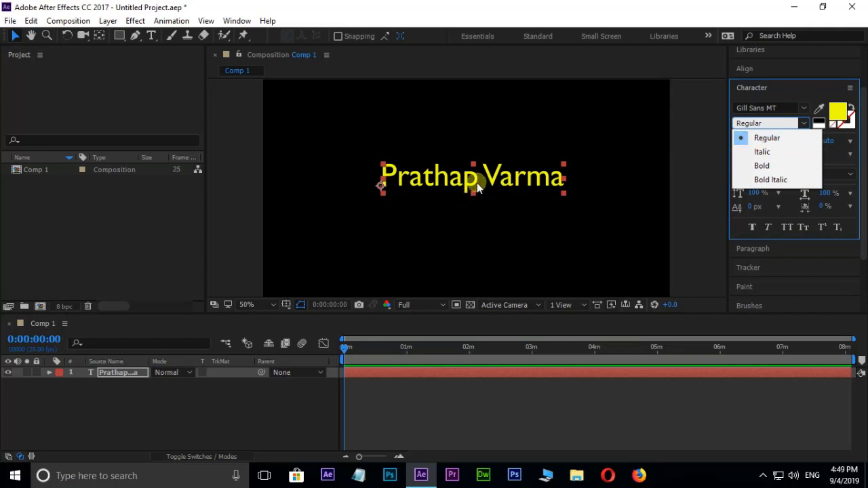
{"action": "left_click", "coordinate": [761, 152]}
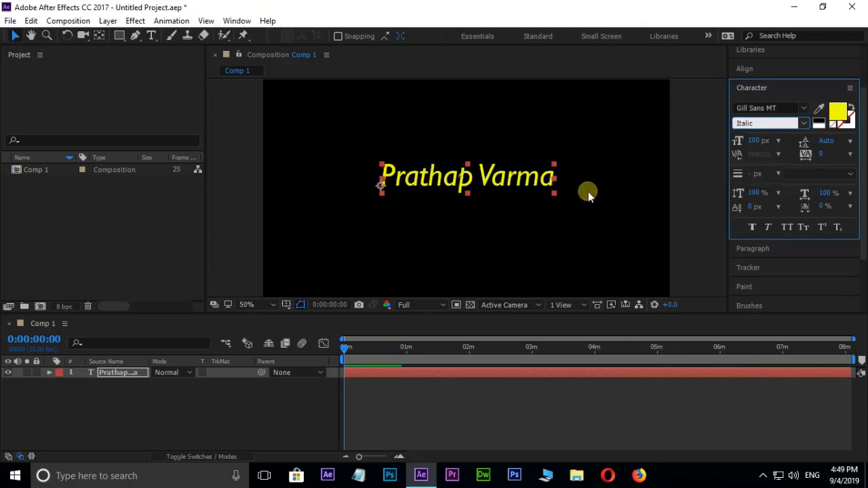
{"action": "left_click", "coordinate": [801, 125]}
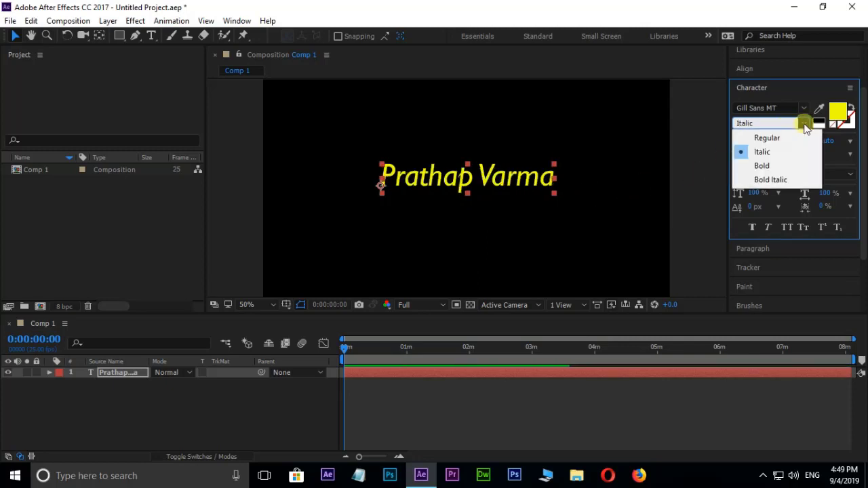
{"action": "left_click", "coordinate": [761, 166]}
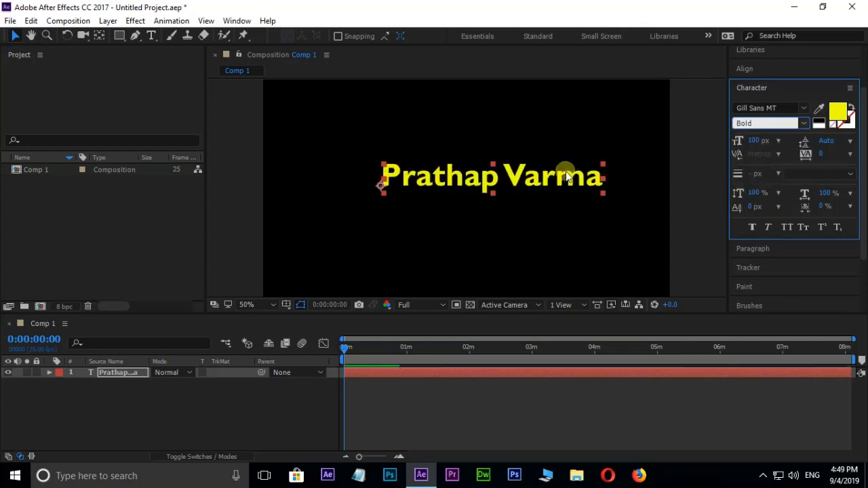
{"action": "left_click", "coordinate": [802, 125]}
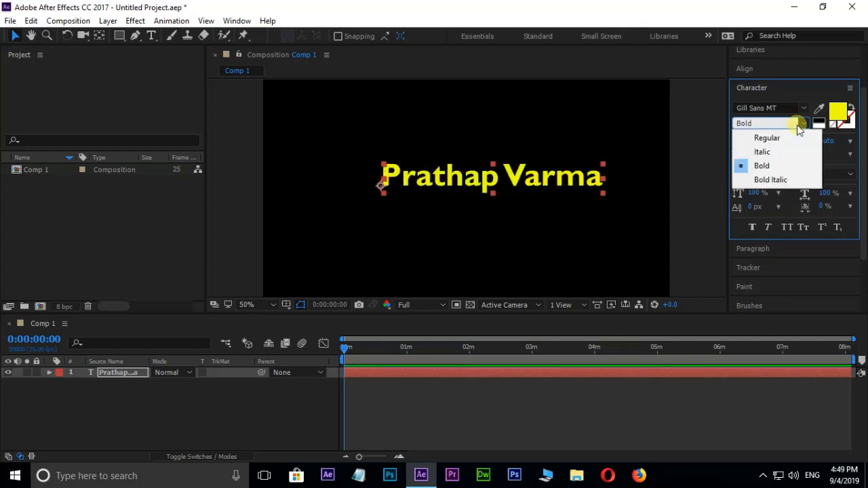
{"action": "left_click", "coordinate": [764, 182]}
{"action": "left_click", "coordinate": [763, 123]}
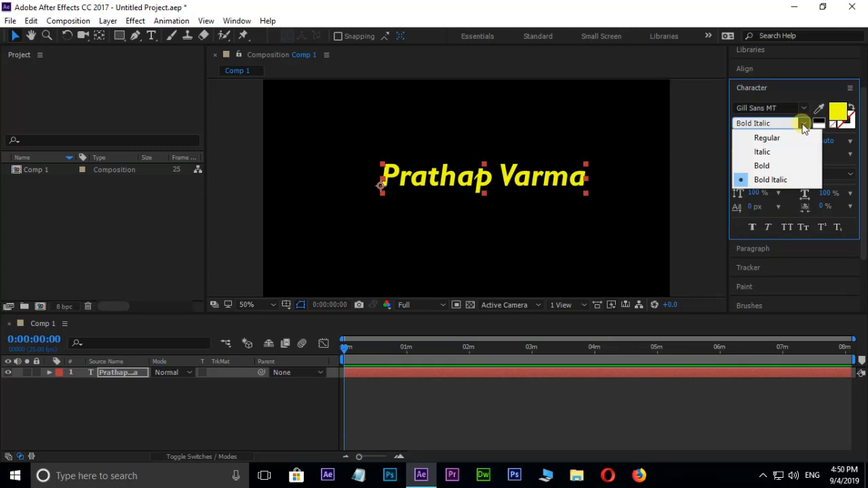
{"action": "left_click", "coordinate": [758, 139]}
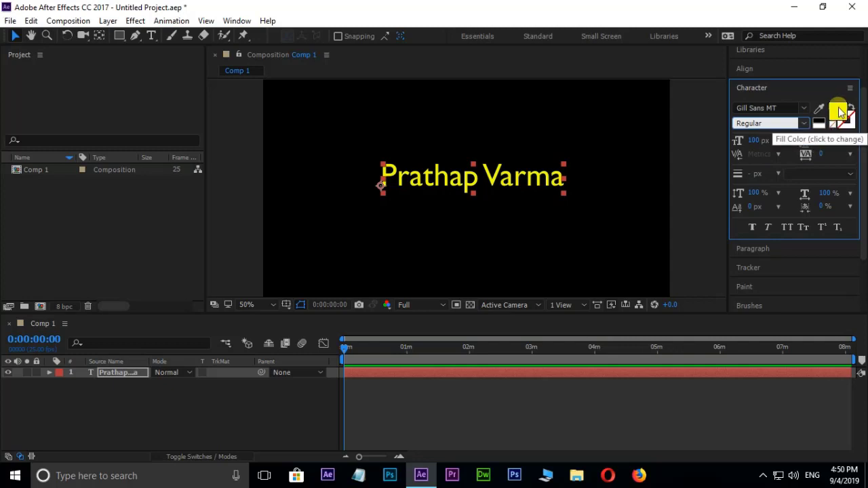
Set the text fill colour to yellow-green D8FF00
{"action": "left_click", "coordinate": [839, 115]}
{"action": "left_click", "coordinate": [713, 184]}
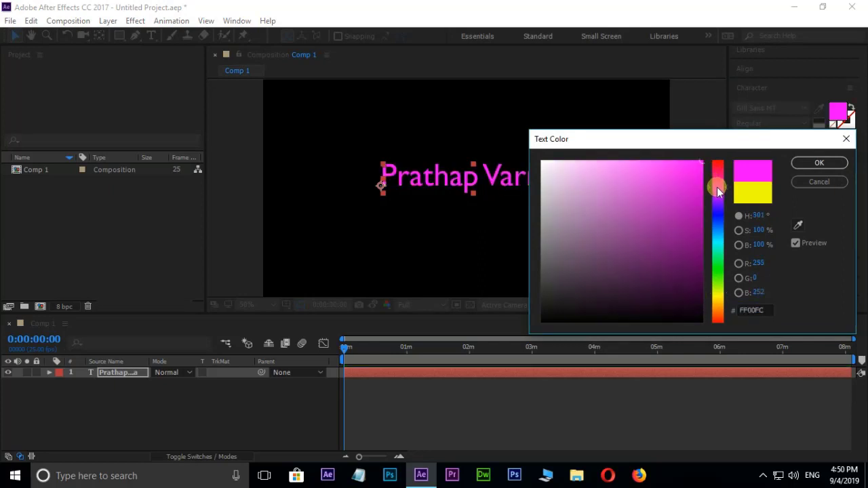
{"action": "left_click_drag", "start_coordinate": [705, 140], "coordinate": [763, 192]}
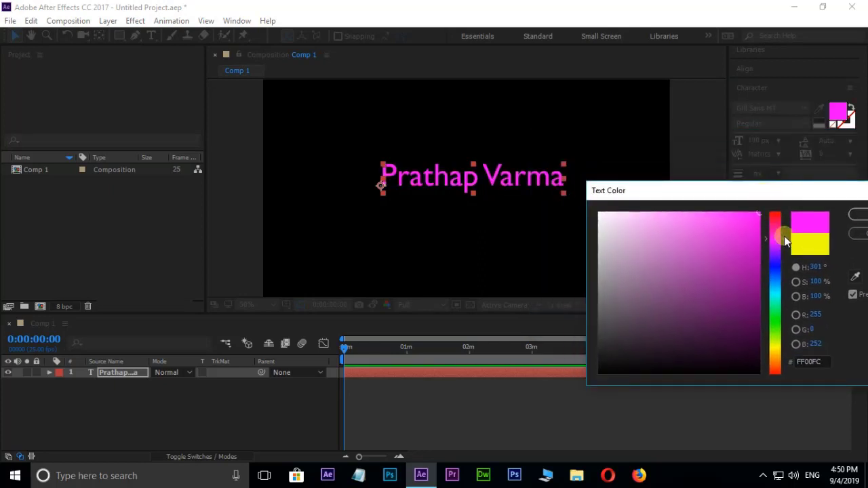
{"action": "left_click_drag", "start_coordinate": [784, 236], "coordinate": [774, 343]}
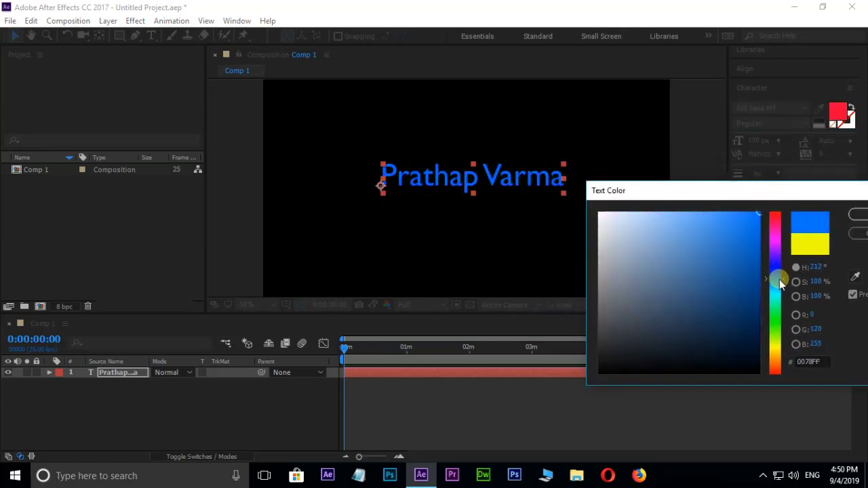
{"action": "left_click", "coordinate": [858, 214]}
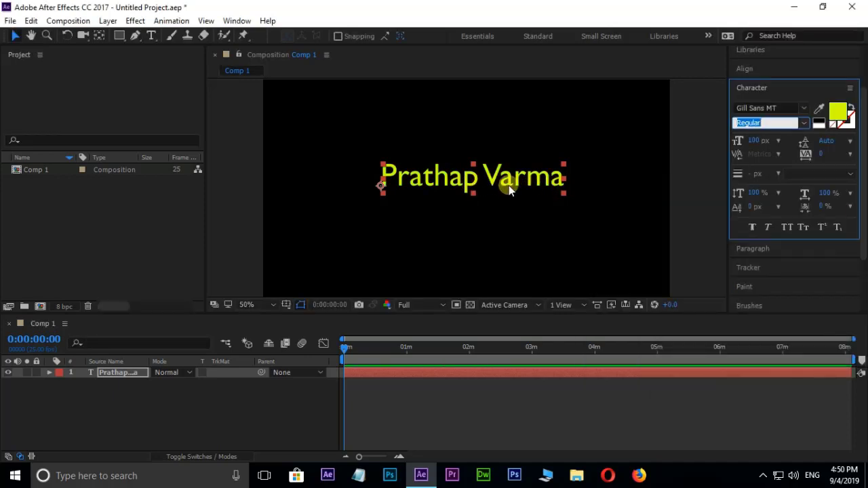
Give the text a red FF0000 stroke at 3 px and set the fill to No Fill
{"action": "left_click", "coordinate": [845, 128]}
{"action": "left_click", "coordinate": [845, 126]}
{"action": "left_click_drag", "start_coordinate": [687, 271], "coordinate": [764, 209]}
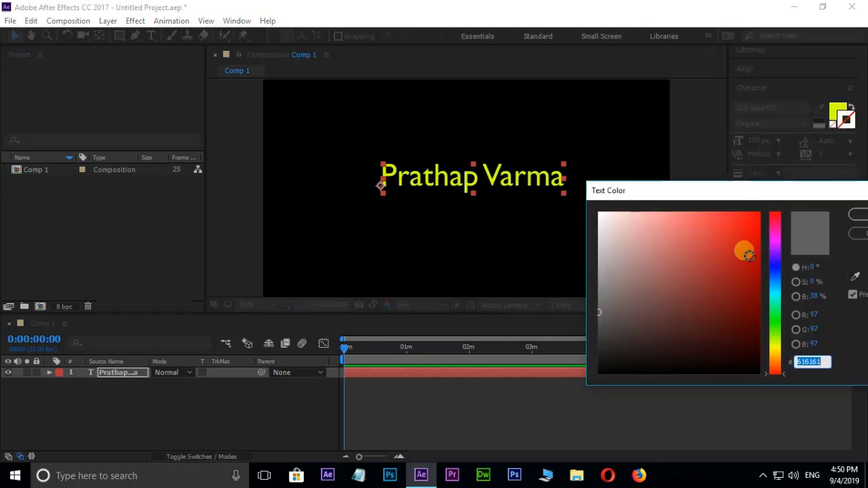
{"action": "left_click", "coordinate": [856, 216]}
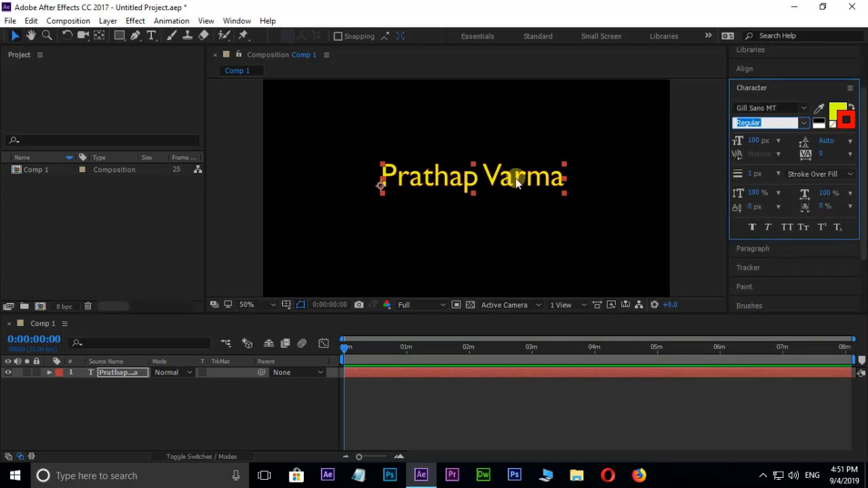
{"action": "left_click_drag", "start_coordinate": [757, 175], "coordinate": [760, 177]}
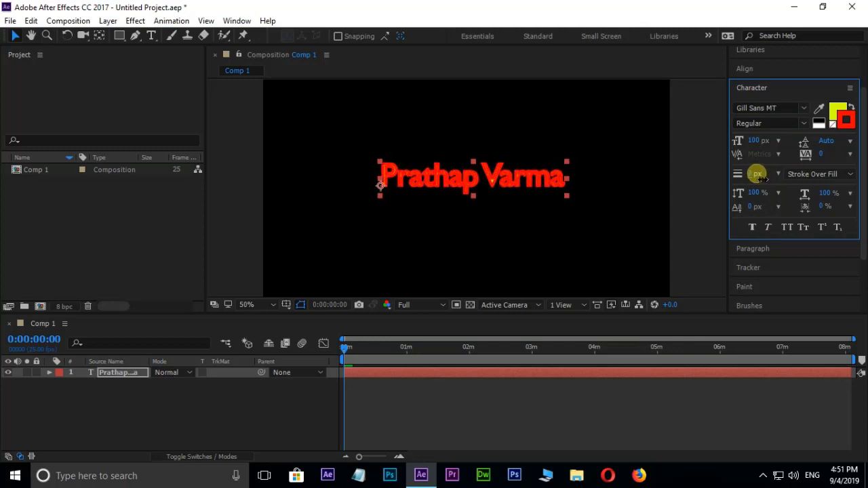
{"action": "left_click_drag", "start_coordinate": [759, 175], "coordinate": [758, 175]}
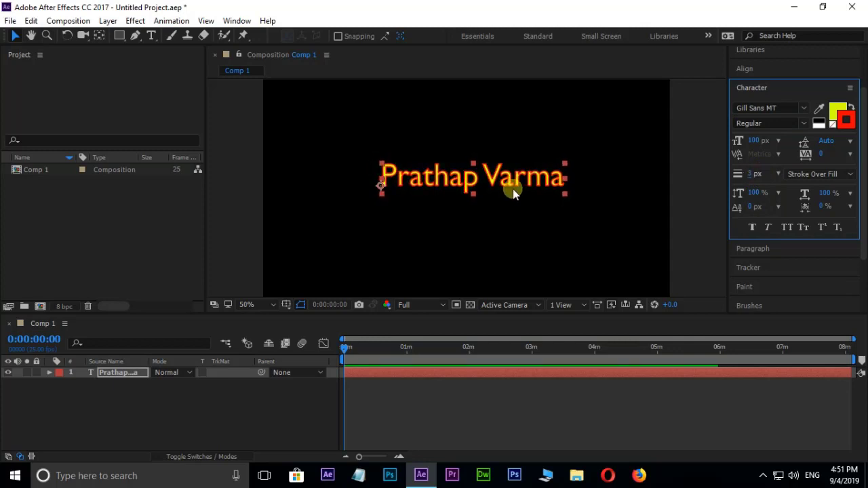
{"action": "left_click", "coordinate": [833, 125]}
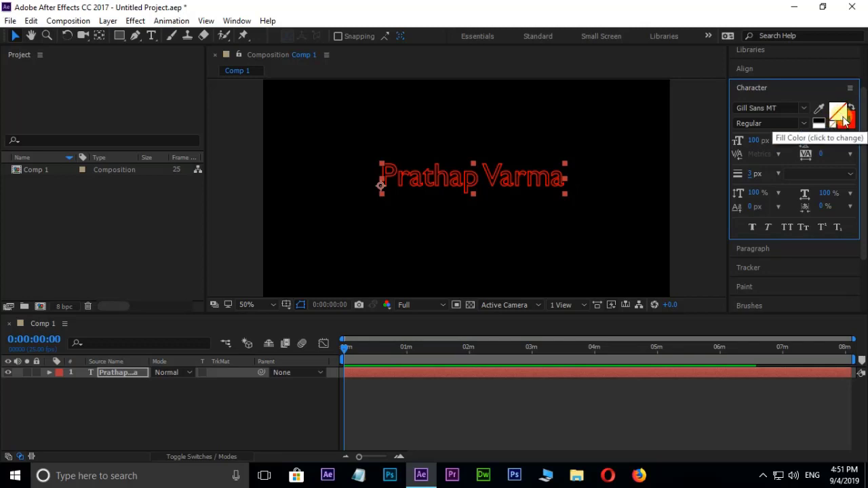
Restore the yellow fill and sample the red layer bar with the eyedropper as the stroke colour
{"action": "left_click", "coordinate": [844, 121]}
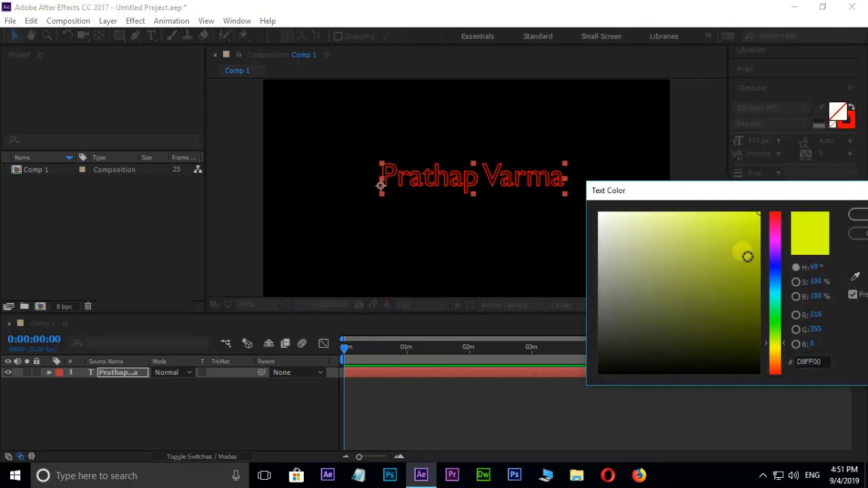
{"action": "left_click", "coordinate": [855, 215]}
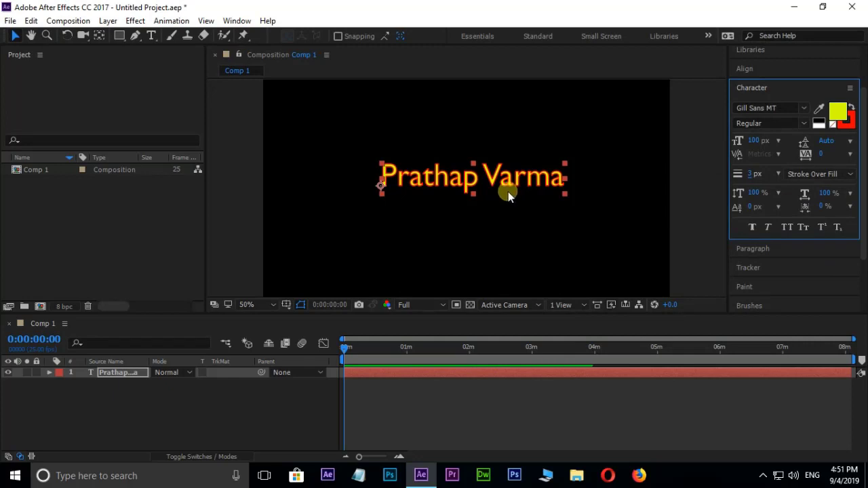
{"action": "left_click", "coordinate": [850, 129]}
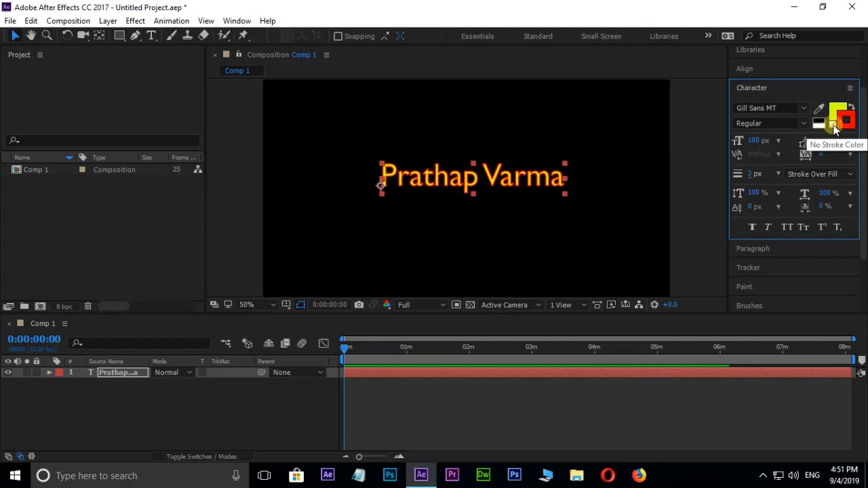
{"action": "left_click", "coordinate": [833, 128]}
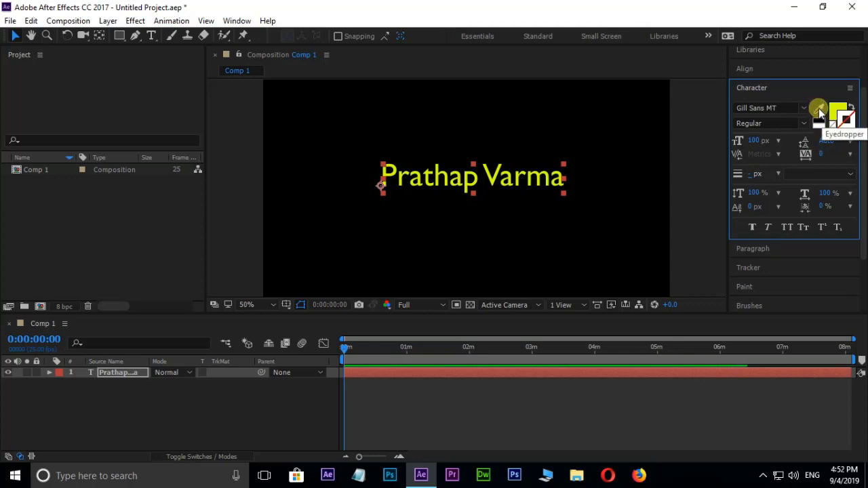
{"action": "left_click", "coordinate": [818, 111]}
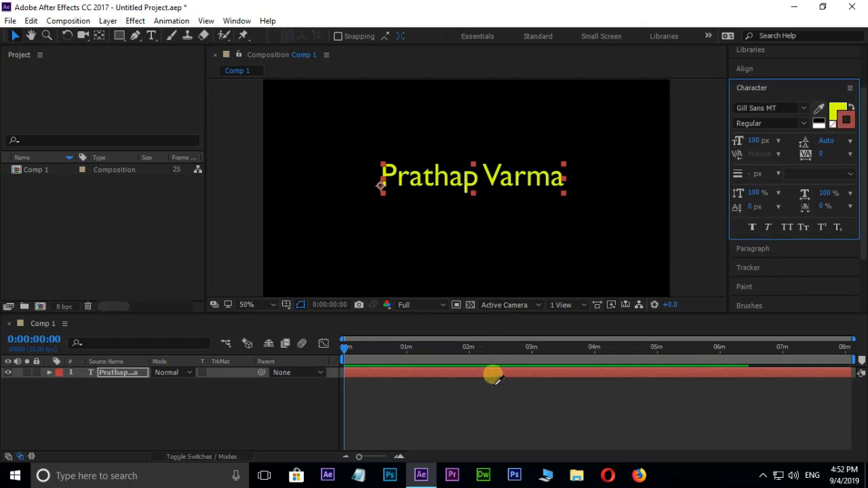
{"action": "left_click", "coordinate": [493, 375]}
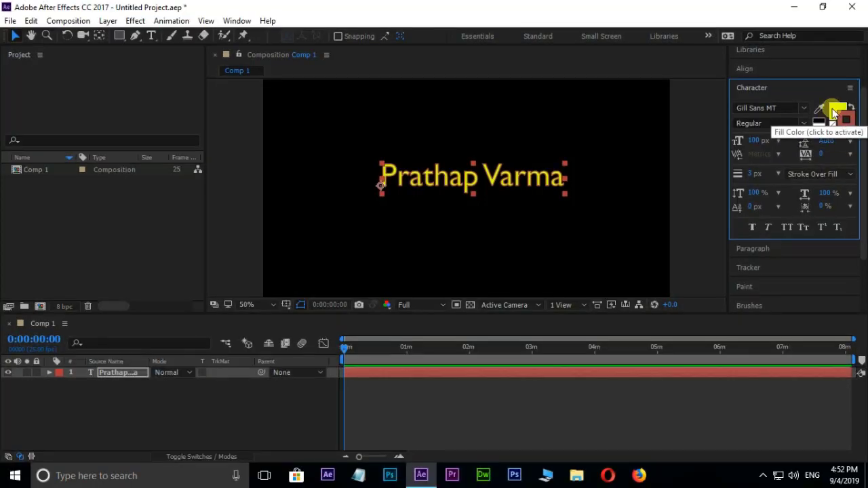
Sample red for the fill, then change the fill to bright yellow FFF600
{"action": "left_click", "coordinate": [835, 112]}
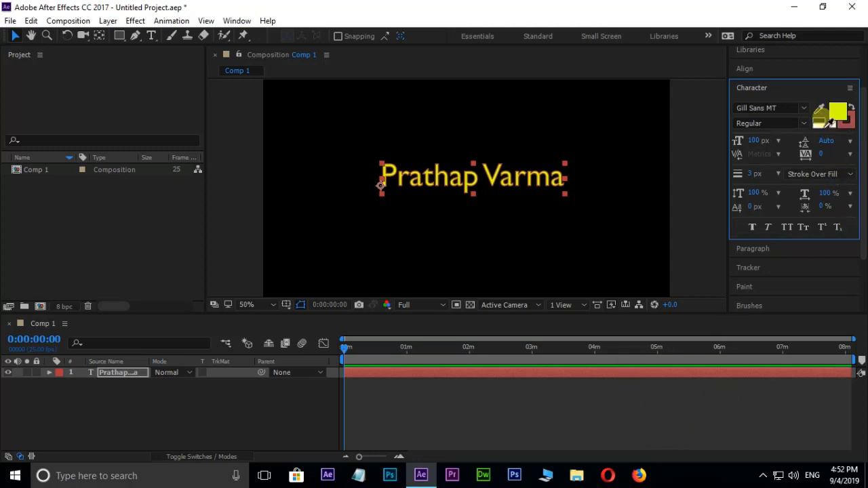
{"action": "left_click", "coordinate": [818, 110]}
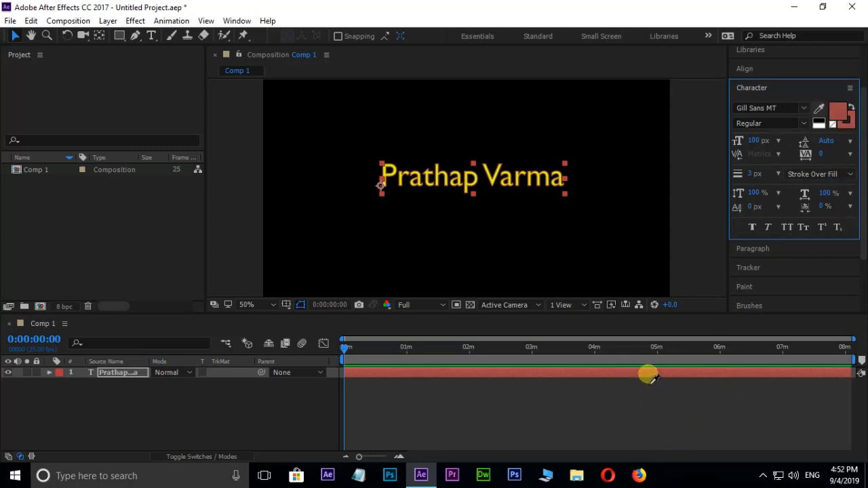
{"action": "left_click", "coordinate": [648, 377]}
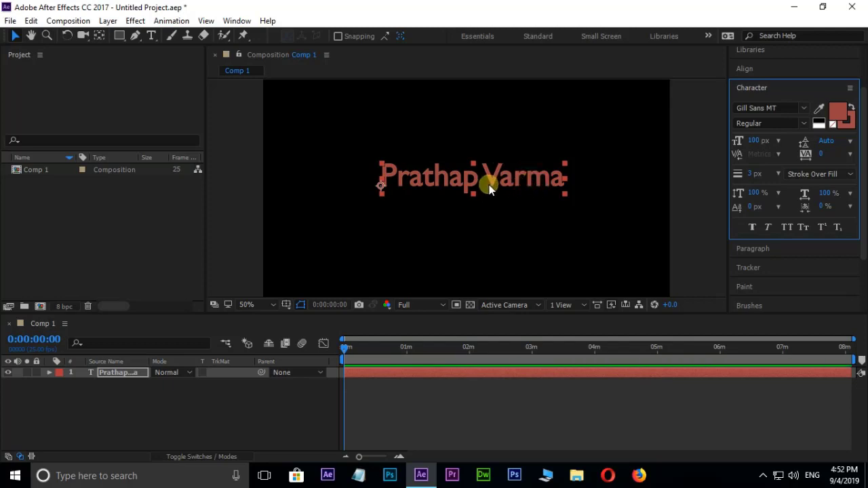
{"action": "left_click", "coordinate": [838, 112]}
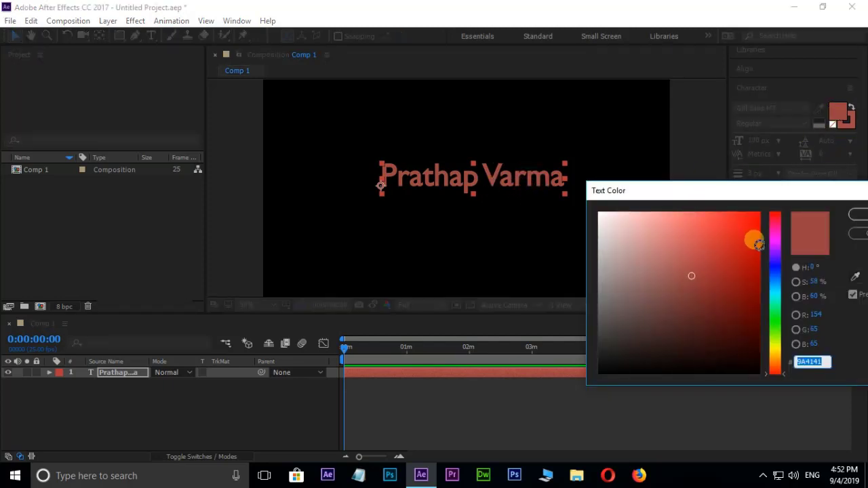
{"action": "left_click", "coordinate": [775, 348]}
{"action": "left_click", "coordinate": [761, 230]}
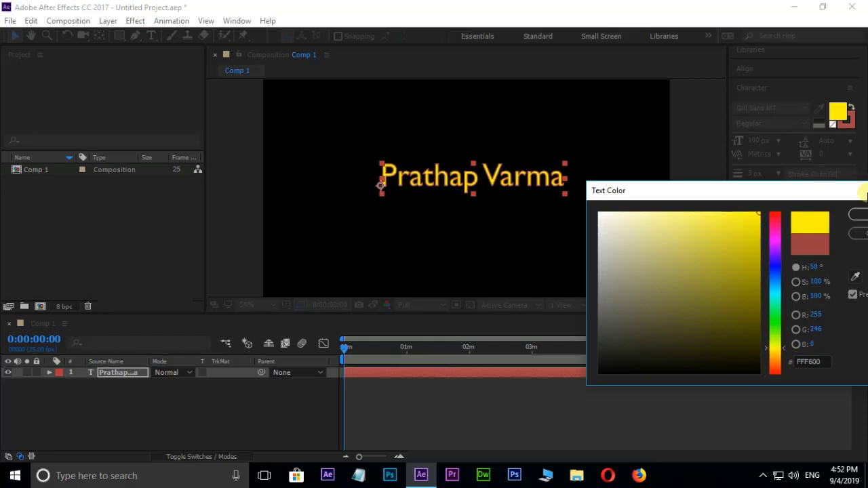
{"action": "left_click", "coordinate": [856, 214]}
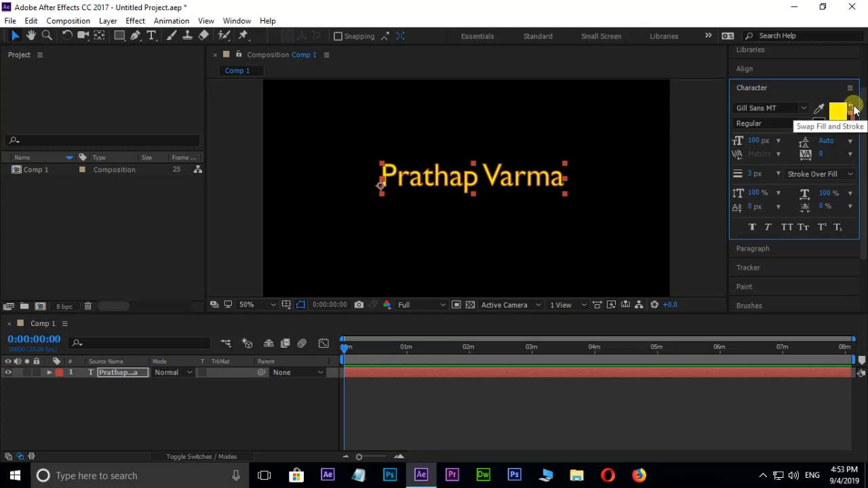
Test Swap Fill and Stroke and Set To Black, ending with yellow fill and red outline
{"action": "left_click", "coordinate": [852, 110]}
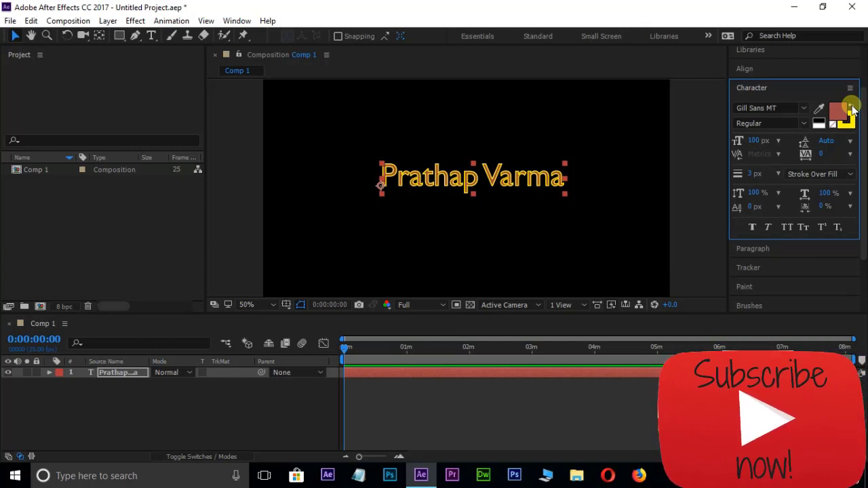
{"action": "left_click", "coordinate": [852, 110]}
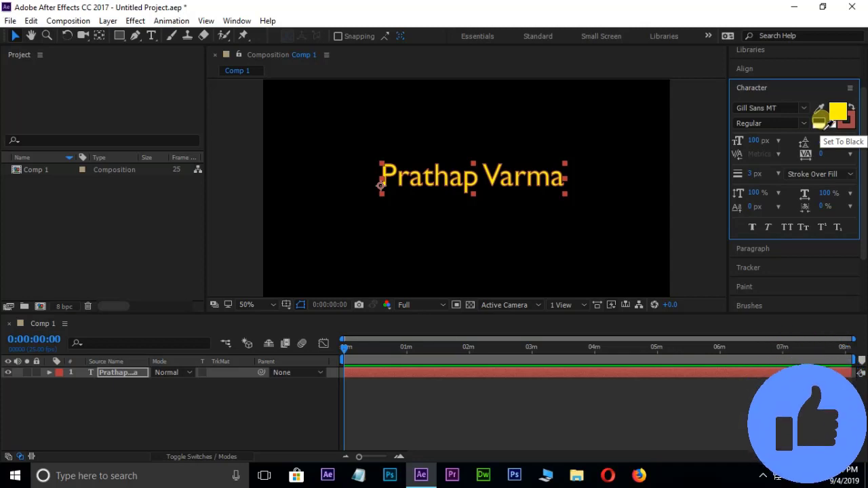
{"action": "left_click", "coordinate": [820, 122]}
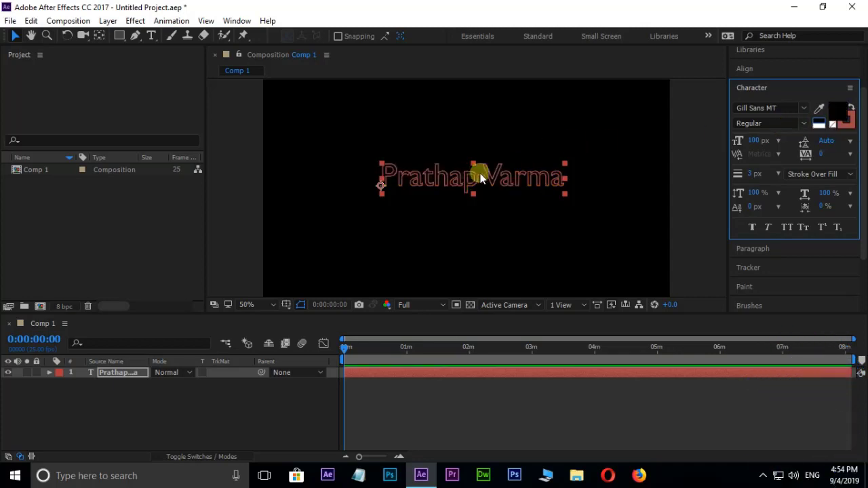
{"action": "left_click", "coordinate": [821, 127]}
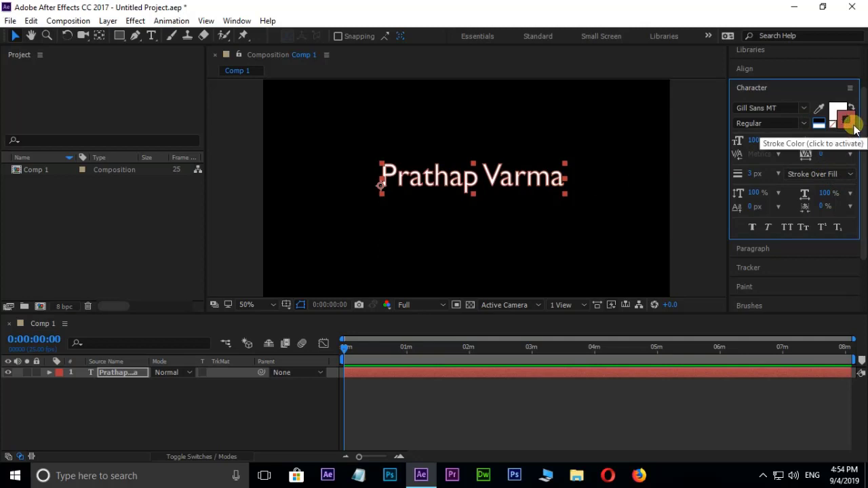
{"action": "left_click", "coordinate": [853, 126]}
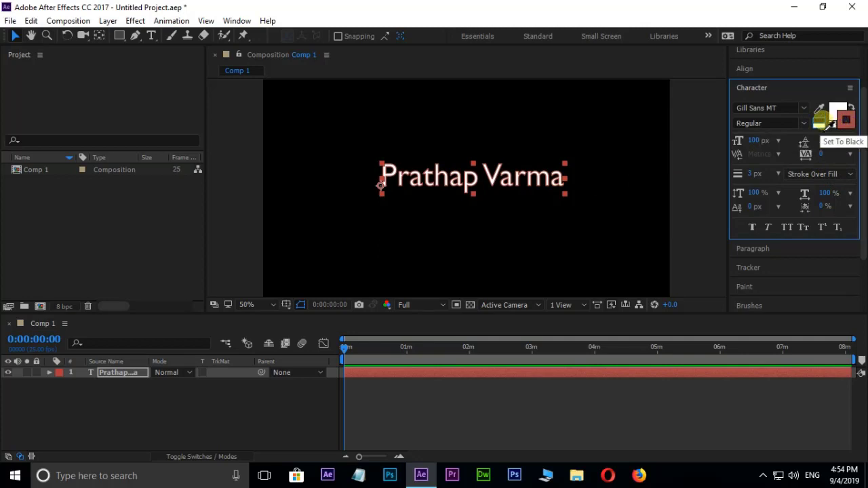
{"action": "left_click", "coordinate": [821, 123]}
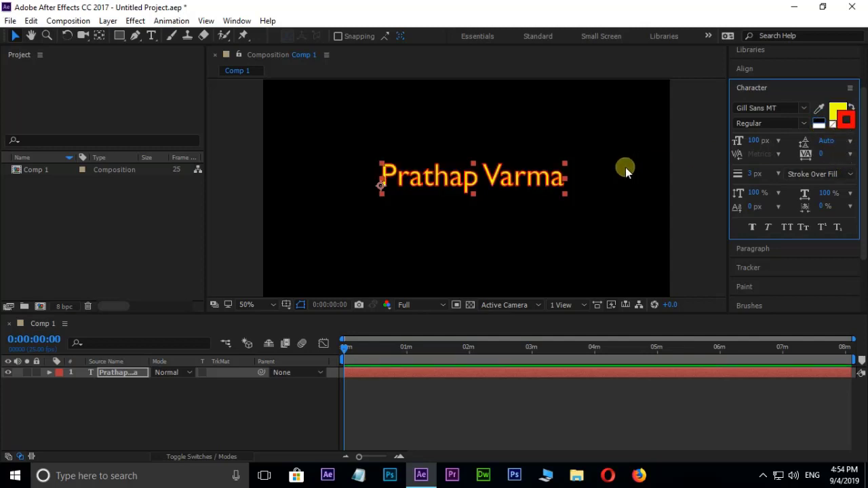
Select all of the name text and nudge its font size up and down
{"action": "left_click_drag", "start_coordinate": [758, 141], "coordinate": [742, 141]}
{"action": "left_click", "coordinate": [574, 287]}
{"action": "key", "text": "ctrl+t"}
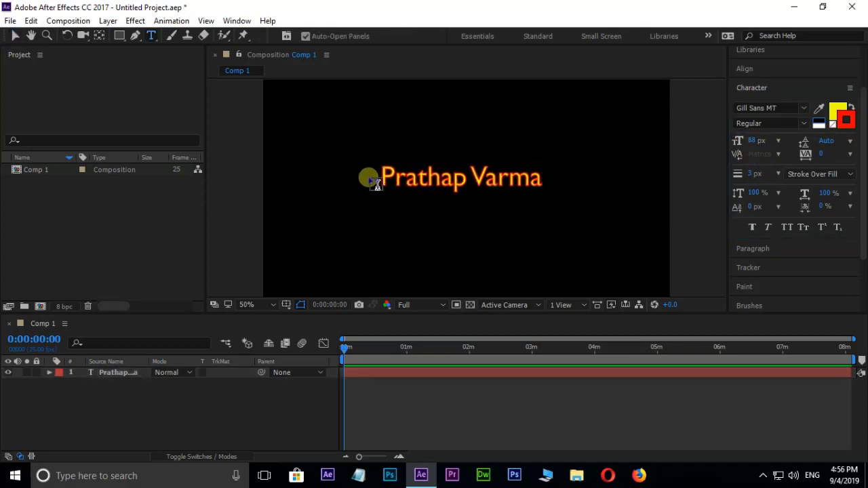
{"action": "mouse_move", "coordinate": [375, 183]}
{"action": "left_mouse_down"}
{"action": "mouse_move", "coordinate": [579, 193]}
{"action": "mouse_move", "coordinate": [567, 194]}
{"action": "left_mouse_up"}
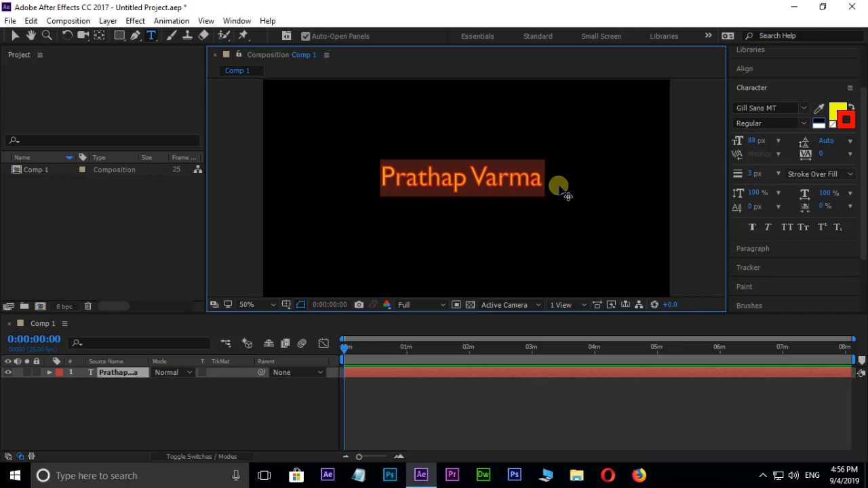
{"action": "key", "text": "ctrl+shift+period"}
{"action": "key", "text": "ctrl+shift+period"}
{"action": "key", "text": "ctrl+shift+period"}
{"action": "key", "text": "ctrl+shift+period"}
{"action": "key", "text": "ctrl+shift+period"}
{"action": "key", "text": "ctrl+shift+period"}
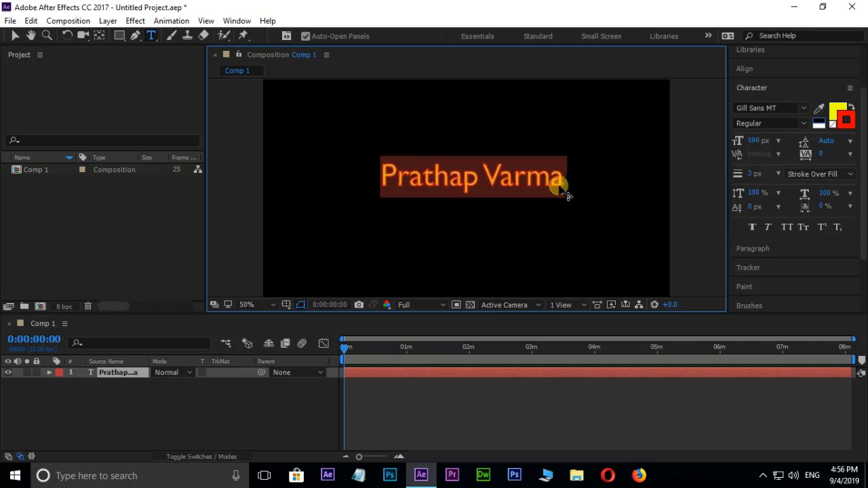
{"action": "key", "text": "ctrl+shift+period"}
{"action": "key", "text": "ctrl+shift+period"}
{"action": "key", "text": "ctrl+shift+comma"}
{"action": "key", "text": "ctrl+shift+comma"}
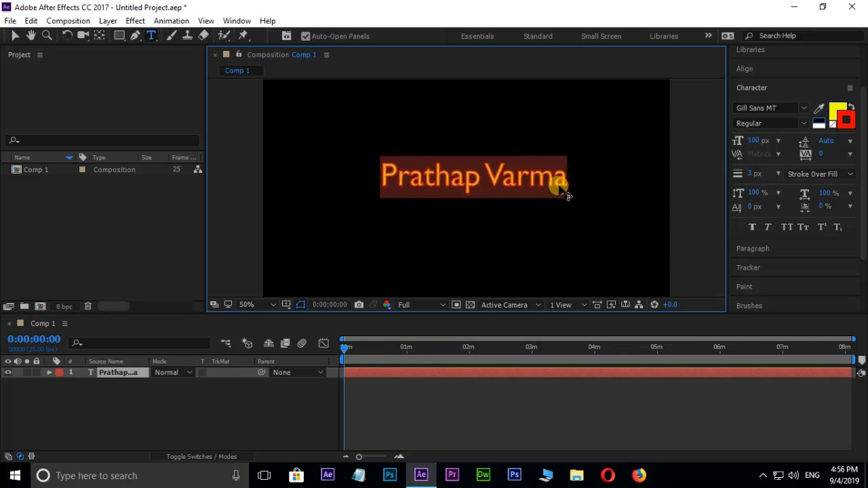
{"action": "key", "text": "ctrl+shift+comma"}
{"action": "key", "text": "ctrl+shift+comma"}
{"action": "key", "text": "ctrl+shift+comma"}
{"action": "key", "text": "ctrl+shift+comma"}
{"action": "key", "text": "ctrl+shift+comma"}
{"action": "key", "text": "ctrl+shift+comma"}
{"action": "key", "text": "ctrl+shift+comma"}
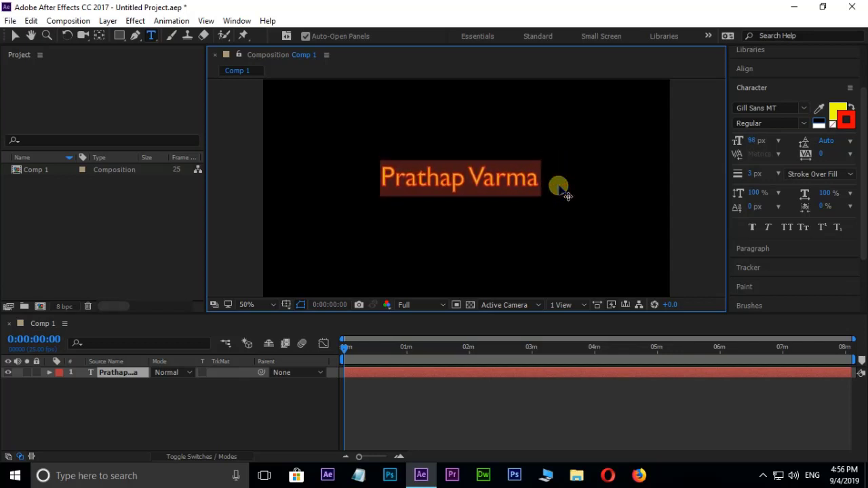
{"action": "key", "text": "ctrl+shift+comma"}
Set the font size to 100 px and place the cursor between first and last name
{"action": "left_click", "coordinate": [758, 141]}
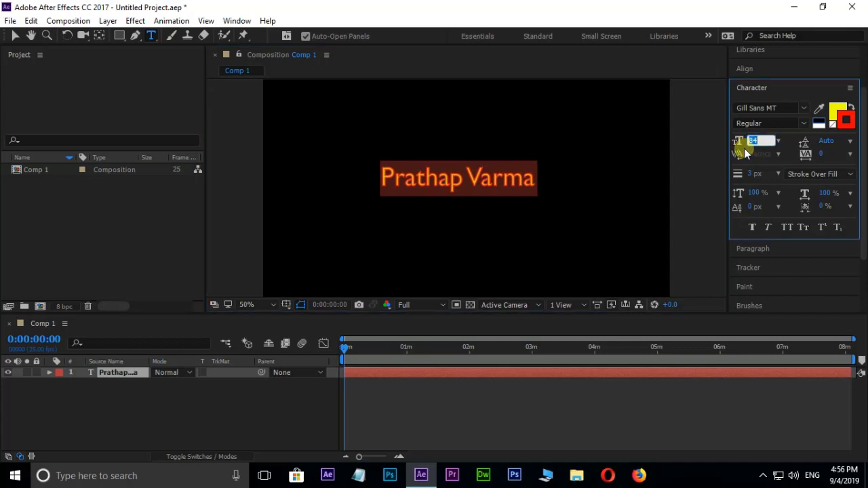
{"action": "type", "text": "100"}
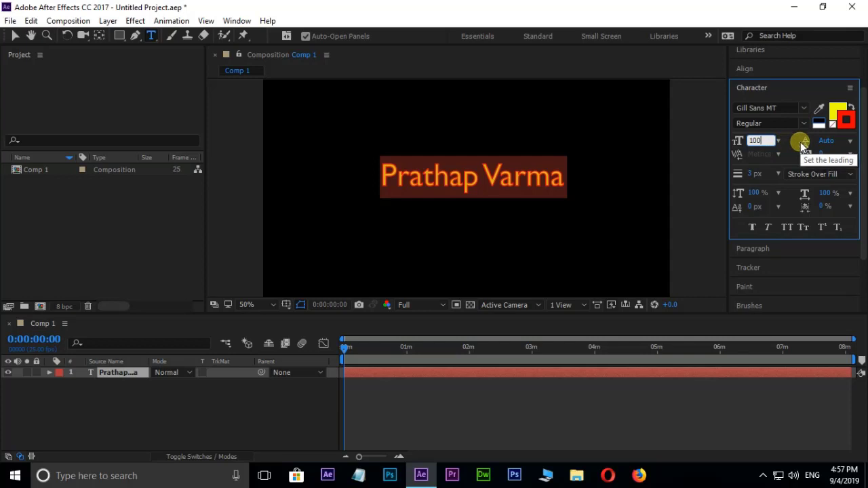
{"action": "left_click", "coordinate": [493, 180]}
{"action": "left_click", "coordinate": [494, 183]}
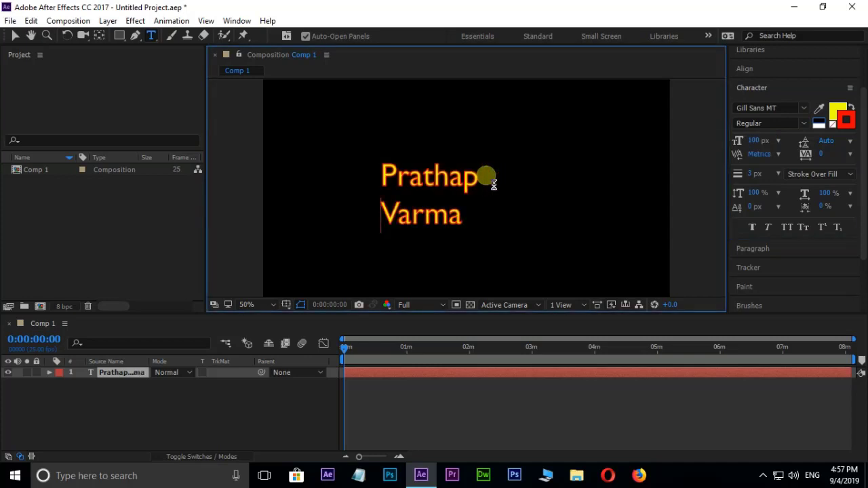
Select both lines of the name and reset the line spacing to Auto
{"action": "left_click_drag", "start_coordinate": [381, 174], "coordinate": [467, 231]}
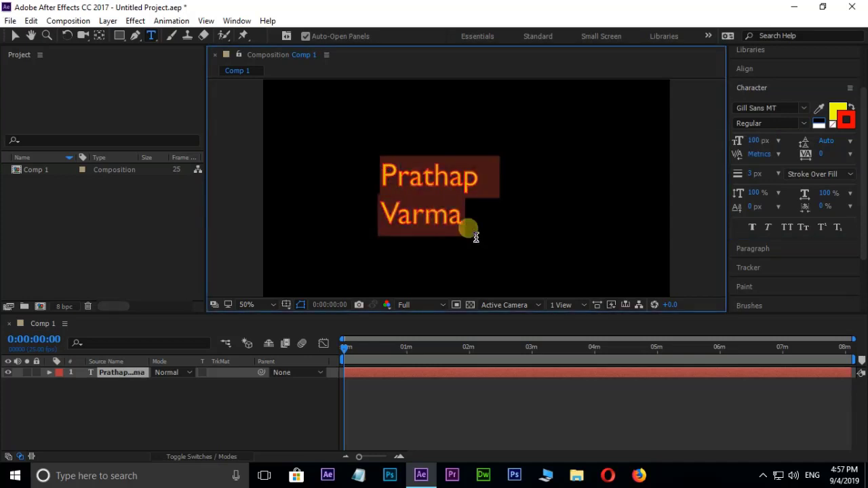
{"action": "mouse_move", "coordinate": [824, 140]}
{"action": "left_mouse_down"}
{"action": "mouse_move", "coordinate": [848, 147]}
{"action": "mouse_move", "coordinate": [777, 146]}
{"action": "mouse_move", "coordinate": [791, 144]}
{"action": "left_mouse_up"}
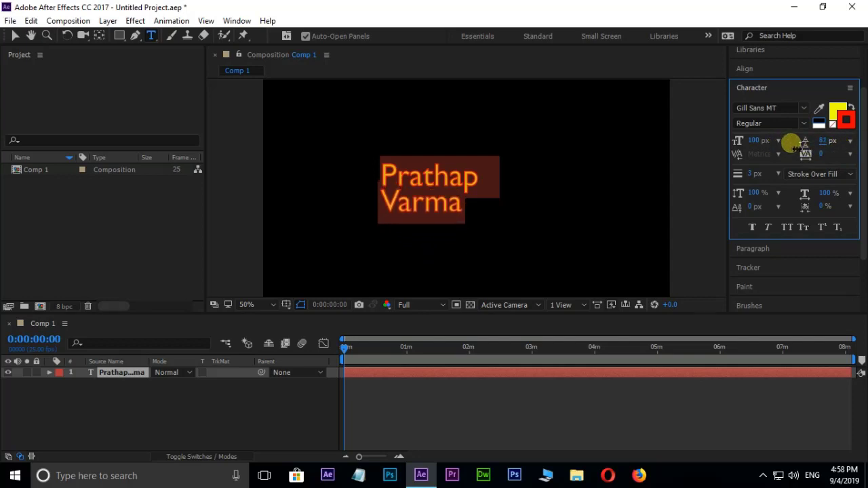
{"action": "left_click", "coordinate": [850, 141]}
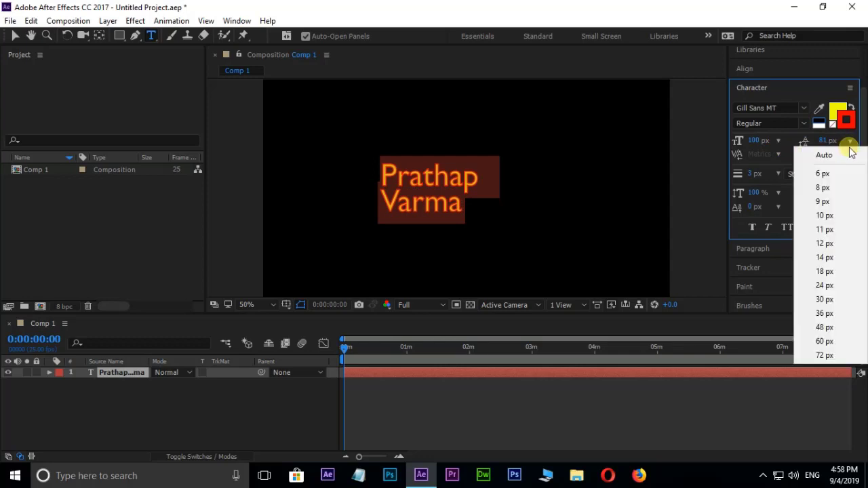
{"action": "left_click", "coordinate": [828, 155]}
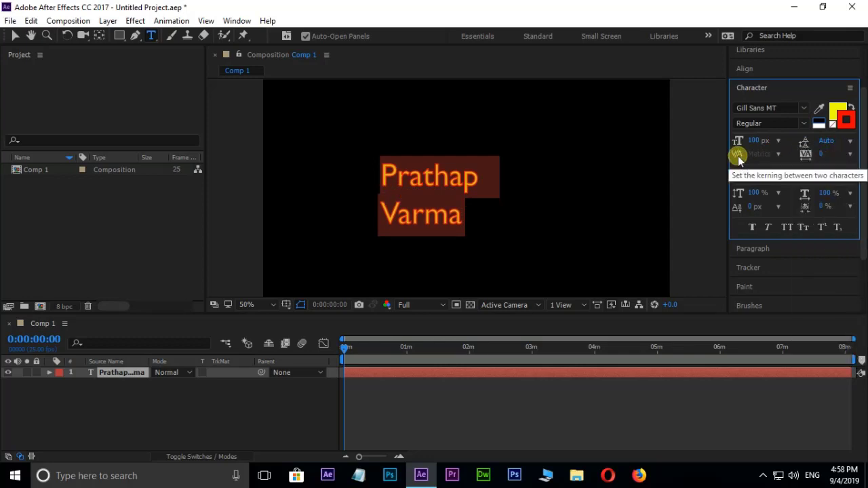
Try -75 and then 200 kerning between 'a' and 't' in Prathap, then undo
{"action": "left_click", "coordinate": [424, 178]}
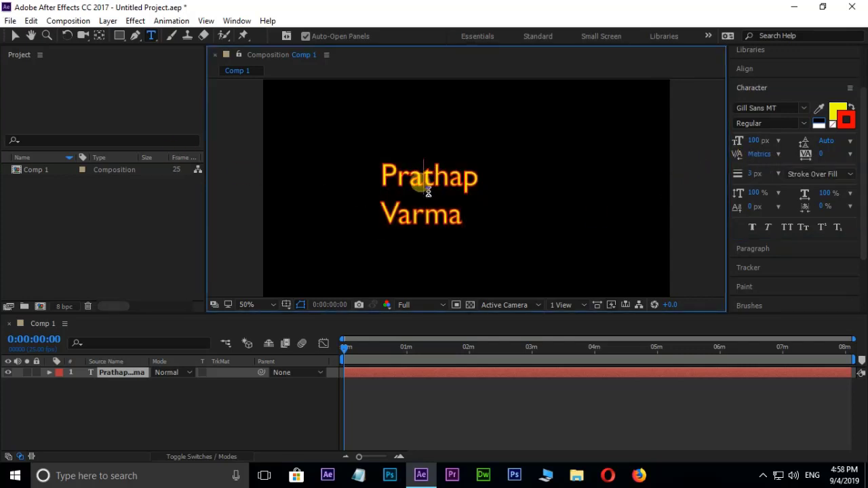
{"action": "left_click", "coordinate": [776, 154]}
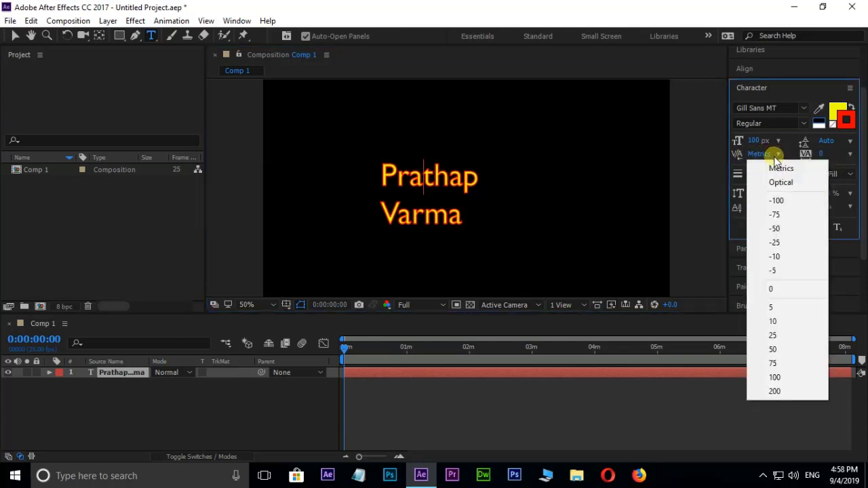
{"action": "left_click", "coordinate": [783, 215]}
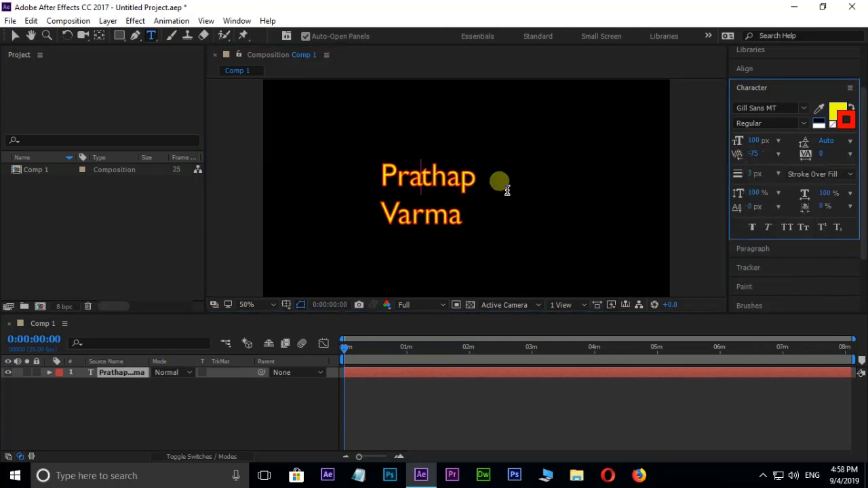
{"action": "left_click", "coordinate": [776, 155]}
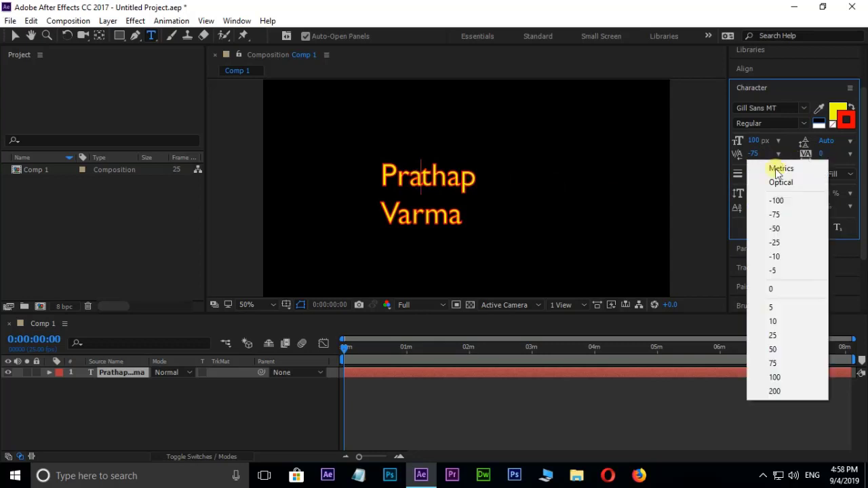
{"action": "left_click", "coordinate": [780, 390]}
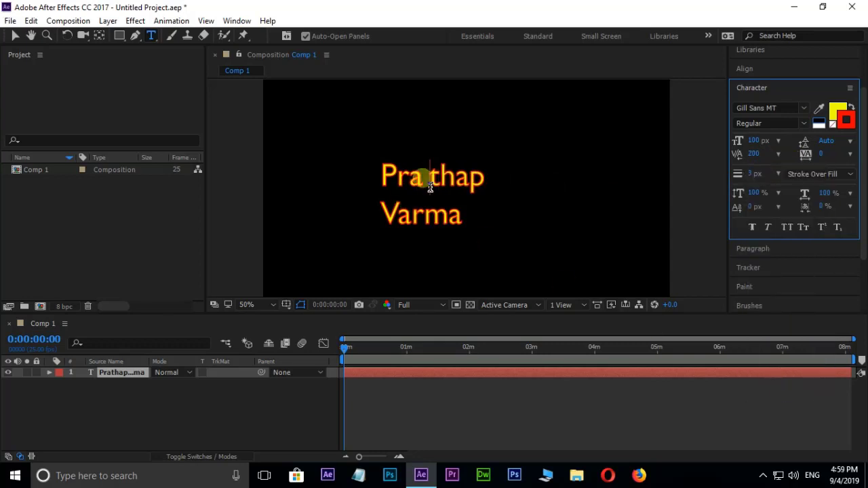
{"action": "left_click", "coordinate": [778, 154]}
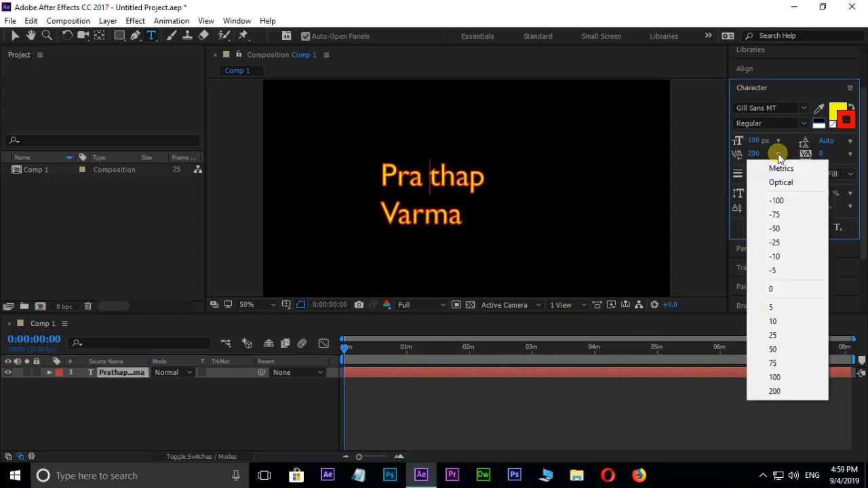
{"action": "key", "text": "ctrl+z"}
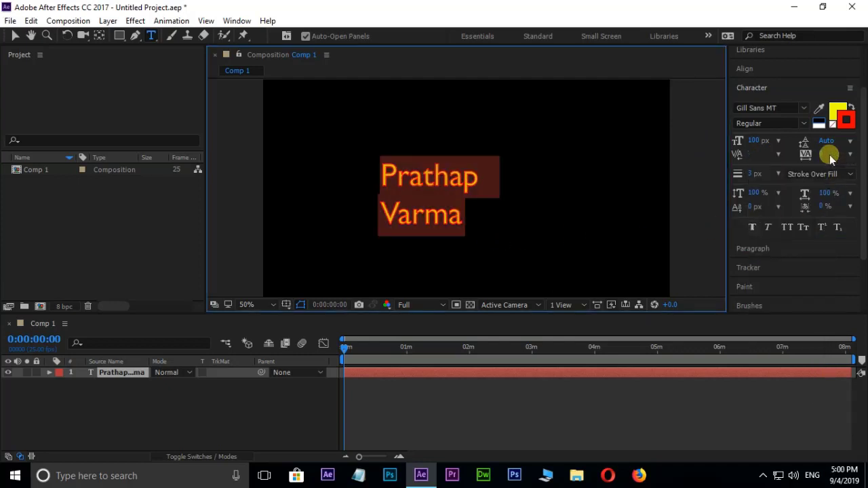
Enlarge the name to 213 px with an 11 px red stroke, using Stroke Over Fill
{"action": "mouse_move", "coordinate": [824, 157]}
{"action": "left_mouse_down"}
{"action": "mouse_move", "coordinate": [859, 155]}
{"action": "mouse_move", "coordinate": [736, 163]}
{"action": "mouse_move", "coordinate": [758, 163]}
{"action": "mouse_move", "coordinate": [744, 179]}
{"action": "left_mouse_up"}
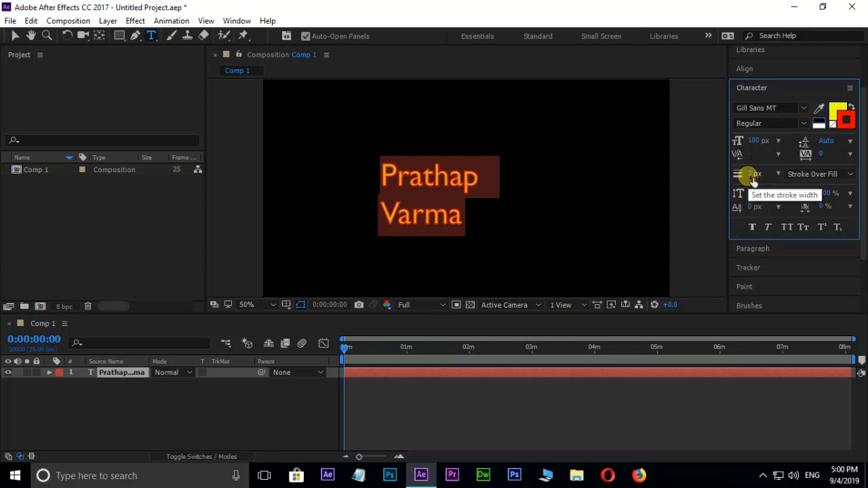
{"action": "mouse_move", "coordinate": [753, 176]}
{"action": "left_mouse_down"}
{"action": "mouse_move", "coordinate": [772, 175]}
{"action": "mouse_move", "coordinate": [758, 180]}
{"action": "left_mouse_up"}
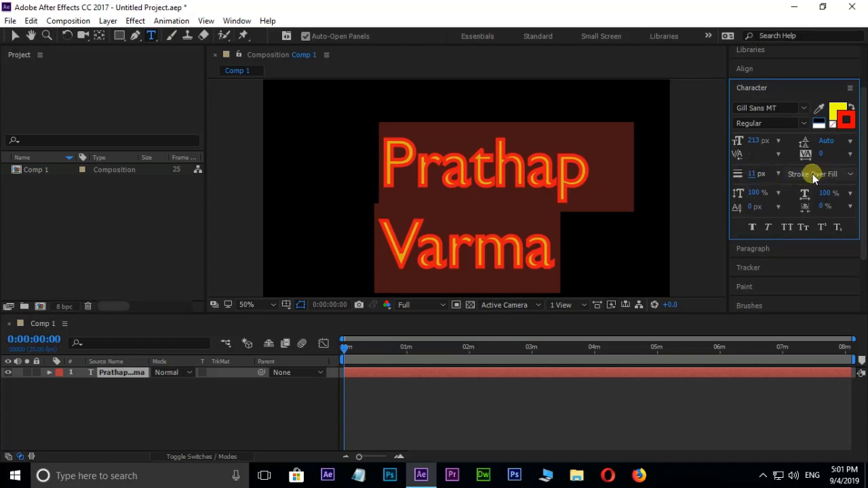
{"action": "left_click", "coordinate": [837, 175]}
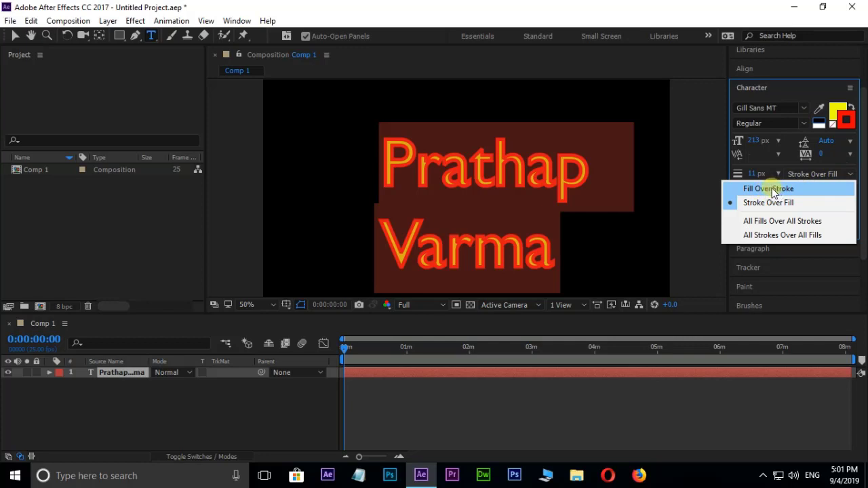
{"action": "left_click", "coordinate": [773, 189]}
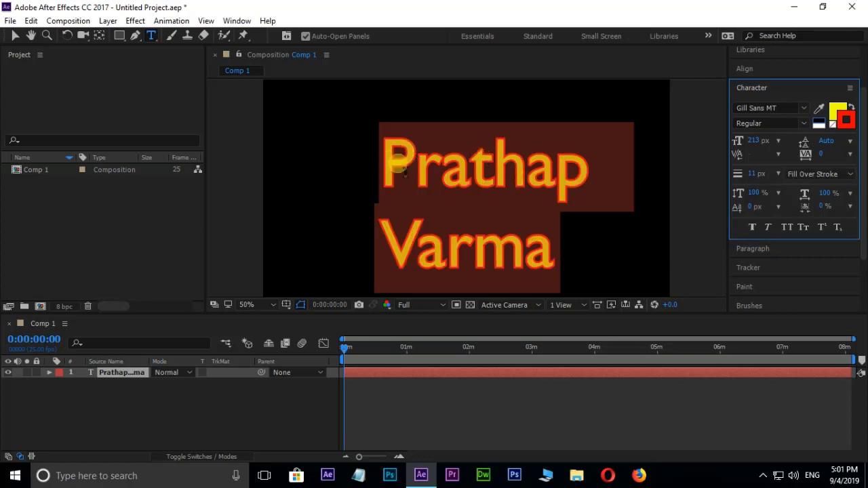
{"action": "left_click", "coordinate": [827, 176]}
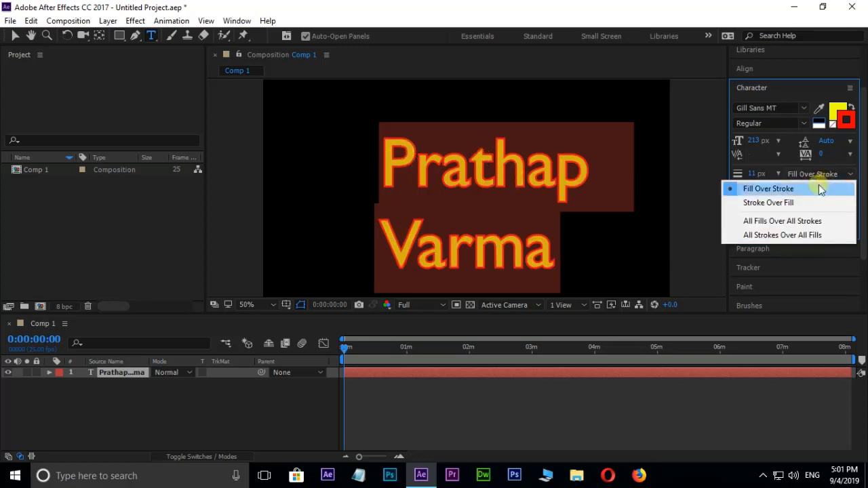
{"action": "left_click", "coordinate": [773, 202]}
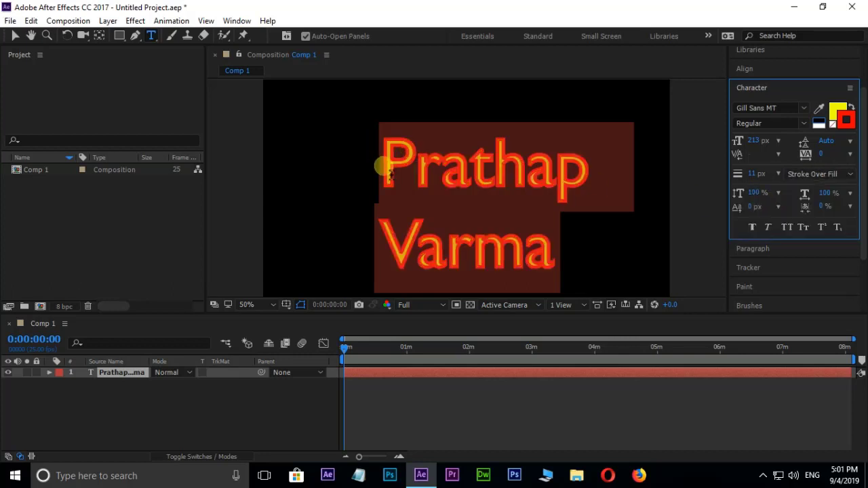
{"action": "left_click", "coordinate": [384, 166]}
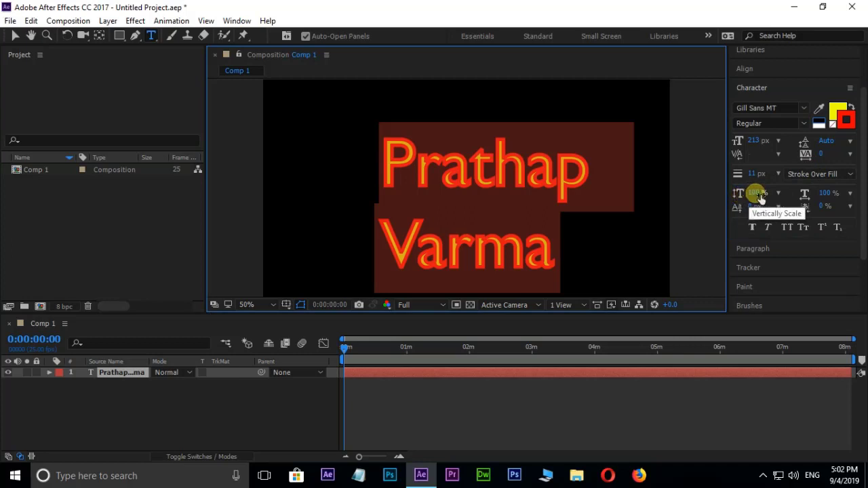
{"action": "left_click_drag", "start_coordinate": [757, 194], "coordinate": [833, 193]}
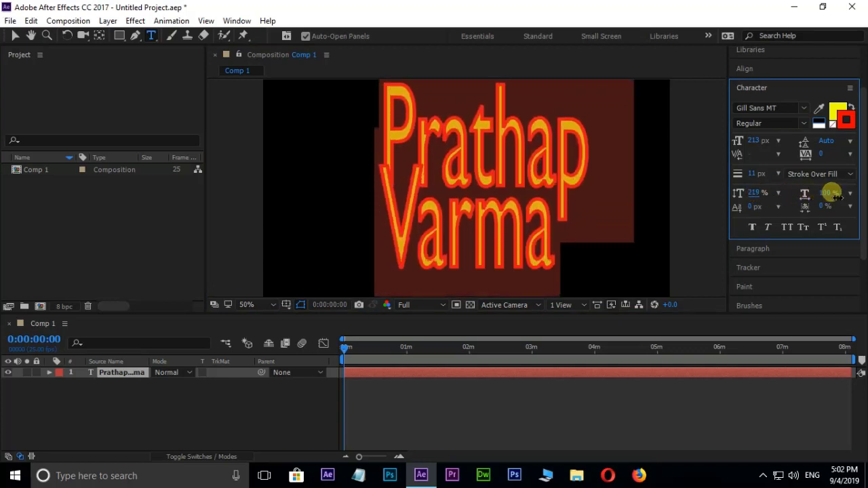
{"action": "mouse_move", "coordinate": [833, 193]}
{"action": "left_mouse_down"}
{"action": "mouse_move", "coordinate": [716, 201]}
{"action": "mouse_move", "coordinate": [751, 197]}
{"action": "left_mouse_up"}
{"action": "left_click", "coordinate": [755, 194]}
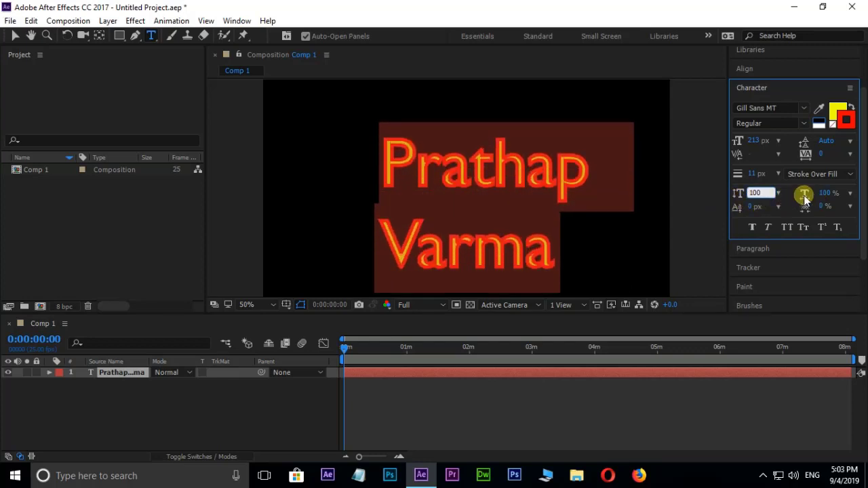
{"action": "mouse_move", "coordinate": [829, 193]}
{"action": "left_mouse_down"}
{"action": "mouse_move", "coordinate": [848, 193]}
{"action": "mouse_move", "coordinate": [831, 194]}
{"action": "left_mouse_up"}
{"action": "left_click", "coordinate": [827, 193]}
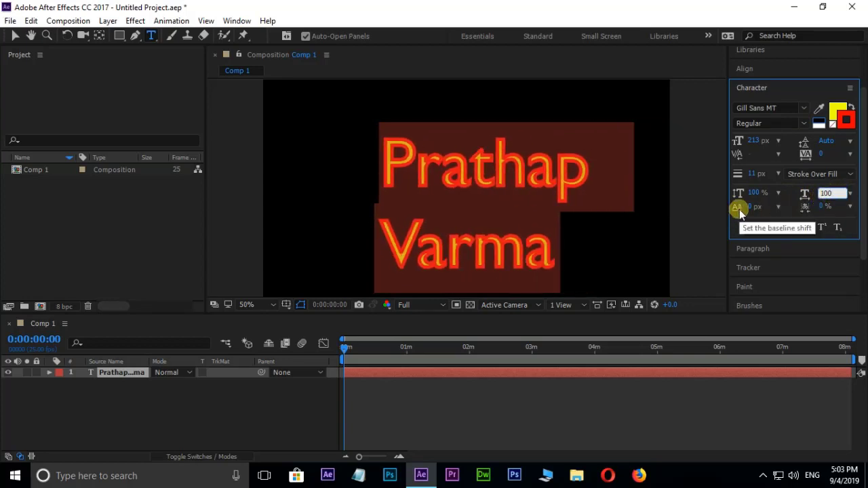
{"action": "left_click", "coordinate": [418, 173]}
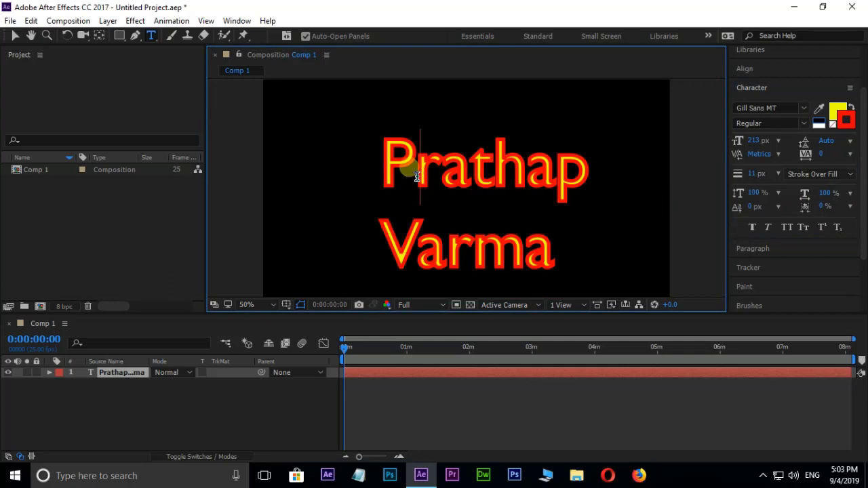
{"action": "left_click_drag", "start_coordinate": [417, 176], "coordinate": [385, 175]}
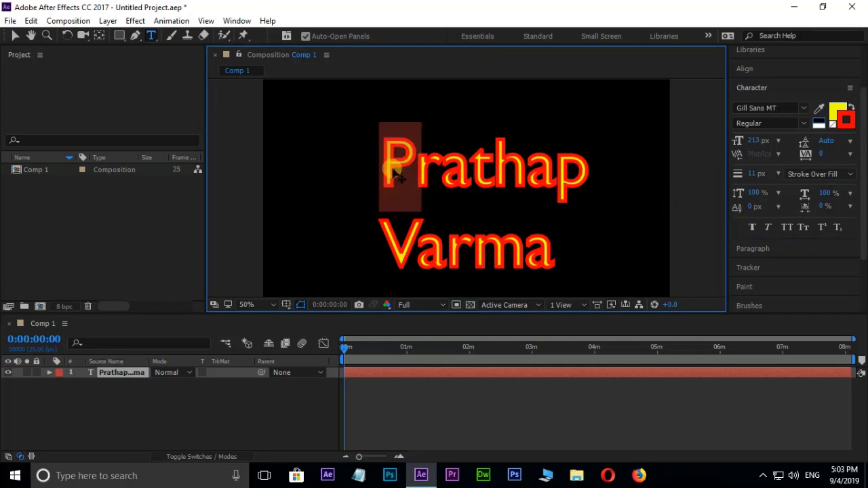
{"action": "key", "text": "ctrl+shift+period"}
{"action": "key", "text": "ctrl+shift+period"}
{"action": "key", "text": "ctrl+shift+period"}
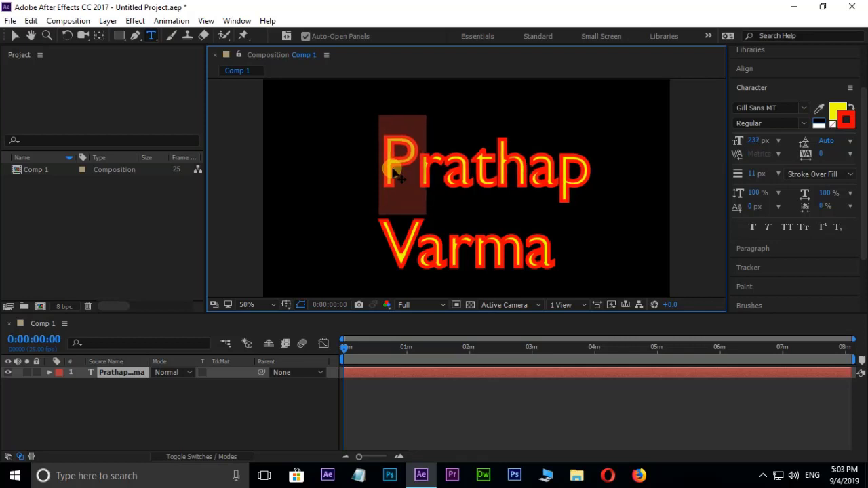
{"action": "key", "text": "ctrl+shift+period"}
{"action": "key", "text": "ctrl+shift+period"}
{"action": "key", "text": "ctrl+shift+period"}
{"action": "key", "text": "ctrl+shift+period"}
{"action": "key", "text": "ctrl+shift+period"}
{"action": "key", "text": "ctrl+shift+period"}
{"action": "key", "text": "ctrl+shift+period"}
{"action": "key", "text": "ctrl+shift+period"}
{"action": "key", "text": "ctrl+shift+period"}
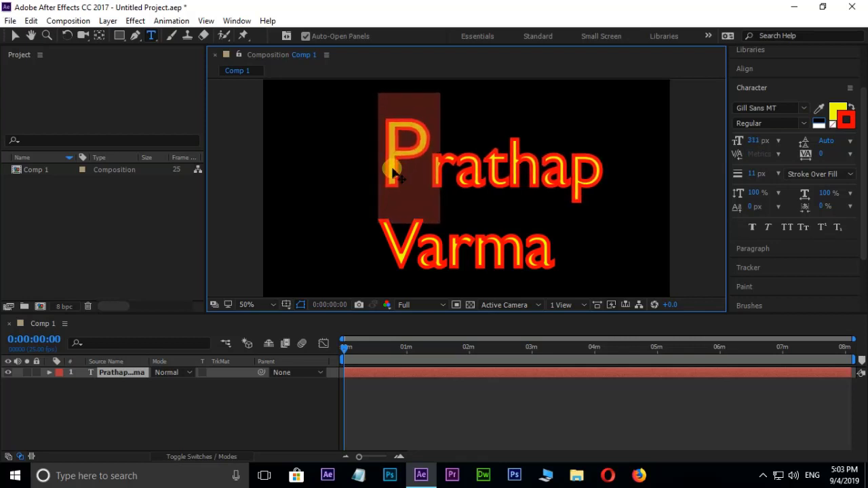
{"action": "key", "text": "ctrl+shift+period"}
{"action": "key", "text": "ctrl+shift+period"}
{"action": "key", "text": "ctrl+shift+period"}
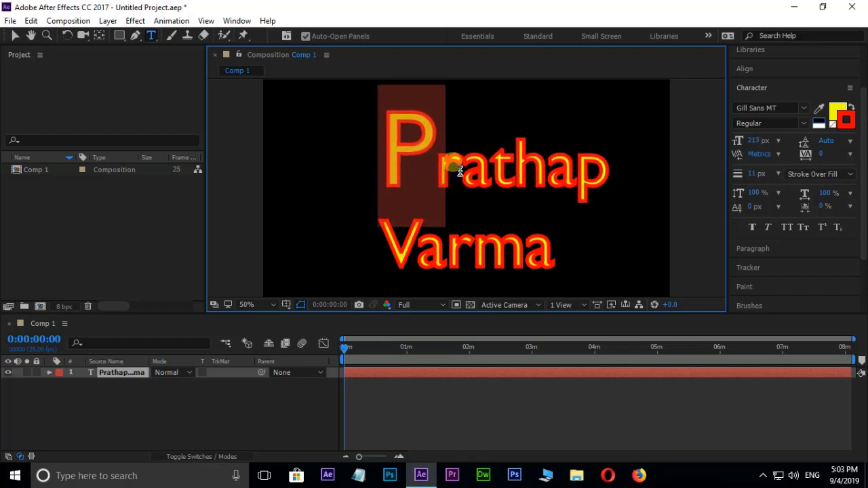
{"action": "left_click", "coordinate": [455, 182]}
{"action": "left_click_drag", "start_coordinate": [455, 182], "coordinate": [558, 267]}
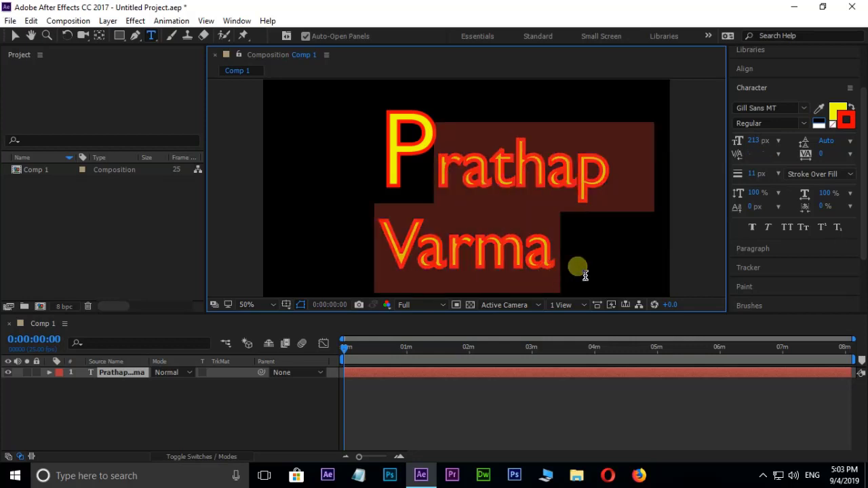
{"action": "mouse_move", "coordinate": [755, 206]}
{"action": "left_mouse_down"}
{"action": "mouse_move", "coordinate": [801, 203]}
{"action": "mouse_move", "coordinate": [781, 202]}
{"action": "left_mouse_up"}
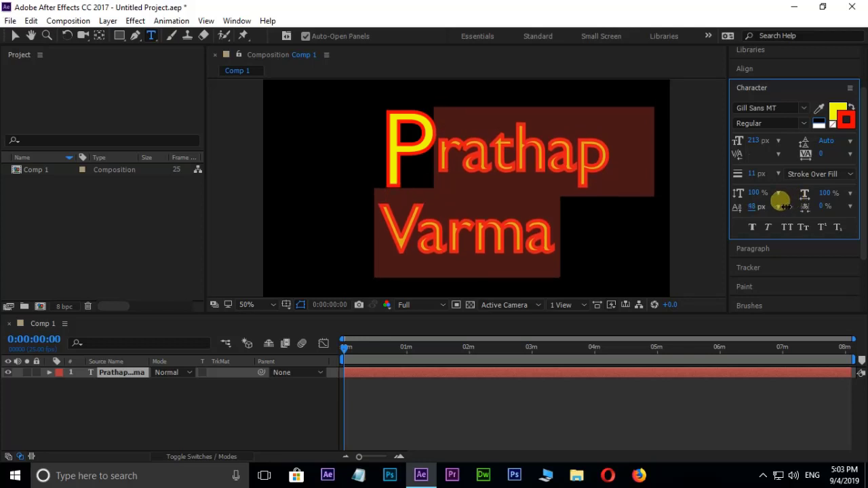
{"action": "mouse_move", "coordinate": [783, 205]}
{"action": "left_mouse_down"}
{"action": "mouse_move", "coordinate": [804, 192]}
{"action": "mouse_move", "coordinate": [725, 191]}
{"action": "left_mouse_up"}
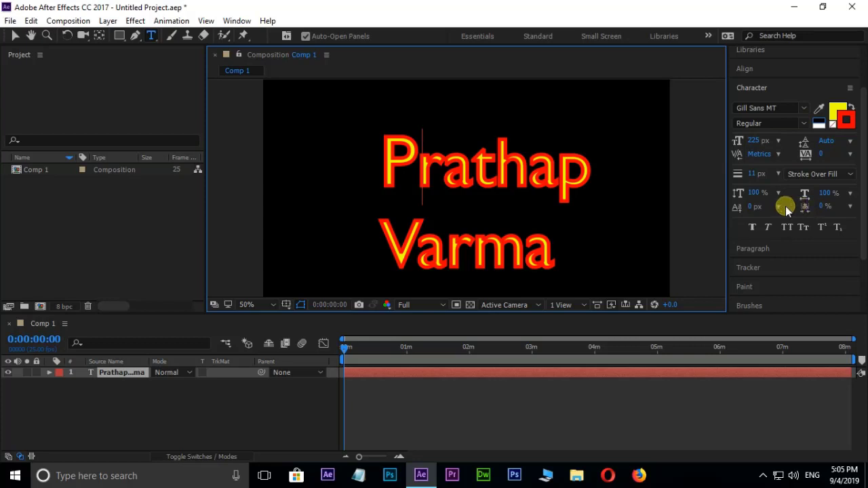
Select all of Prathap Varma, experiment with Tsume, then reset Tsume to 0%
{"action": "left_click_drag", "start_coordinate": [381, 166], "coordinate": [423, 166]}
{"action": "left_click", "coordinate": [554, 275], "text": "shift"}
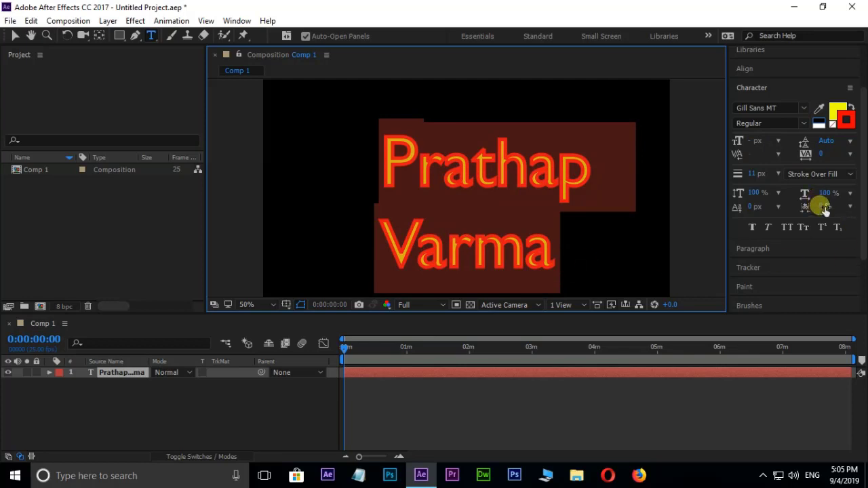
{"action": "left_click_drag", "start_coordinate": [824, 209], "coordinate": [863, 205]}
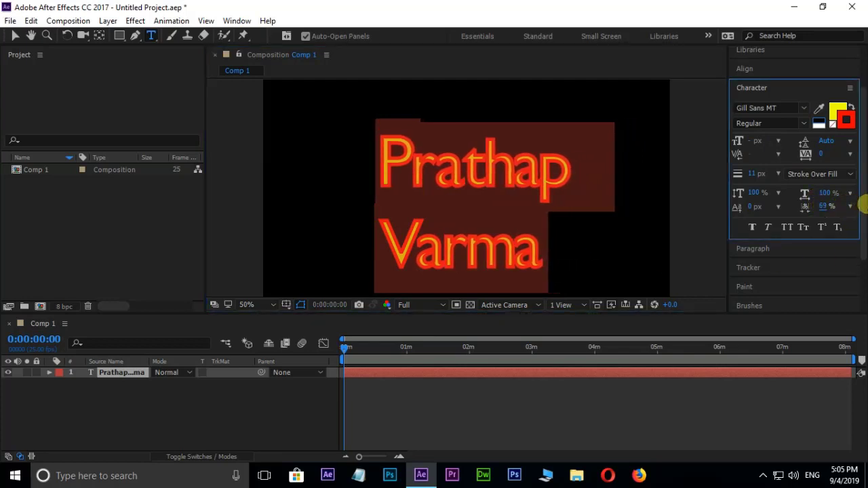
{"action": "mouse_move", "coordinate": [823, 207]}
{"action": "left_mouse_down"}
{"action": "mouse_move", "coordinate": [863, 207]}
{"action": "mouse_move", "coordinate": [779, 215]}
{"action": "left_mouse_up"}
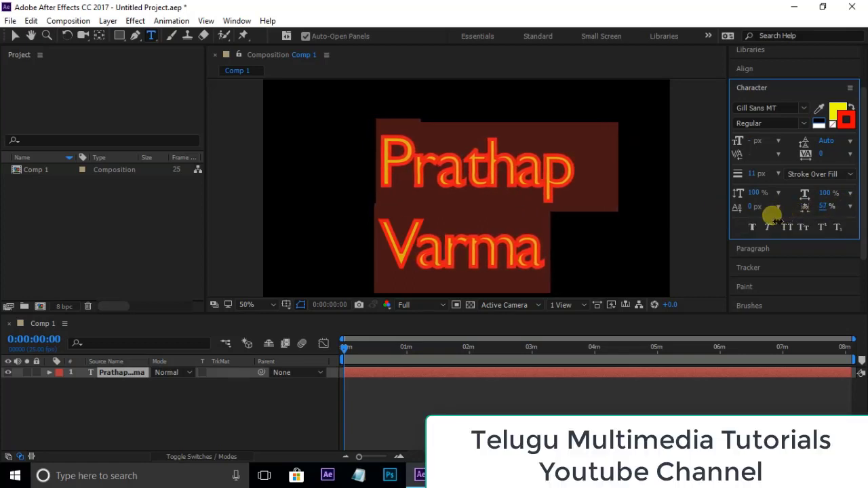
{"action": "left_click", "coordinate": [823, 206]}
{"action": "type", "text": "0"}
{"action": "key", "text": "Return"}
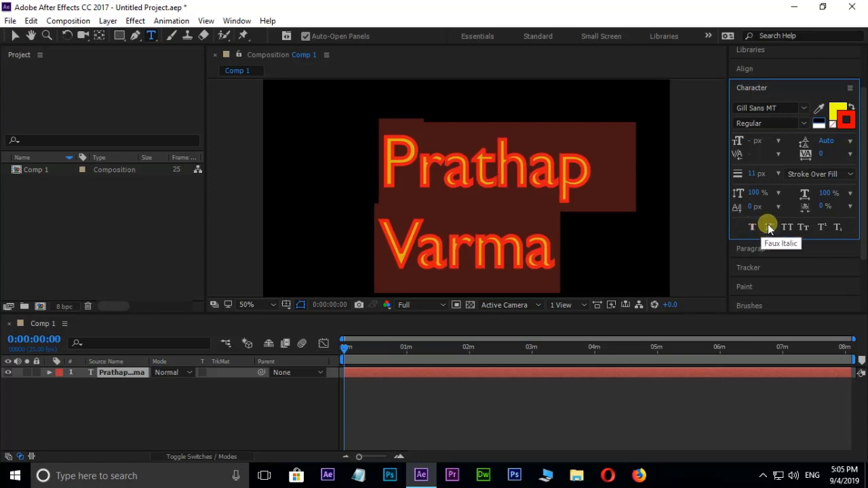
Try italic, all caps and small caps, leaving the text in normal mixed case
{"action": "left_click", "coordinate": [767, 227]}
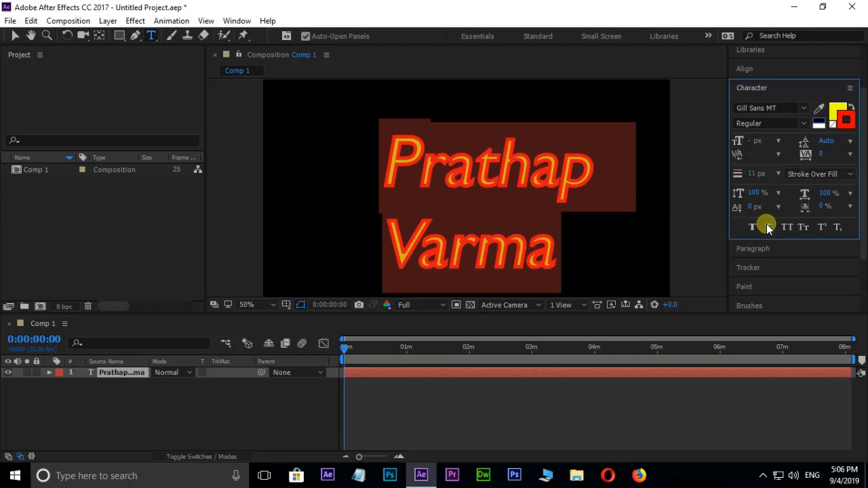
{"action": "left_click", "coordinate": [766, 226]}
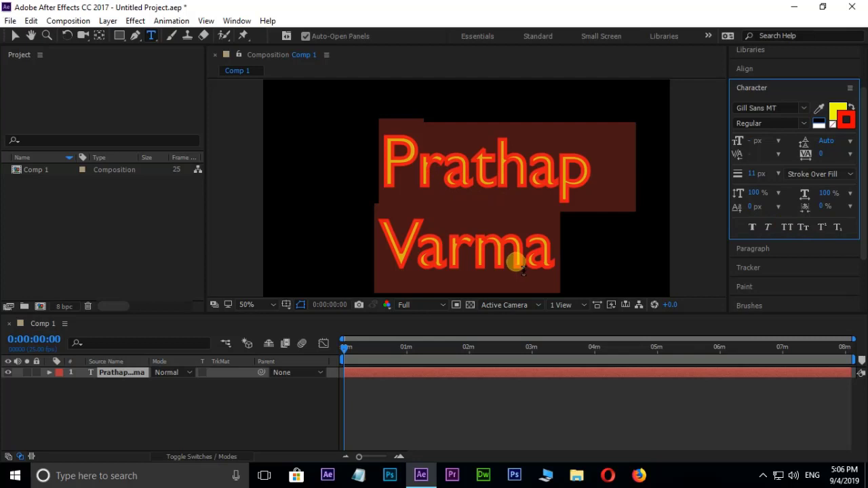
{"action": "left_click", "coordinate": [787, 227]}
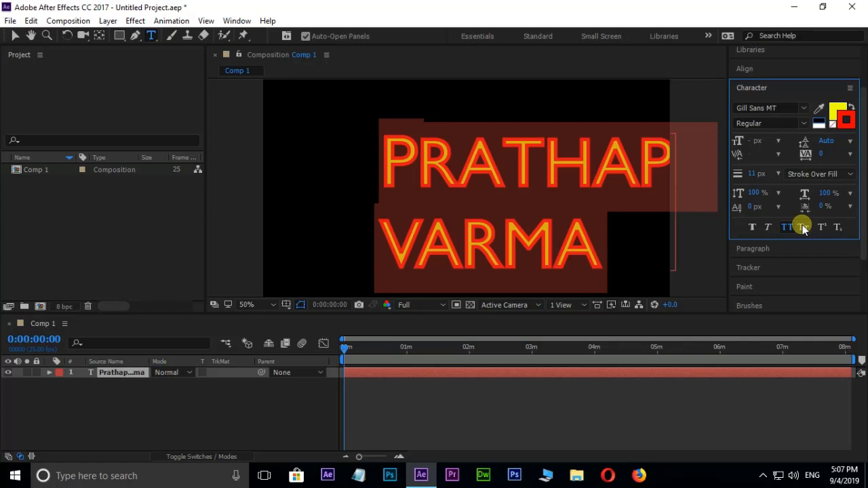
{"action": "left_click", "coordinate": [802, 226]}
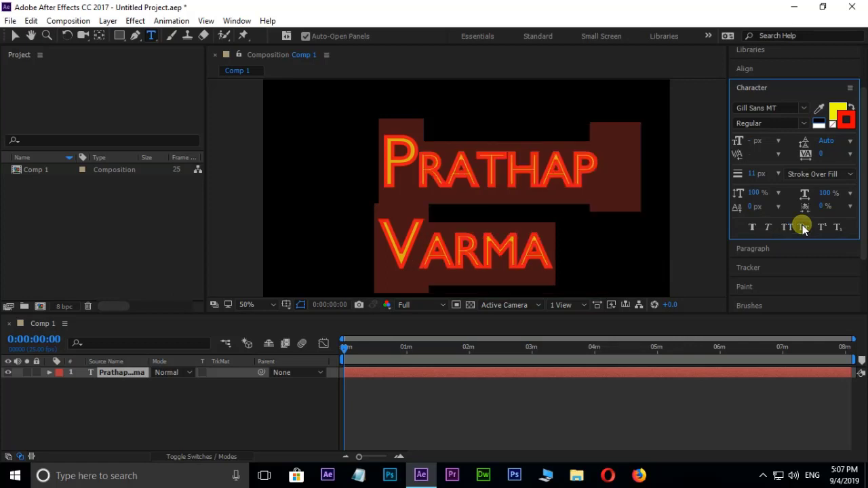
{"action": "left_click", "coordinate": [802, 227]}
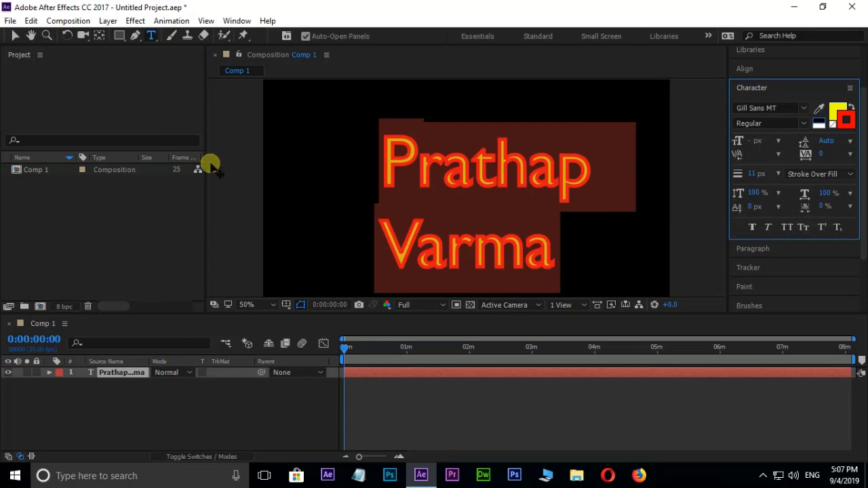
Replace the text with '2nd' and set 'nd' as superscript, then subscript
{"action": "left_click", "coordinate": [549, 255]}
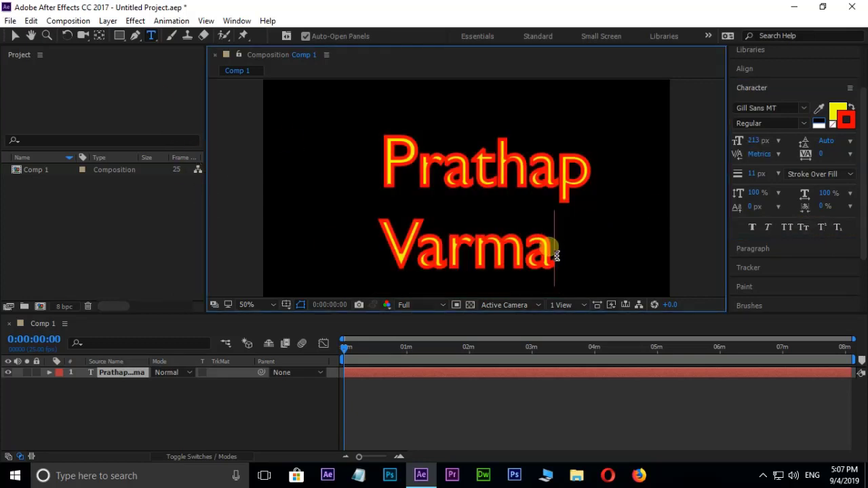
{"action": "key", "text": "BackSpace"}
{"action": "key", "text": "BackSpace"}
{"action": "key", "text": "BackSpace"}
{"action": "key", "text": "BackSpace"}
{"action": "key", "text": "BackSpace"}
{"action": "key", "text": "BackSpace"}
{"action": "key", "text": "BackSpace"}
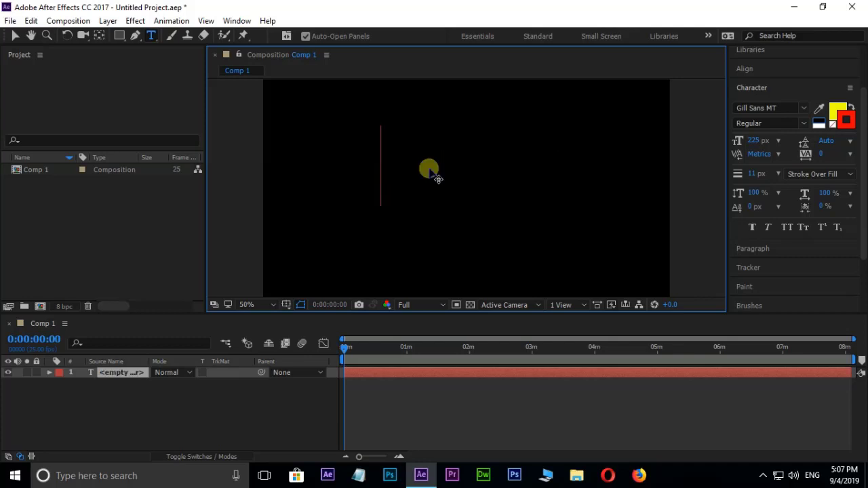
{"action": "type", "text": "2nd"}
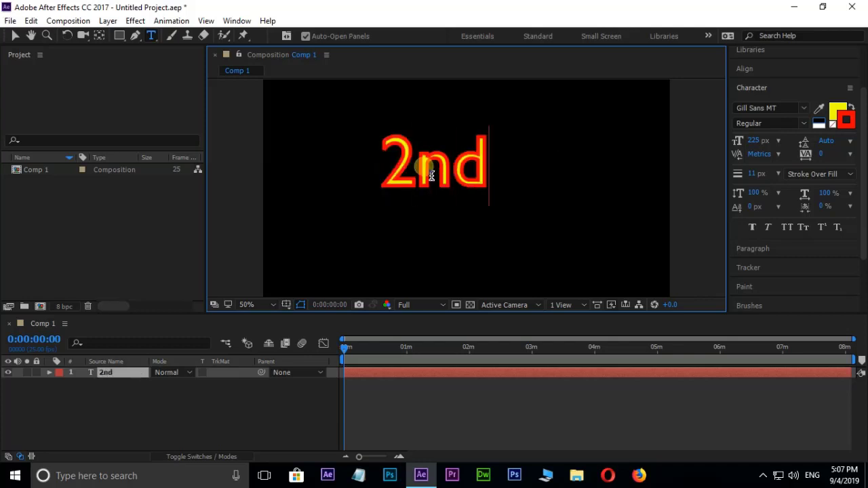
{"action": "left_click_drag", "start_coordinate": [416, 170], "coordinate": [506, 171]}
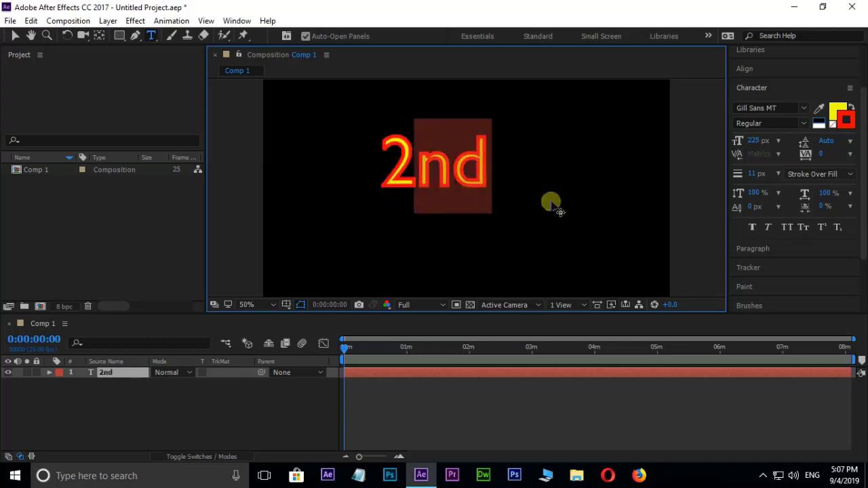
{"action": "left_click", "coordinate": [821, 227]}
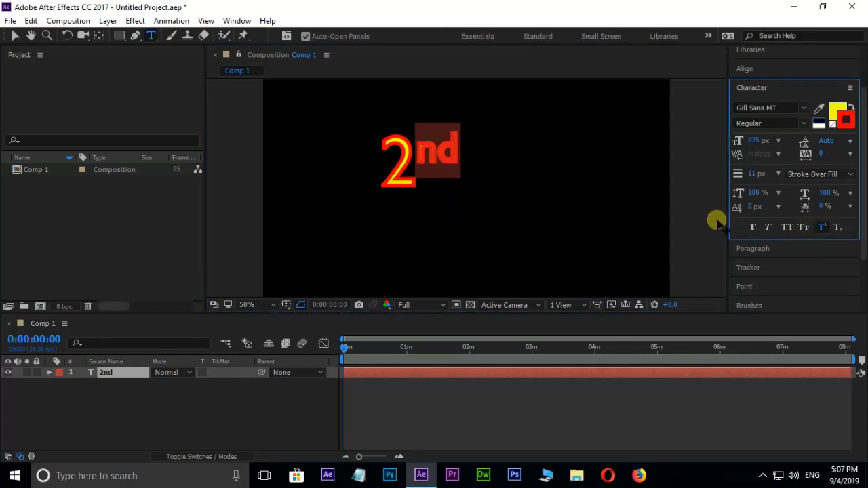
{"action": "left_click", "coordinate": [838, 227]}
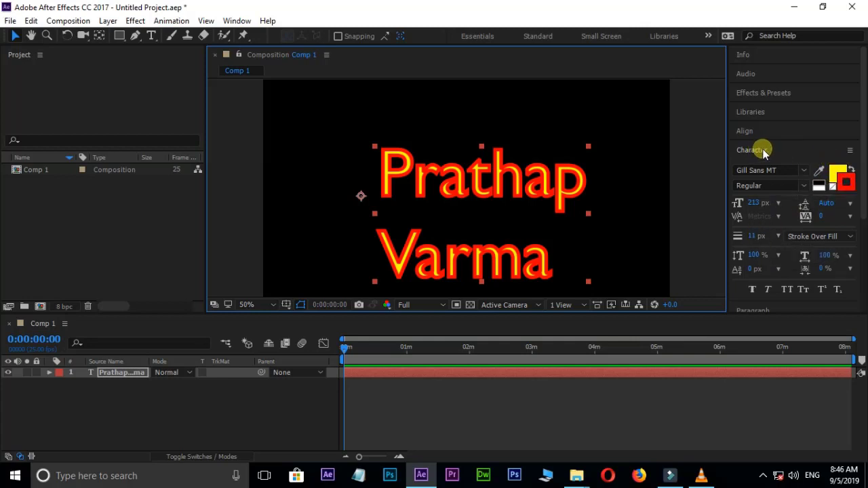
Reset character formatting to defaults, then expand the Align and Paragraph panels
{"action": "left_click", "coordinate": [850, 150]}
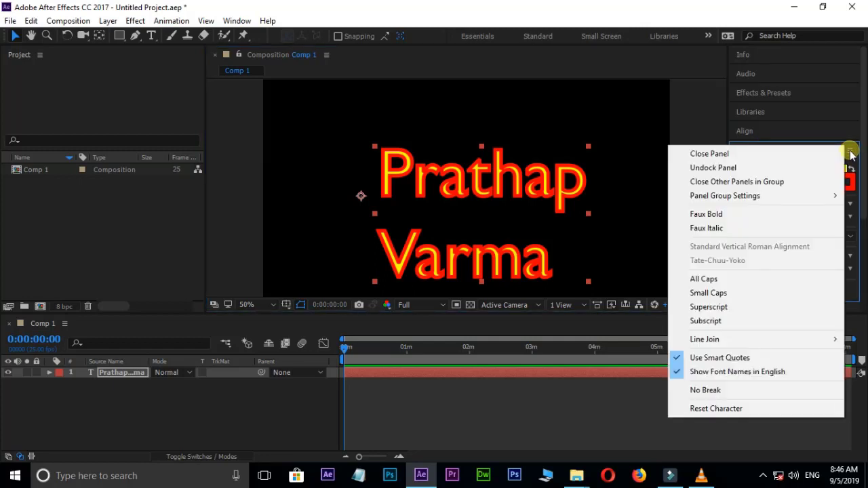
{"action": "left_click", "coordinate": [720, 409]}
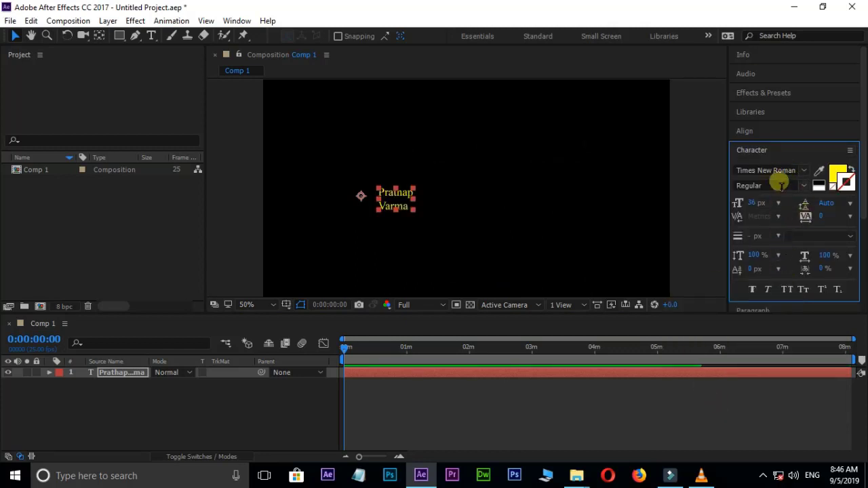
{"action": "left_click", "coordinate": [746, 131]}
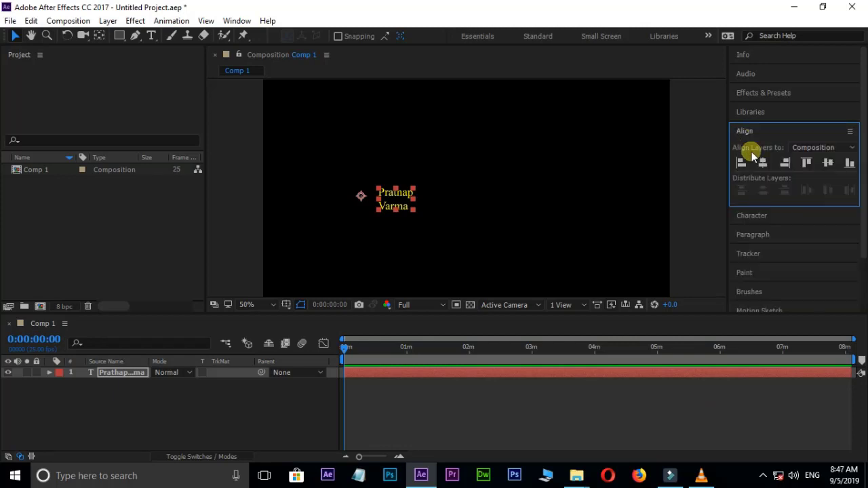
{"action": "left_click", "coordinate": [767, 231]}
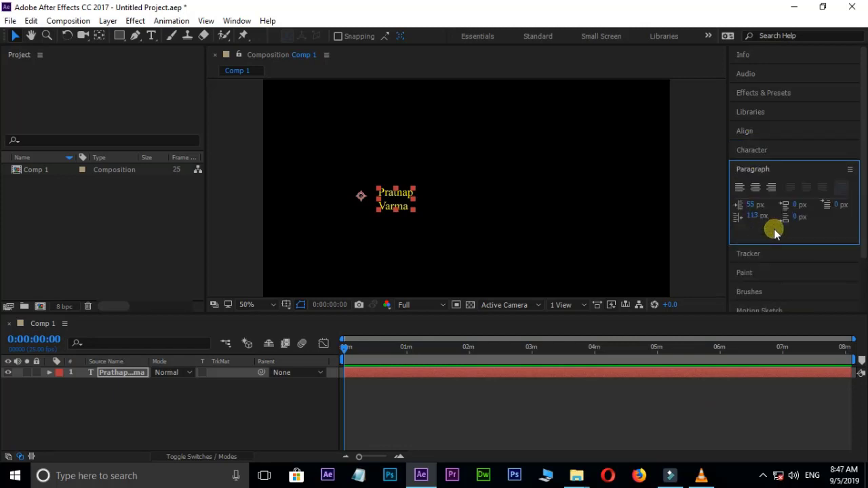
{"action": "left_click", "coordinate": [849, 169]}
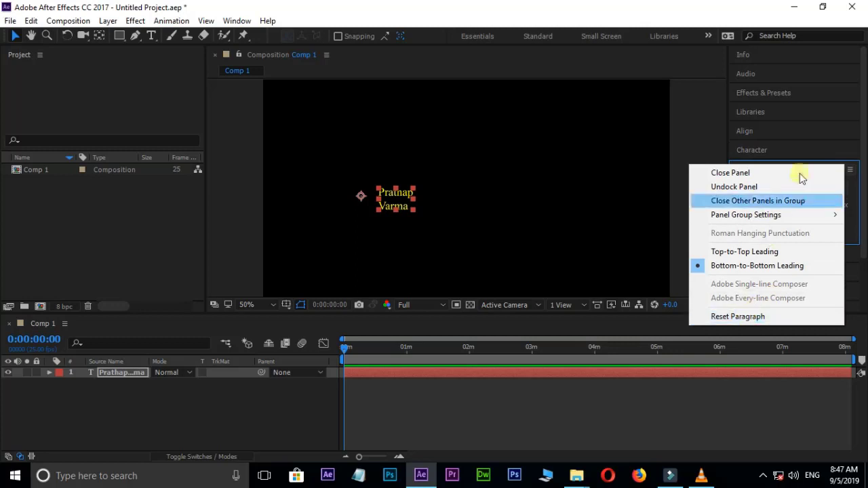
{"action": "left_click", "coordinate": [758, 149]}
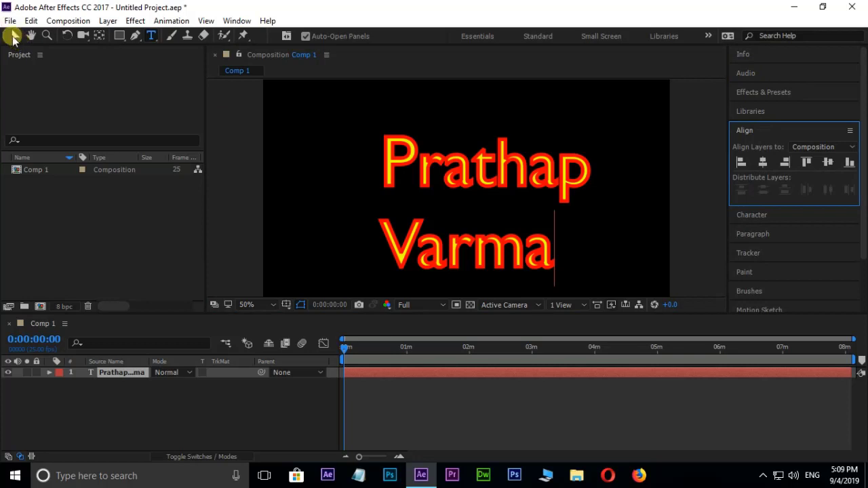
Move the text, try each Align button, and finish centred horizontally and vertically in the composition
{"action": "left_click", "coordinate": [13, 38]}
{"action": "left_click_drag", "start_coordinate": [524, 188], "coordinate": [501, 174]}
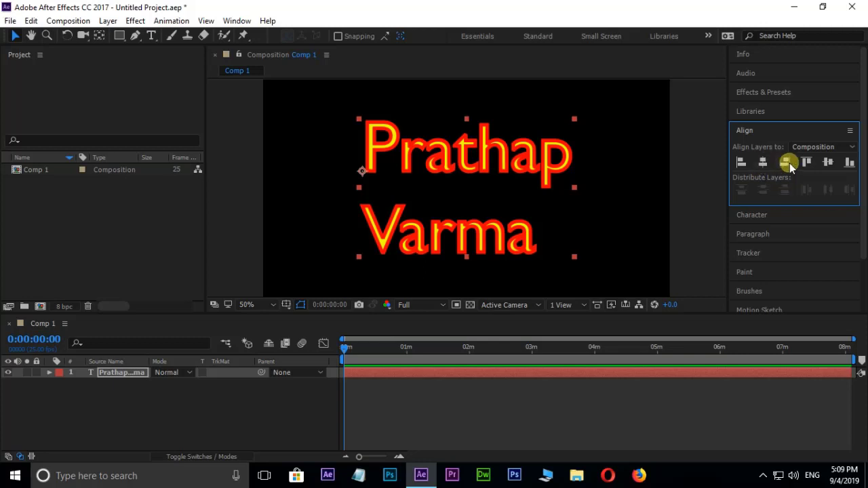
{"action": "left_click", "coordinate": [827, 164]}
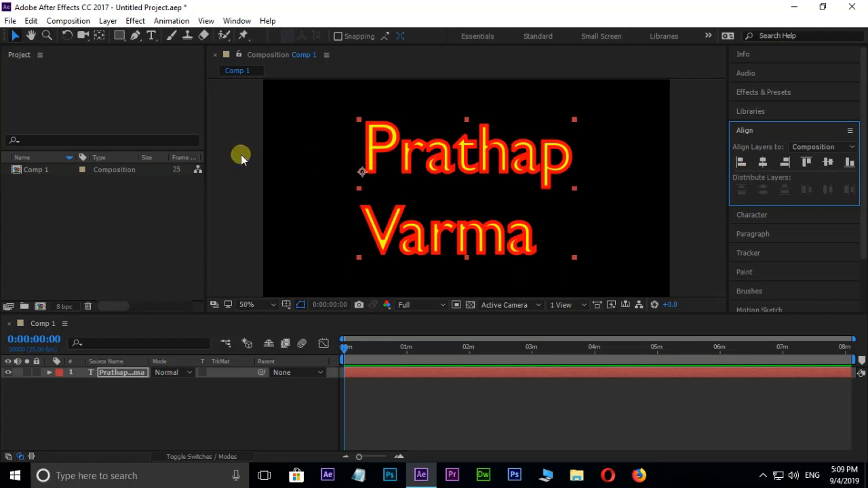
{"action": "left_click", "coordinate": [740, 163]}
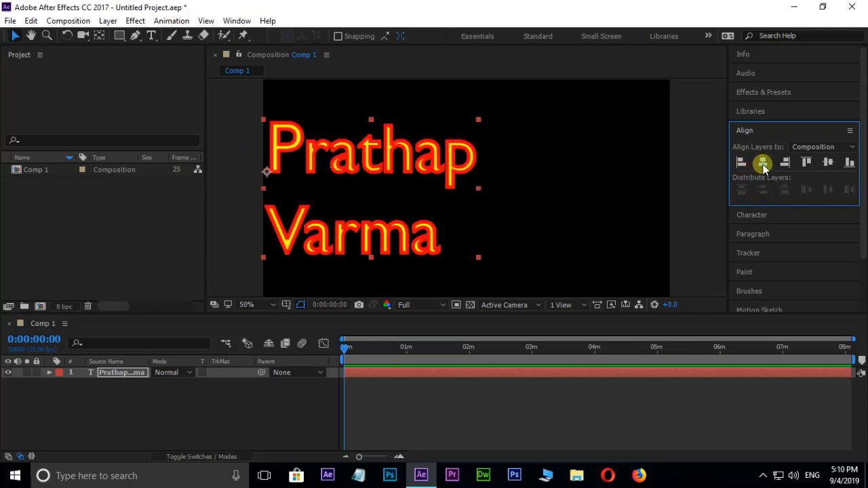
{"action": "left_click", "coordinate": [762, 164]}
{"action": "left_click", "coordinate": [785, 163]}
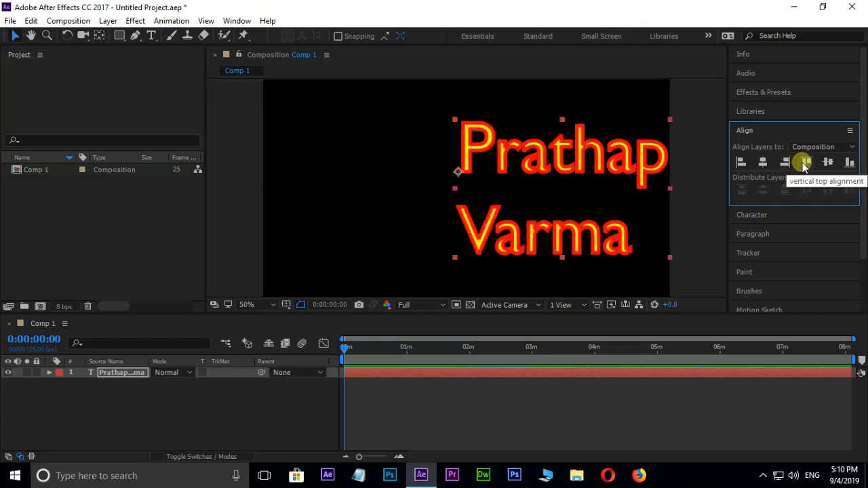
{"action": "left_click", "coordinate": [805, 164]}
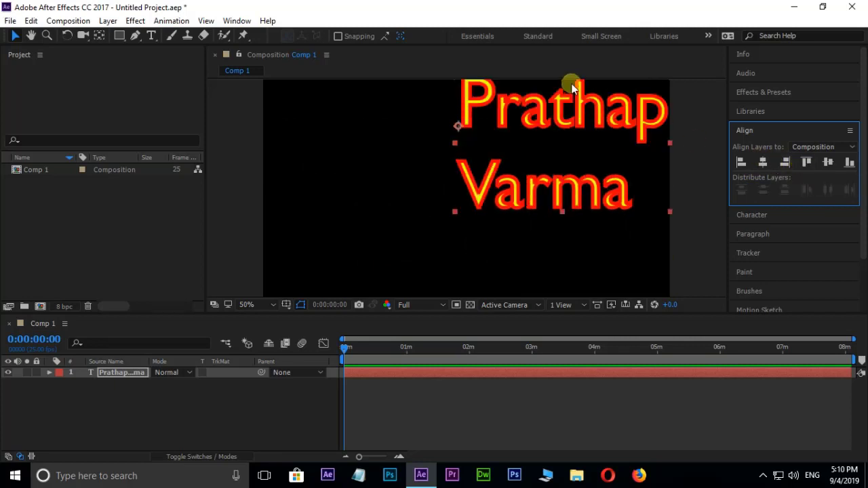
{"action": "left_click", "coordinate": [829, 162]}
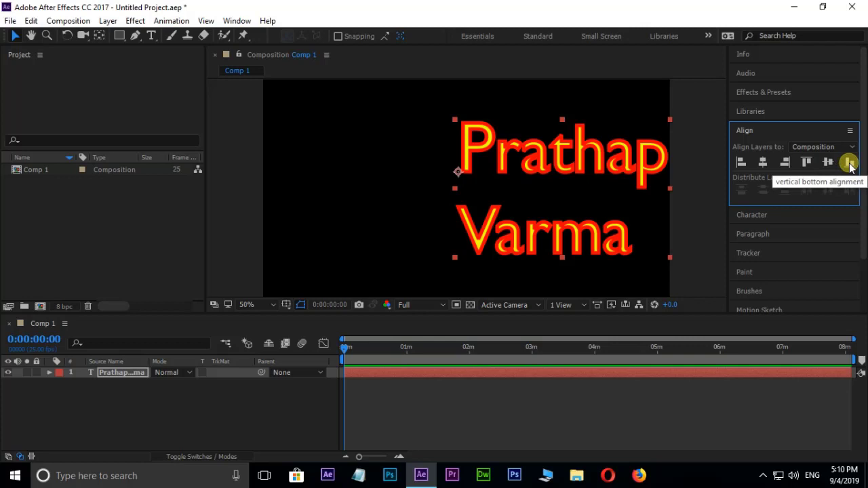
{"action": "left_click", "coordinate": [849, 163]}
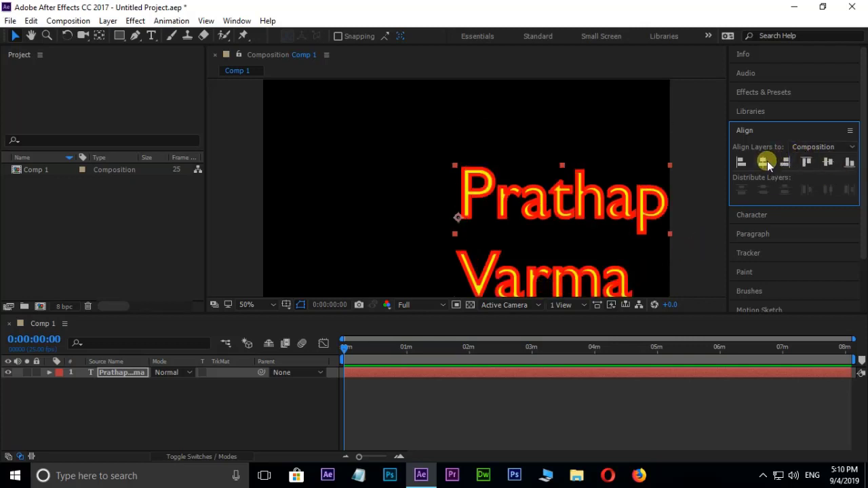
{"action": "left_click", "coordinate": [762, 163]}
{"action": "left_click", "coordinate": [827, 162]}
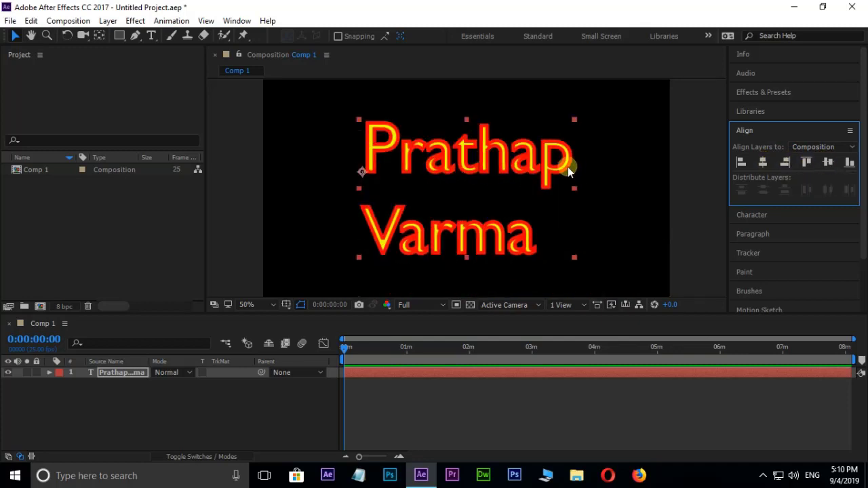
Draw a rectangle across the composition and move its layer below the text layer
{"action": "left_click", "coordinate": [316, 126]}
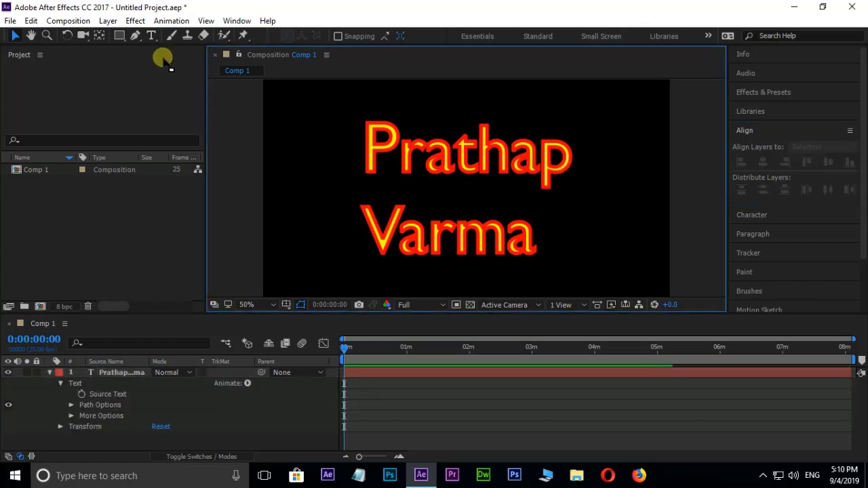
{"action": "left_click", "coordinate": [120, 35]}
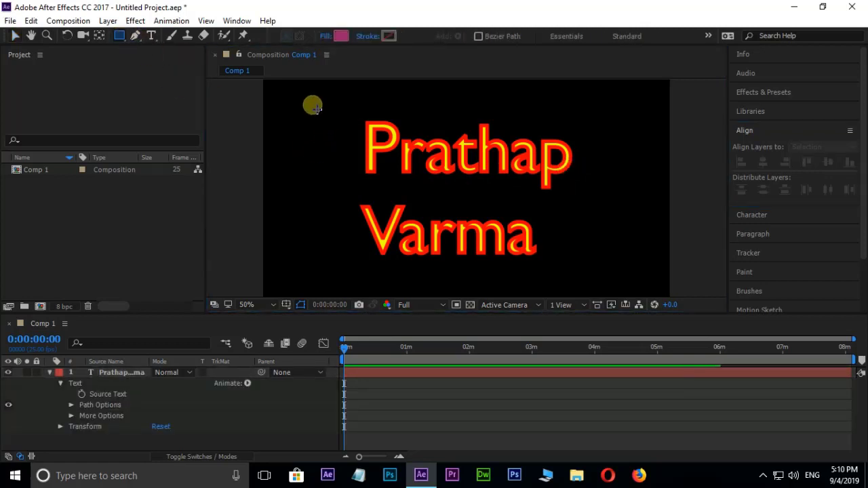
{"action": "mouse_move", "coordinate": [313, 105]}
{"action": "left_mouse_down"}
{"action": "mouse_move", "coordinate": [482, 223]}
{"action": "mouse_move", "coordinate": [651, 279]}
{"action": "left_mouse_up"}
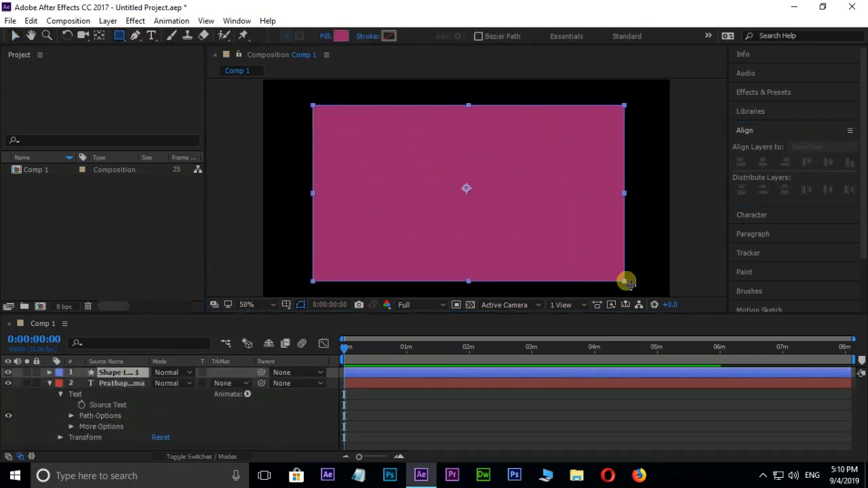
{"action": "left_click", "coordinate": [127, 377]}
{"action": "left_click_drag", "start_coordinate": [117, 372], "coordinate": [115, 441]}
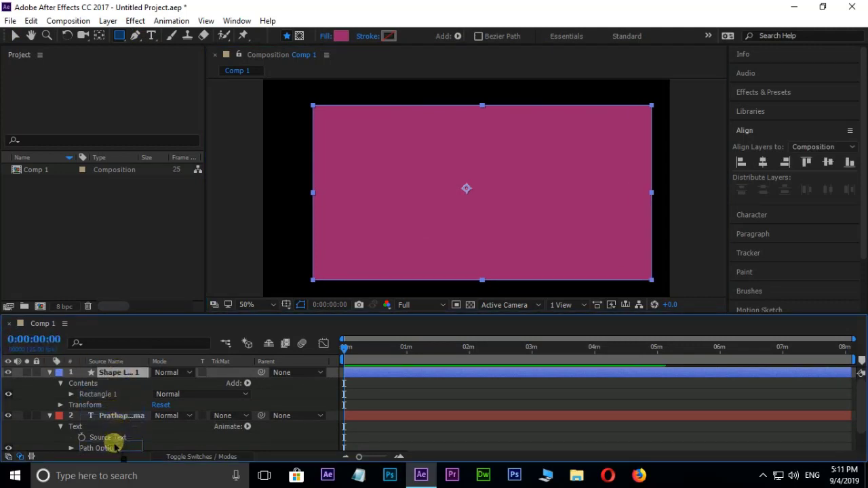
Narrow the rectangle from the left and shift it toward the right
{"action": "key", "text": "v"}
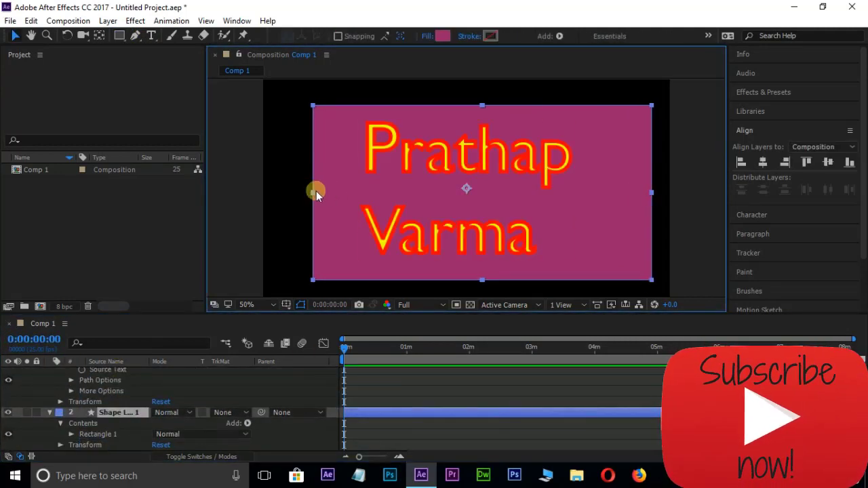
{"action": "mouse_move", "coordinate": [313, 192]}
{"action": "left_mouse_down"}
{"action": "mouse_move", "coordinate": [405, 192]}
{"action": "mouse_move", "coordinate": [354, 191]}
{"action": "left_mouse_up"}
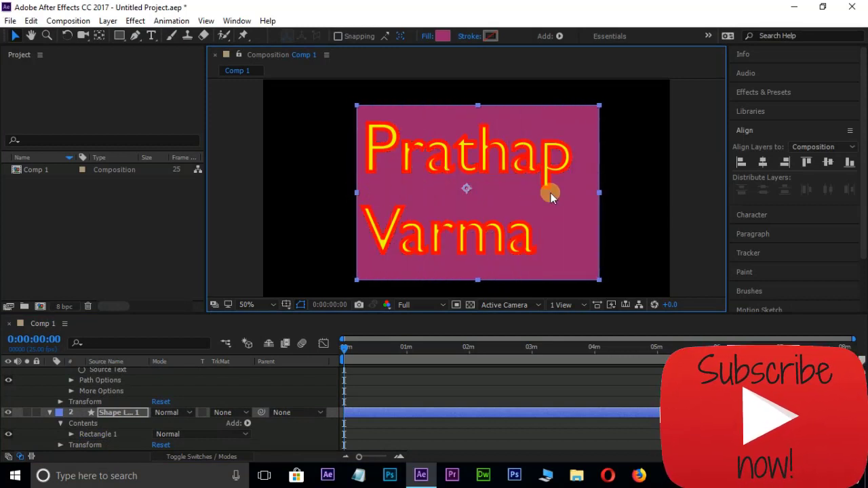
{"action": "left_click_drag", "start_coordinate": [549, 190], "coordinate": [598, 198]}
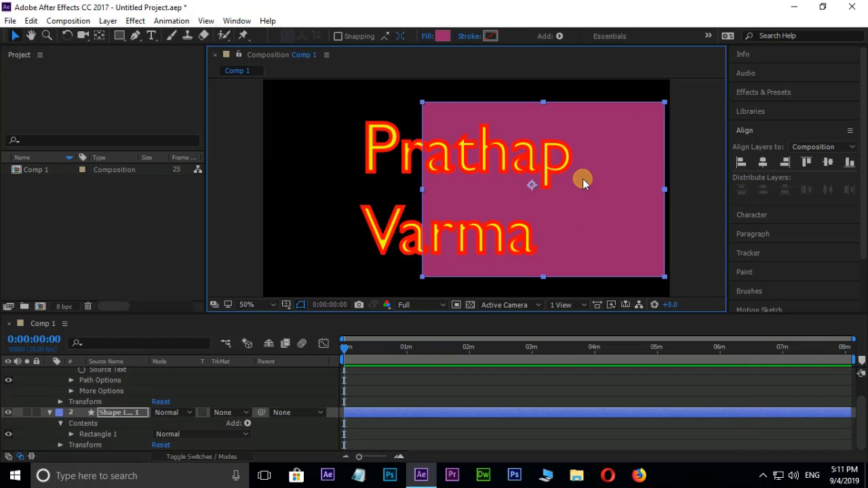
Select the text and rectangle together and centre them horizontally and vertically on each other
{"action": "left_click", "coordinate": [345, 160]}
{"action": "left_click", "coordinate": [373, 149]}
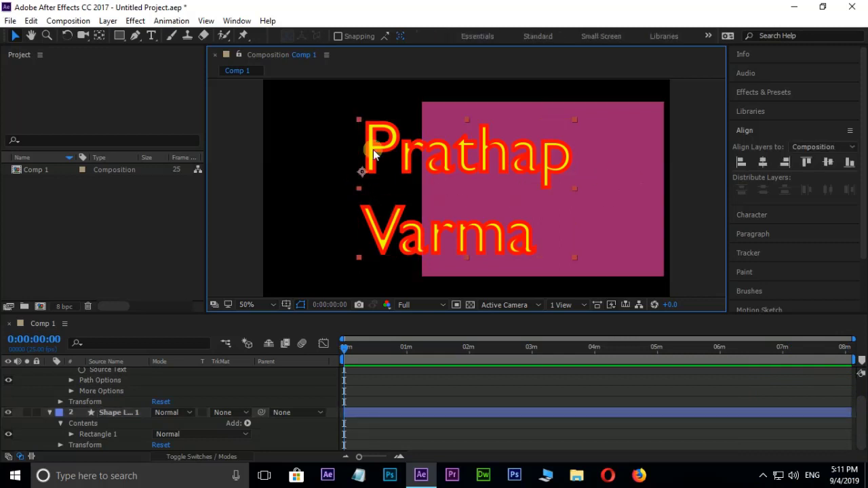
{"action": "left_click", "coordinate": [636, 158], "text": "shift"}
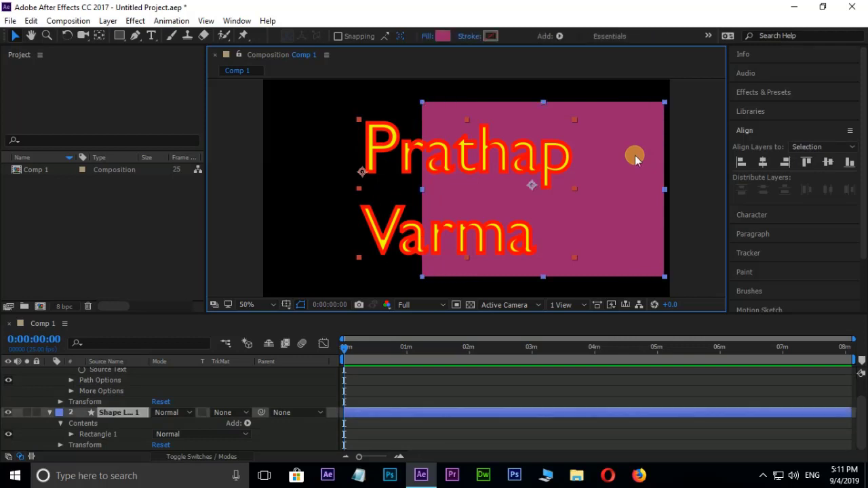
{"action": "left_click", "coordinate": [763, 163]}
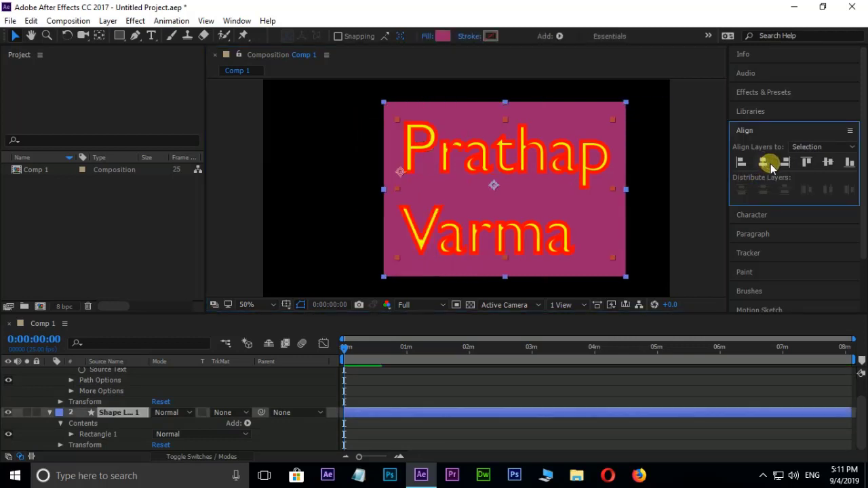
{"action": "left_click", "coordinate": [828, 162]}
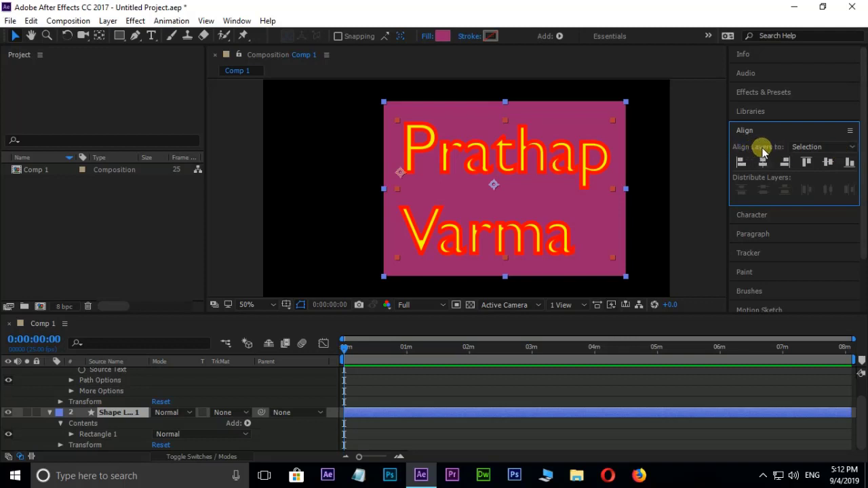
Align relative to Composition, centre the layers horizontally, then select only the rectangle
{"action": "left_click", "coordinate": [822, 149]}
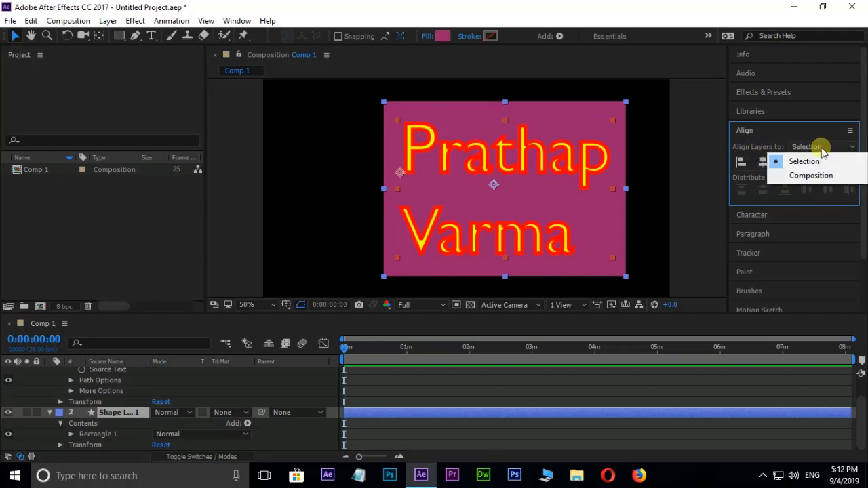
{"action": "left_click", "coordinate": [813, 174]}
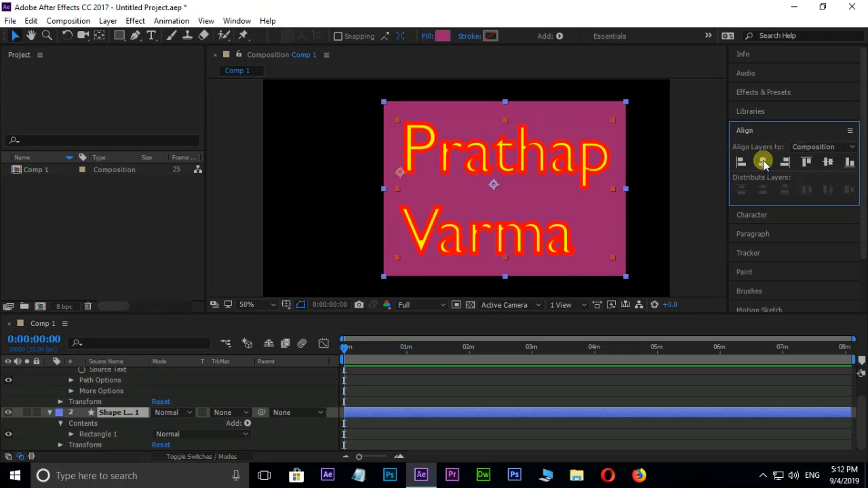
{"action": "left_click", "coordinate": [762, 162]}
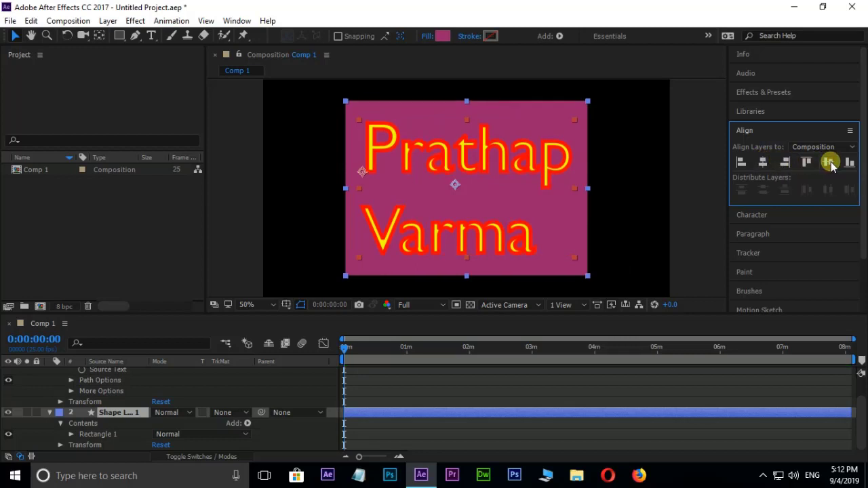
{"action": "left_click", "coordinate": [49, 440]}
{"action": "left_click", "coordinate": [117, 411]}
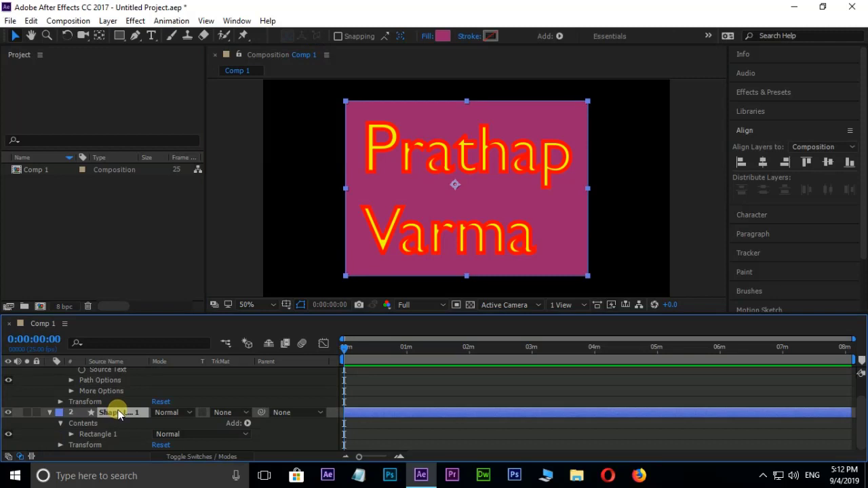
{"action": "key", "text": "Delete"}
{"action": "left_click", "coordinate": [753, 131]}
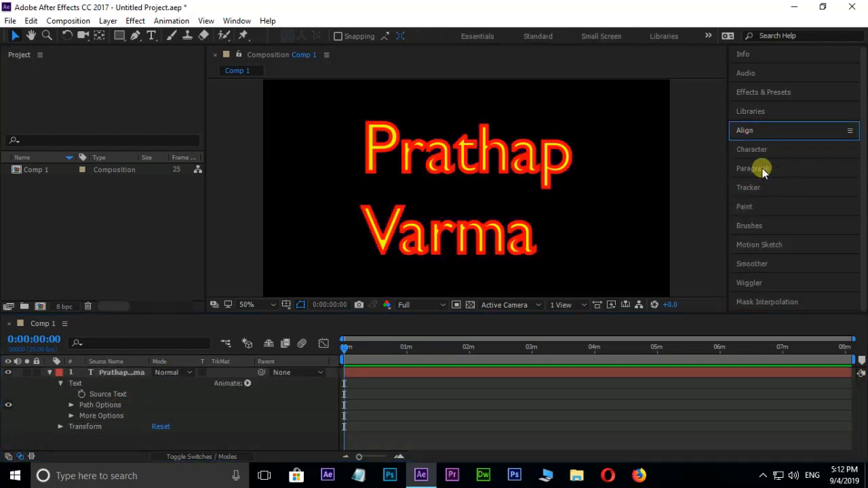
{"action": "left_click", "coordinate": [523, 167]}
{"action": "key", "text": "Delete"}
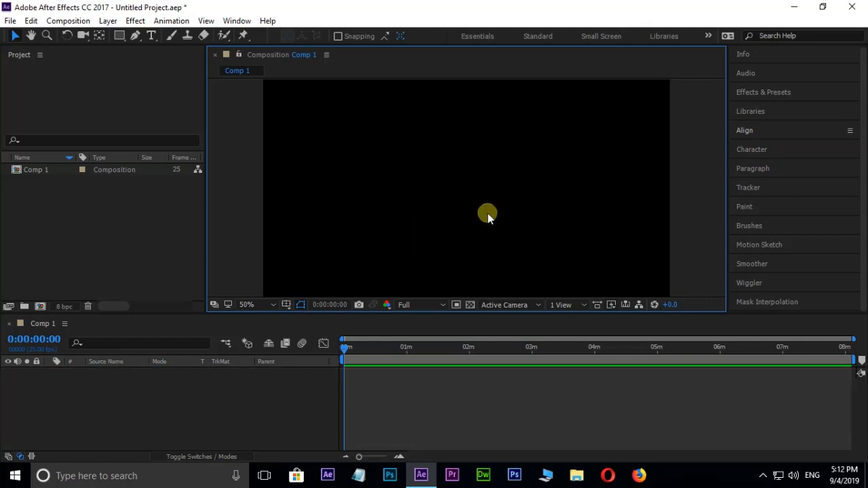
Draw a paragraph text box with no stroke at 187 px and type sample text
{"action": "left_click", "coordinate": [151, 35]}
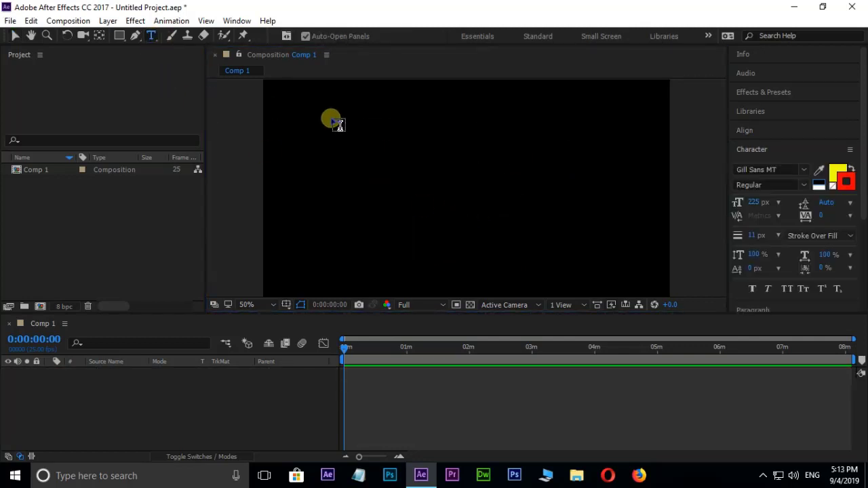
{"action": "mouse_move", "coordinate": [331, 118]}
{"action": "left_mouse_down"}
{"action": "mouse_move", "coordinate": [560, 240]}
{"action": "mouse_move", "coordinate": [575, 262]}
{"action": "left_mouse_up"}
{"action": "type", "text": "dfs"}
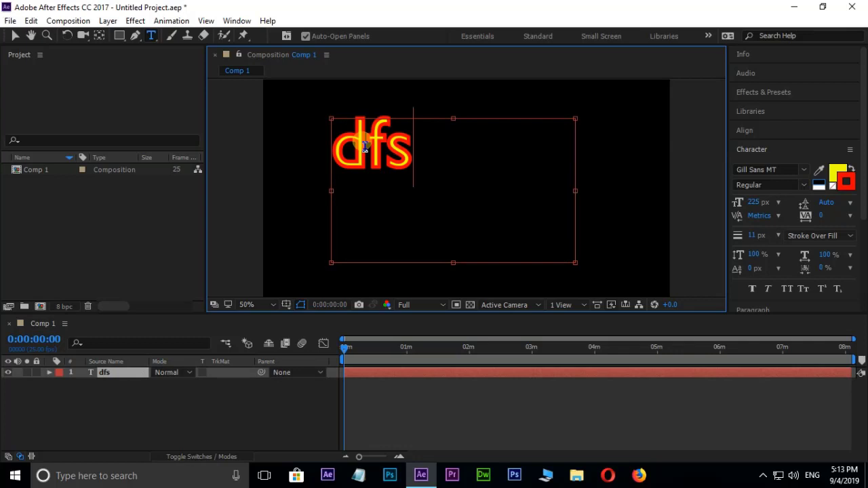
{"action": "key", "text": "BackSpace"}
{"action": "key", "text": "BackSpace"}
{"action": "key", "text": "BackSpace"}
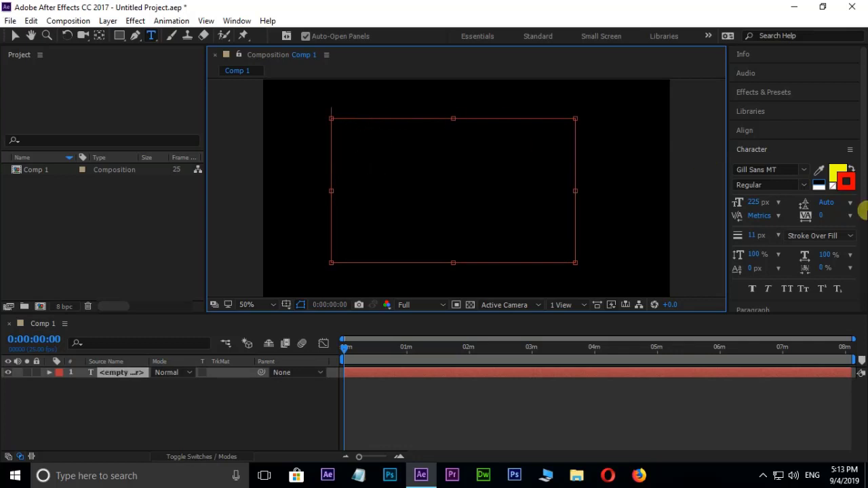
{"action": "left_click", "coordinate": [834, 186]}
{"action": "type", "text": "pr"}
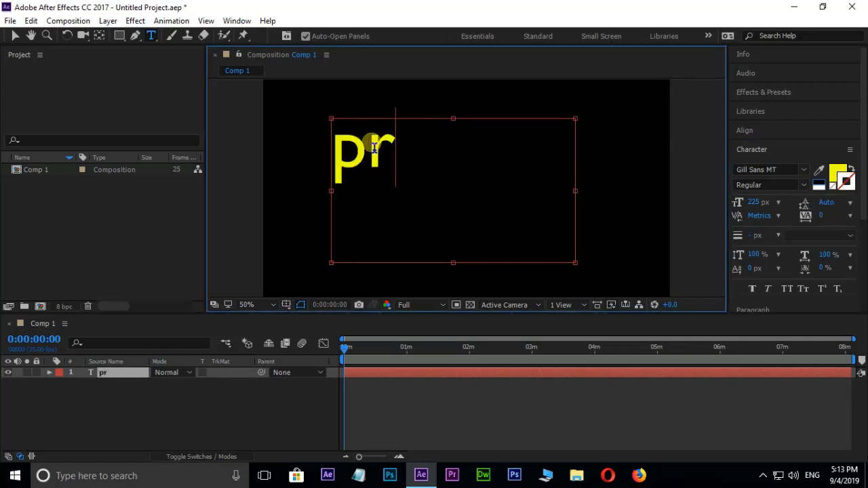
{"action": "type", "text": "ekjkdjkfsdjkfdj"}
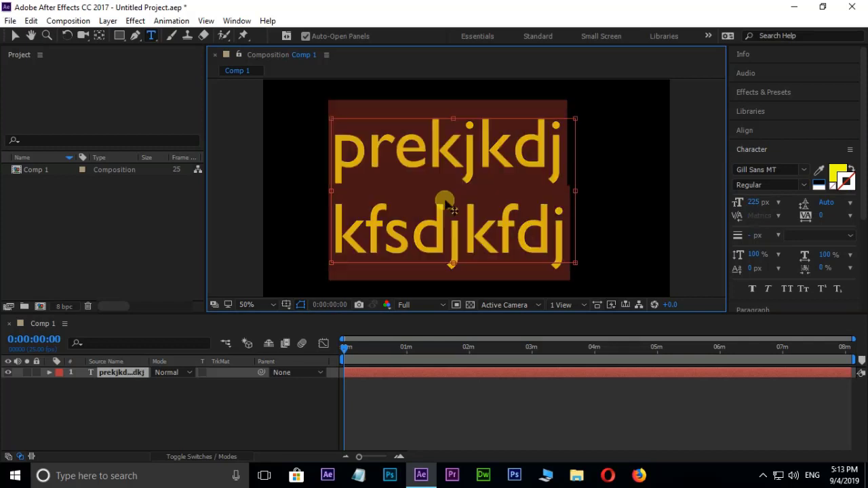
{"action": "left_click_drag", "start_coordinate": [754, 202], "coordinate": [671, 207]}
{"action": "type", "text": "fg"}
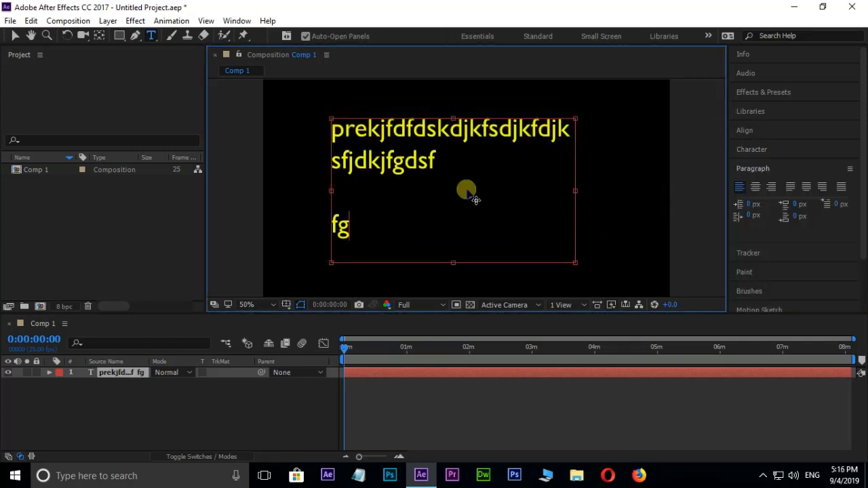
{"action": "type", "text": "flgdfkgl;dfklk"}
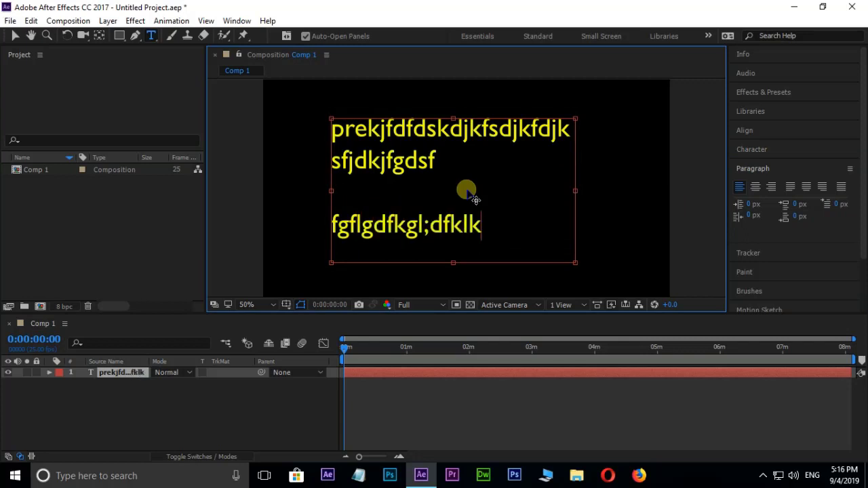
{"action": "type", "text": "flfgfd"}
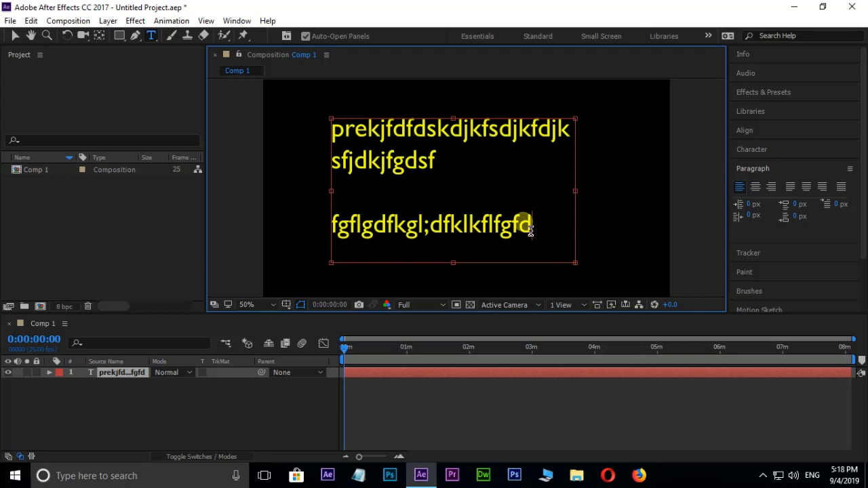
{"action": "type", "text": "d"}
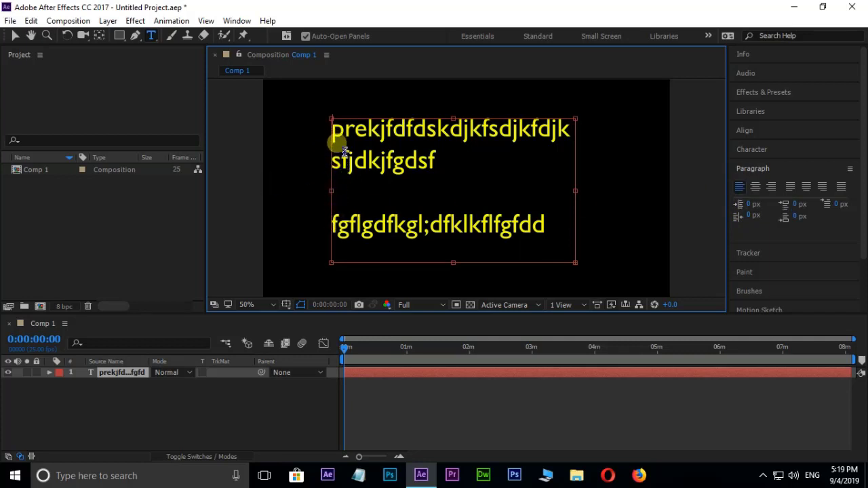
Select all the paragraph text, try Center and Right align, then apply Justify All
{"action": "left_click_drag", "start_coordinate": [547, 233], "coordinate": [333, 130]}
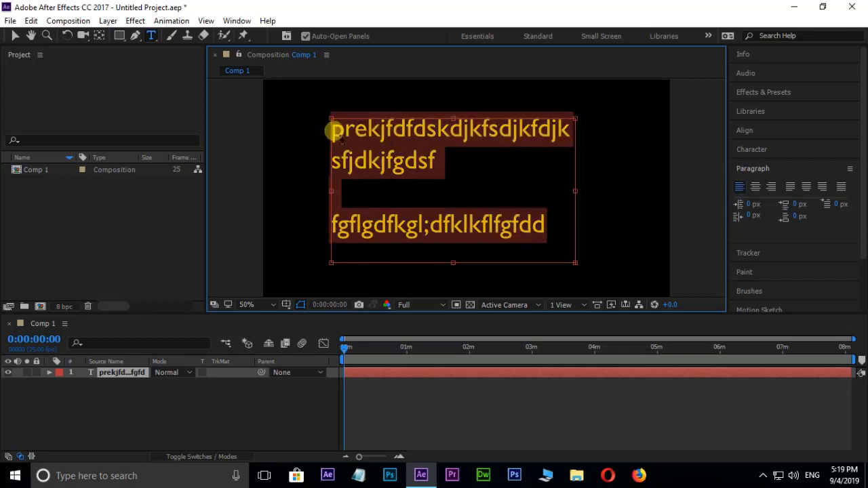
{"action": "left_click", "coordinate": [756, 189]}
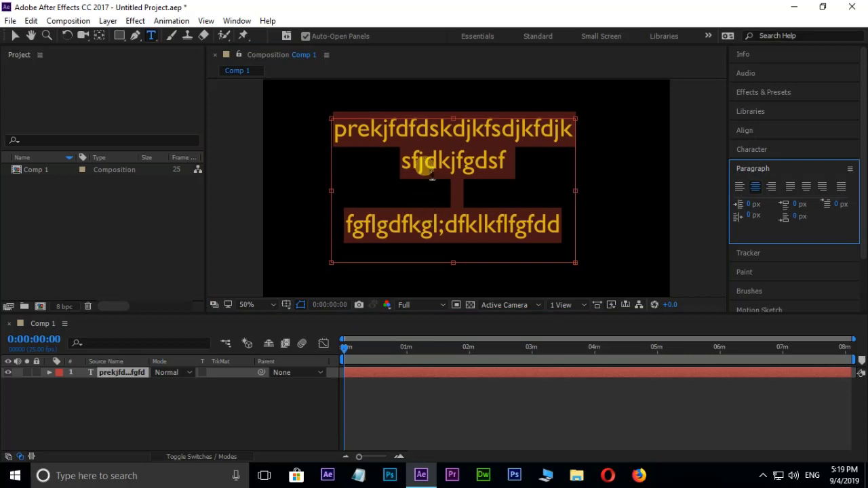
{"action": "left_click", "coordinate": [771, 187]}
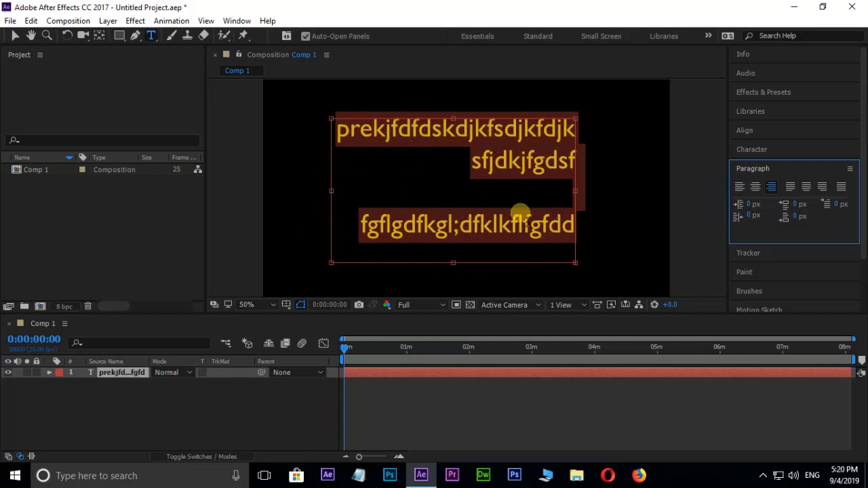
{"action": "left_click", "coordinate": [841, 186]}
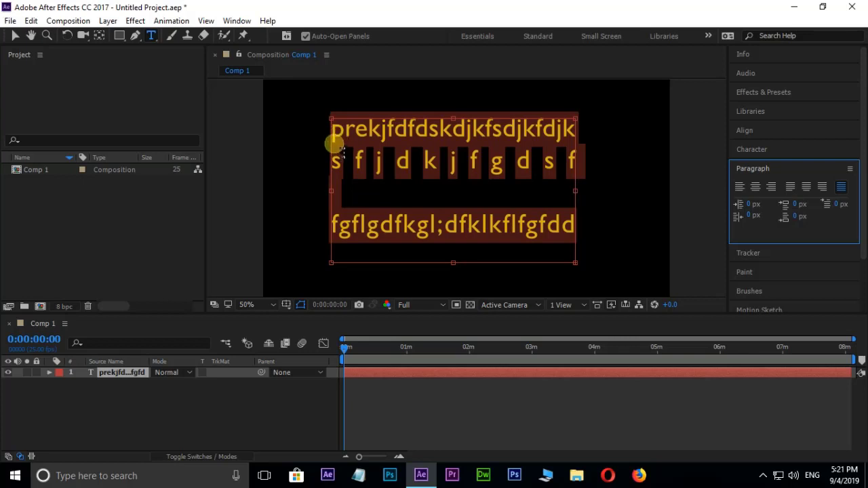
Set the paragraph's left indent to 55 px and its space before to 113 px
{"action": "left_click_drag", "start_coordinate": [755, 203], "coordinate": [792, 203]}
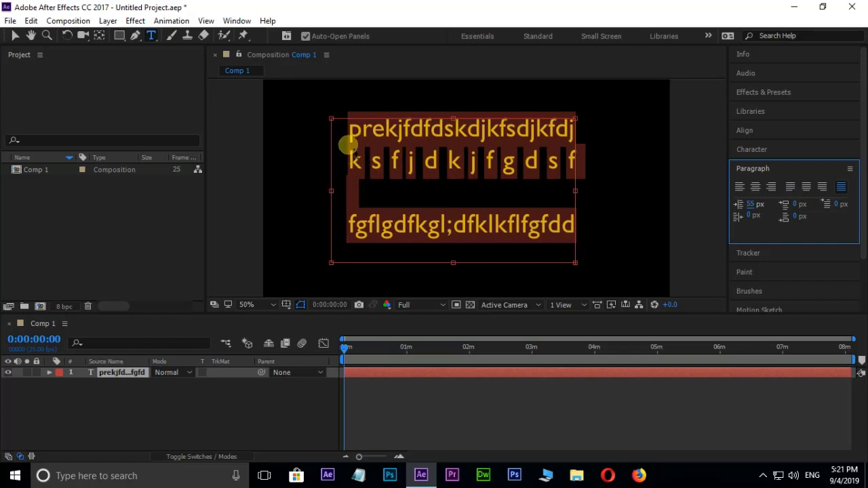
{"action": "left_click_drag", "start_coordinate": [752, 217], "coordinate": [823, 215]}
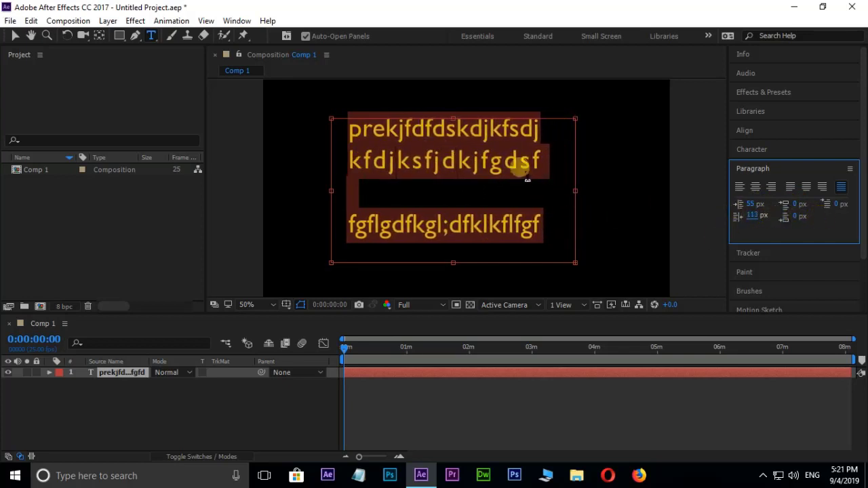
{"action": "left_click", "coordinate": [549, 200]}
Retype the last letter of line 2 as 'ff', splitting off the last line
{"action": "key", "text": "BackSpace"}
{"action": "type", "text": "ff"}
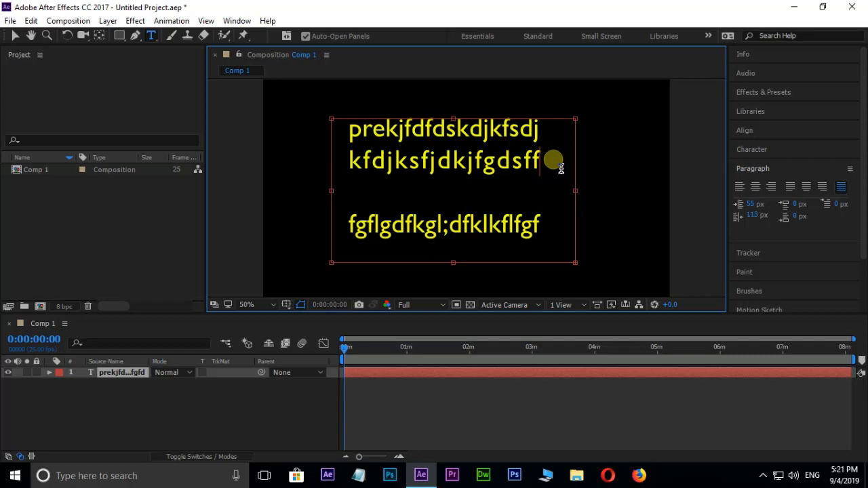
{"action": "key", "text": "Down"}
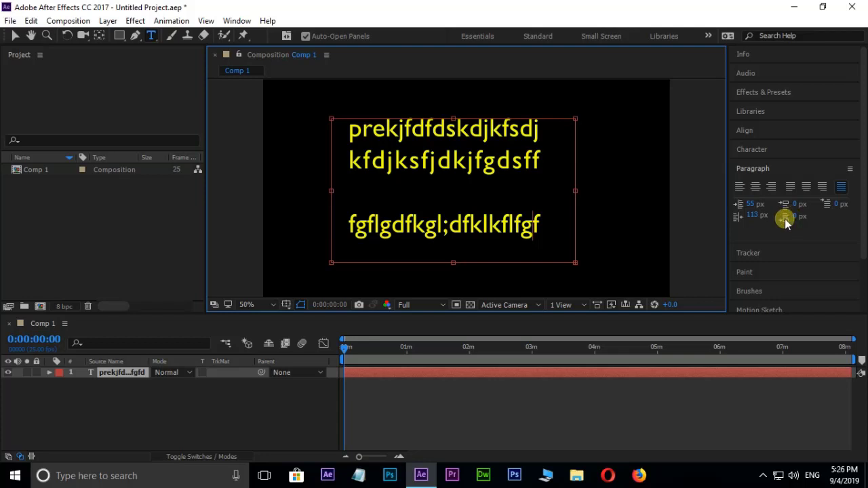
Try a 40 px first-line indent on line one, cancel it, and exit text editing
{"action": "key", "text": "Up"}
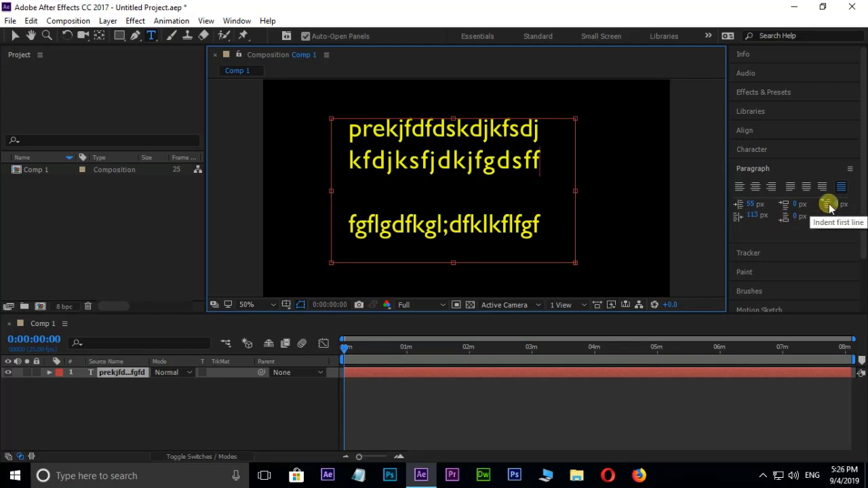
{"action": "mouse_move", "coordinate": [346, 133]}
{"action": "left_mouse_down"}
{"action": "mouse_move", "coordinate": [523, 144]}
{"action": "mouse_move", "coordinate": [556, 126]}
{"action": "left_mouse_up"}
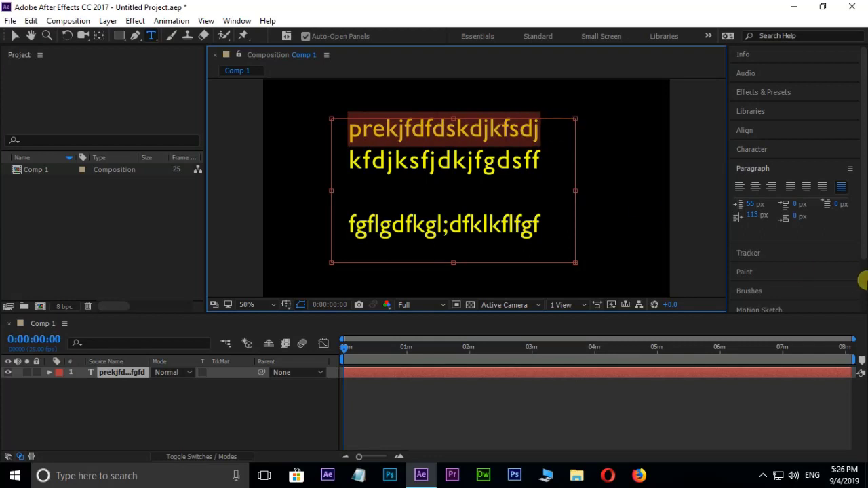
{"action": "mouse_move", "coordinate": [838, 203]}
{"action": "left_mouse_down"}
{"action": "mouse_move", "coordinate": [864, 208]}
{"action": "mouse_move", "coordinate": [784, 204]}
{"action": "left_mouse_up"}
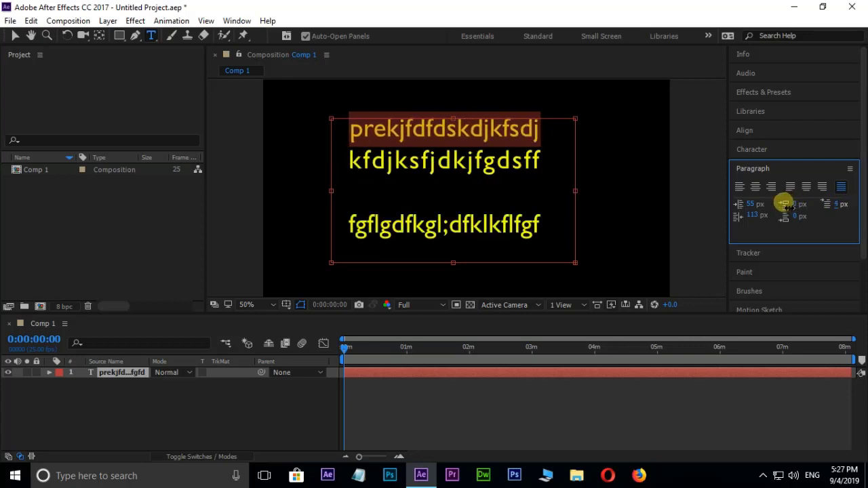
{"action": "left_click", "coordinate": [839, 207]}
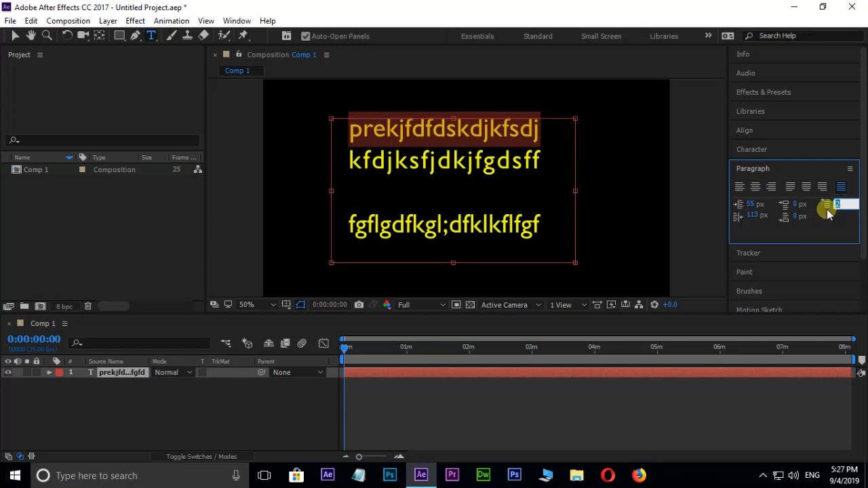
{"action": "type", "text": "0"}
{"action": "key", "text": "Escape"}
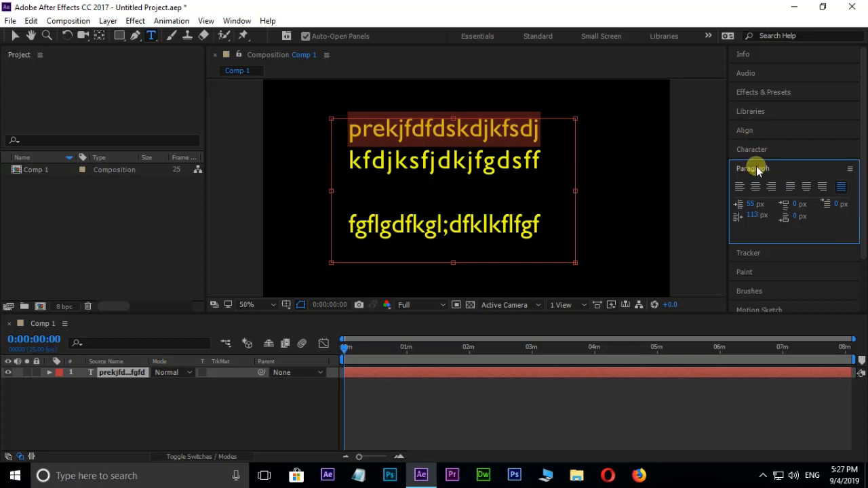
{"action": "key", "text": "Escape"}
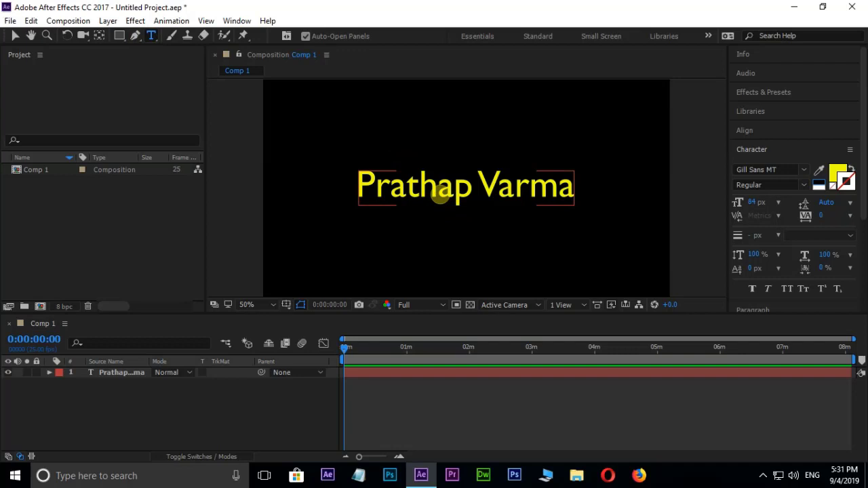
{"action": "left_click", "coordinate": [15, 35]}
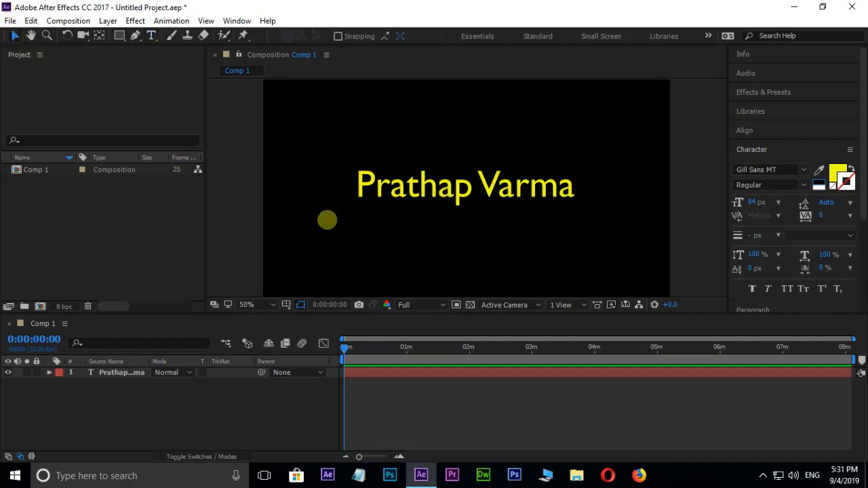
{"action": "left_click", "coordinate": [430, 192]}
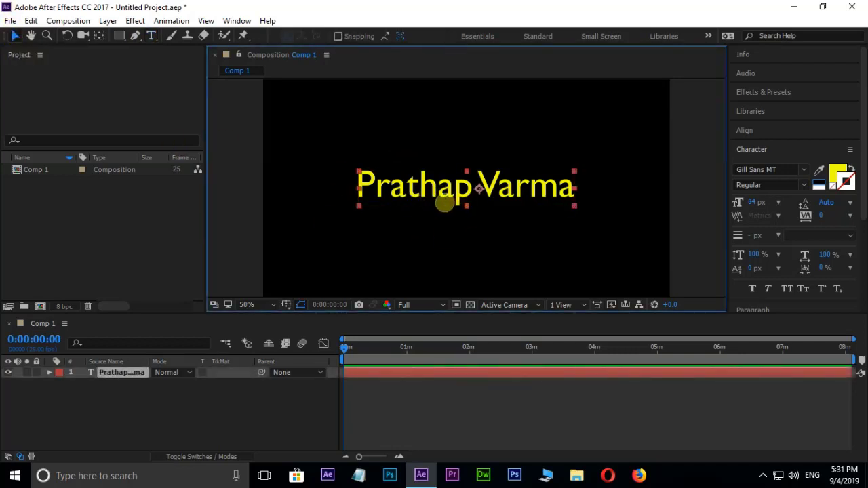
{"action": "key", "text": "F2"}
{"action": "left_click", "coordinate": [151, 35]}
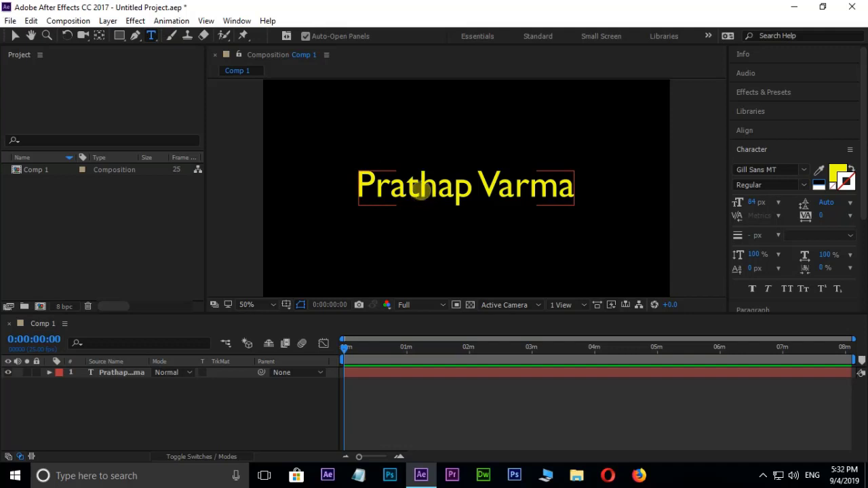
{"action": "left_click", "coordinate": [419, 185]}
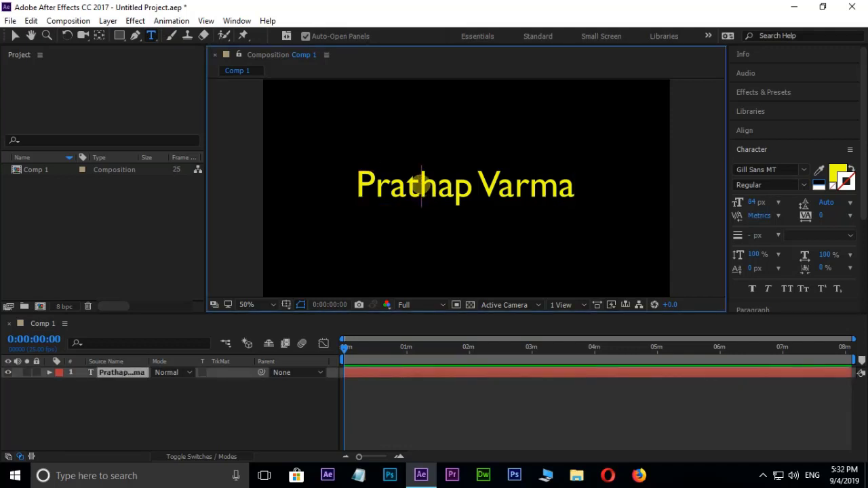
{"action": "key", "text": "Escape"}
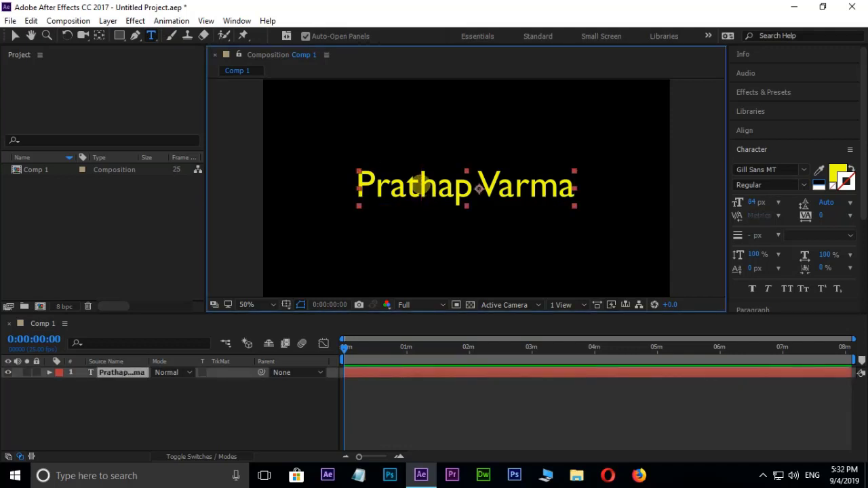
{"action": "double_click", "coordinate": [558, 207]}
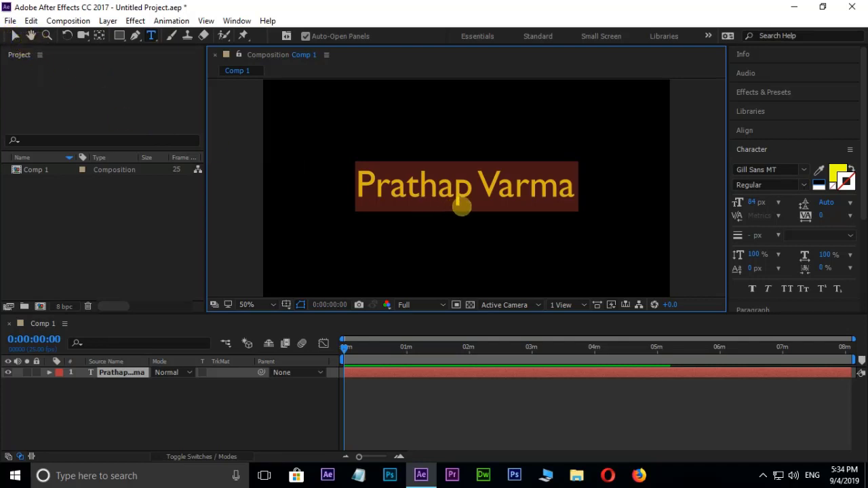
{"action": "mouse_move", "coordinate": [461, 207]}
{"action": "left_mouse_down"}
{"action": "mouse_move", "coordinate": [389, 184]}
{"action": "mouse_move", "coordinate": [555, 117]}
{"action": "mouse_move", "coordinate": [494, 230]}
{"action": "left_mouse_up"}
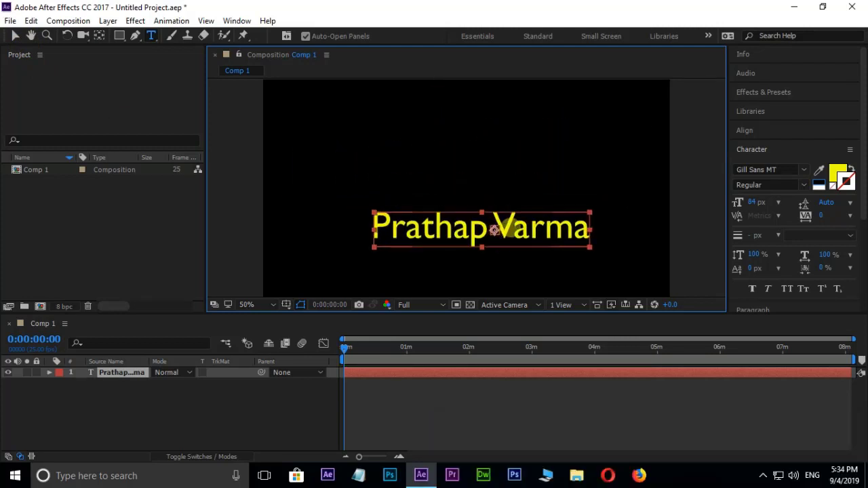
{"action": "left_click", "coordinate": [155, 35]}
{"action": "left_click", "coordinate": [441, 143]}
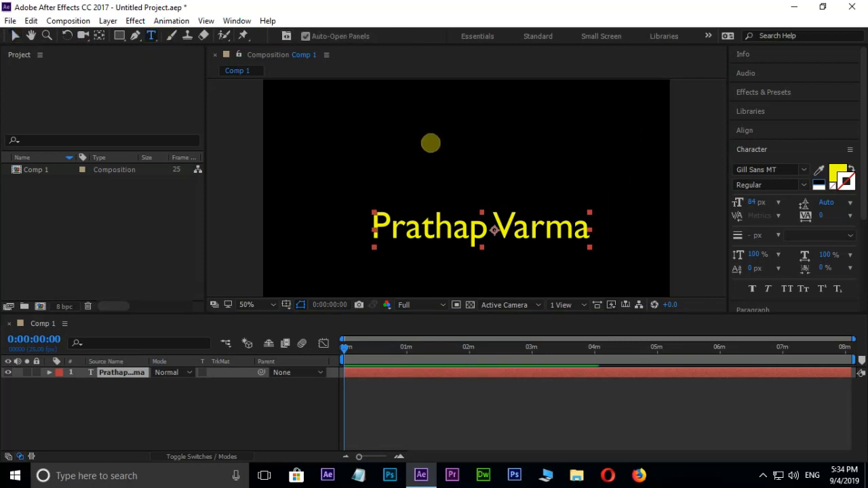
{"action": "type", "text": "pr"}
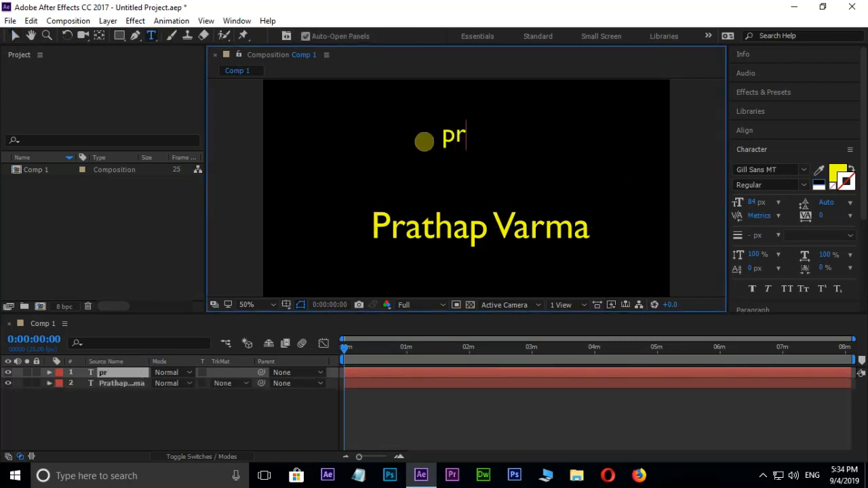
{"action": "type", "text": "atha"}
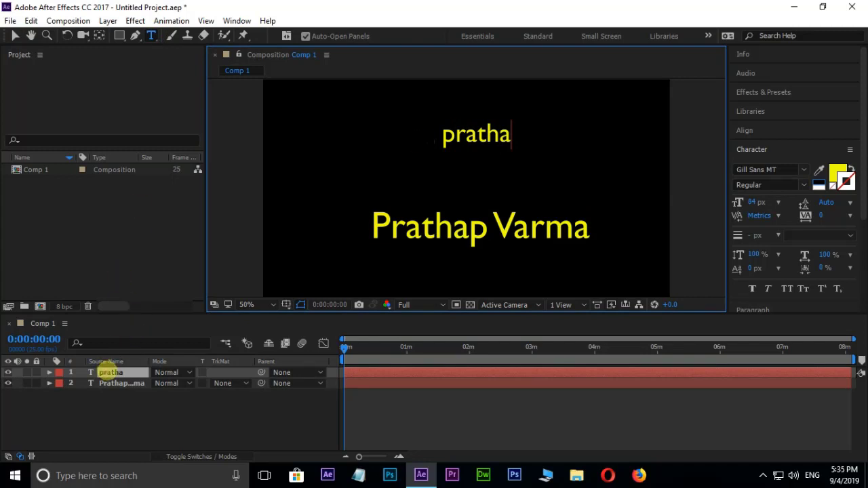
{"action": "left_click", "coordinate": [108, 373]}
{"action": "key", "text": "Delete"}
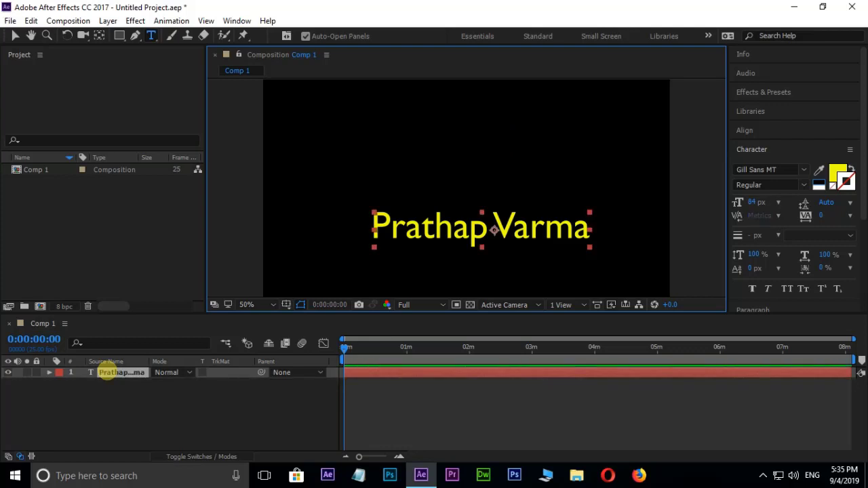
{"action": "key", "text": "v"}
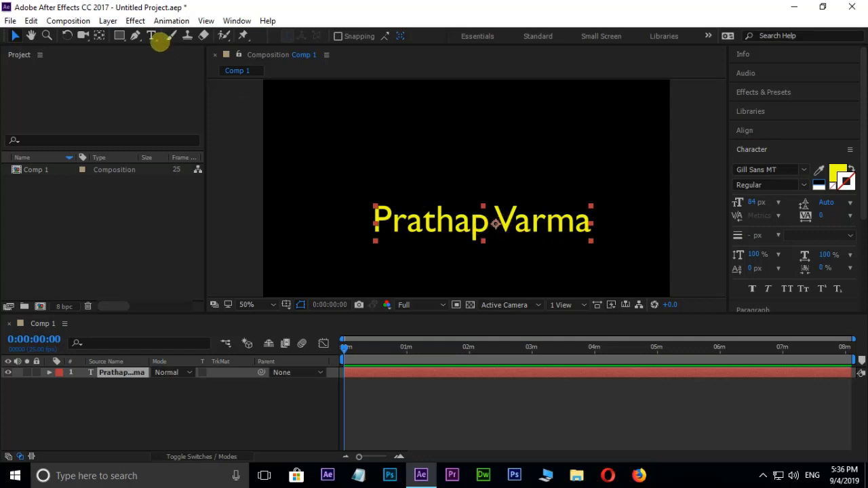
Type 'varma' with the Vertical Type Tool near the top-left, then convert it to horizontal
{"action": "left_click_drag", "start_coordinate": [151, 36], "coordinate": [191, 48]}
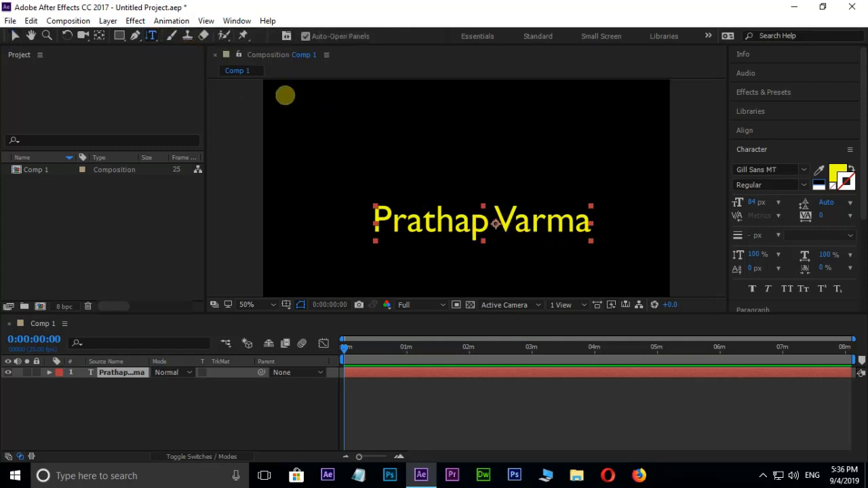
{"action": "left_click", "coordinate": [285, 96]}
{"action": "type", "text": "varma"}
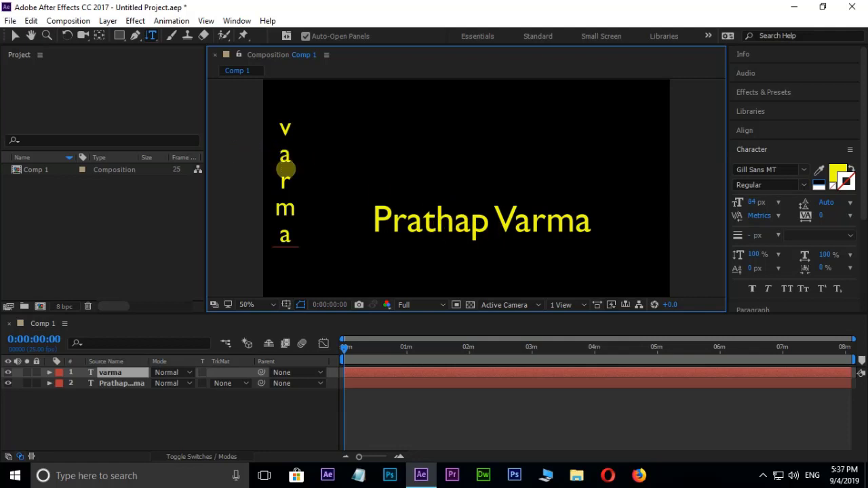
{"action": "key", "text": "Escape"}
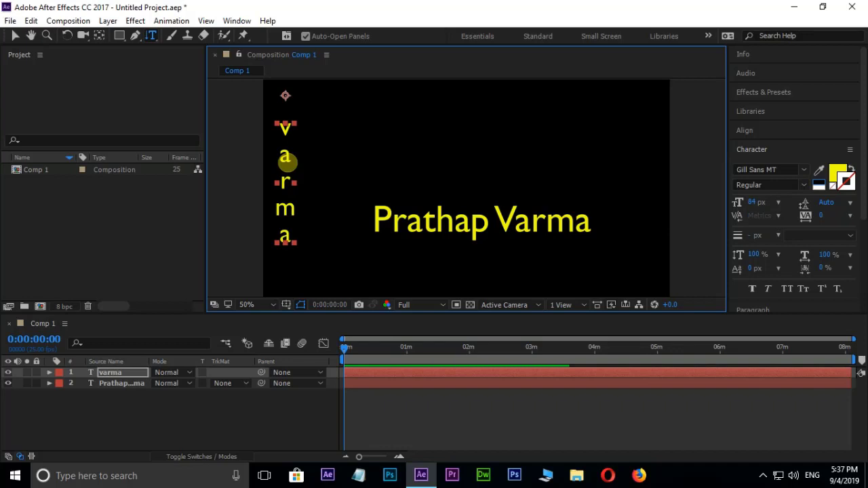
{"action": "right_click", "coordinate": [286, 160]}
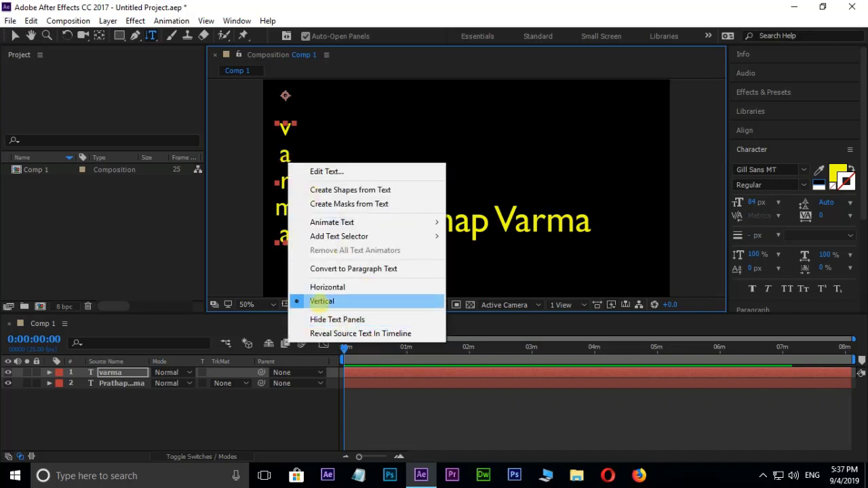
{"action": "left_click", "coordinate": [327, 287]}
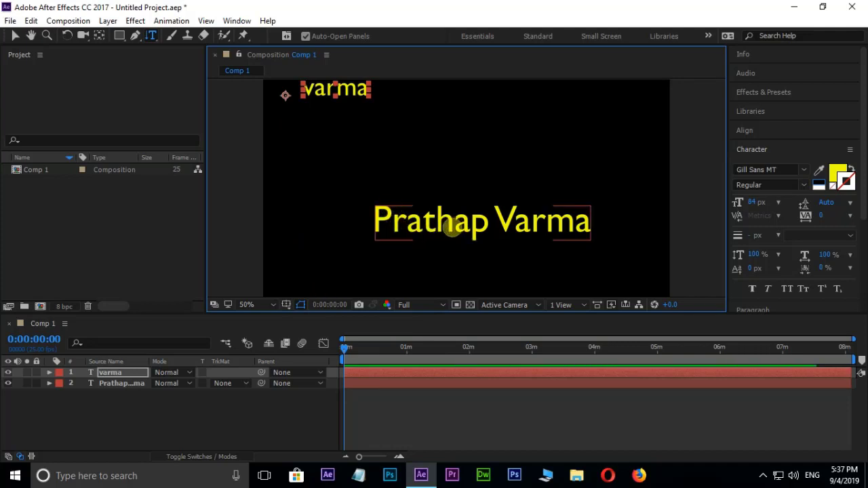
{"action": "left_click", "coordinate": [453, 223]}
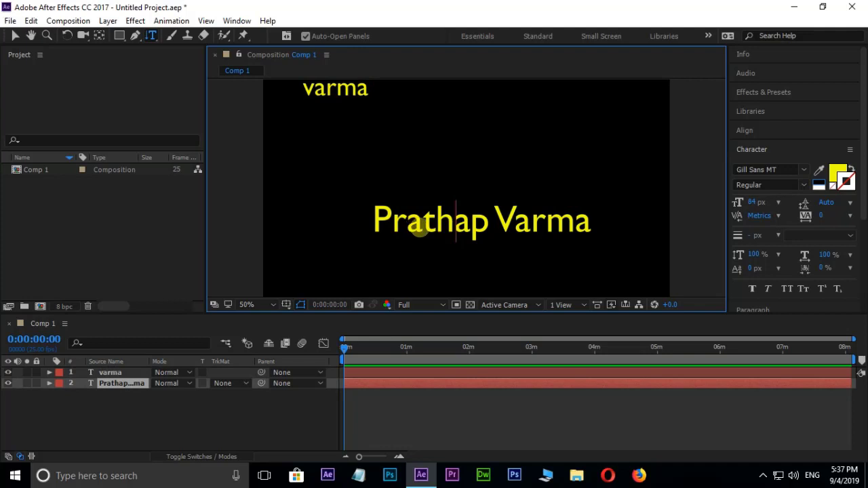
{"action": "key", "text": "Escape"}
{"action": "right_click", "coordinate": [420, 224]}
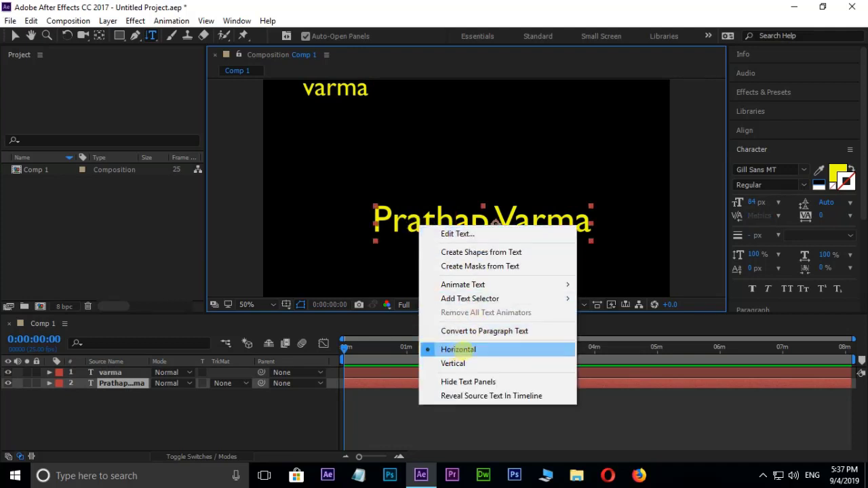
{"action": "left_click", "coordinate": [452, 363]}
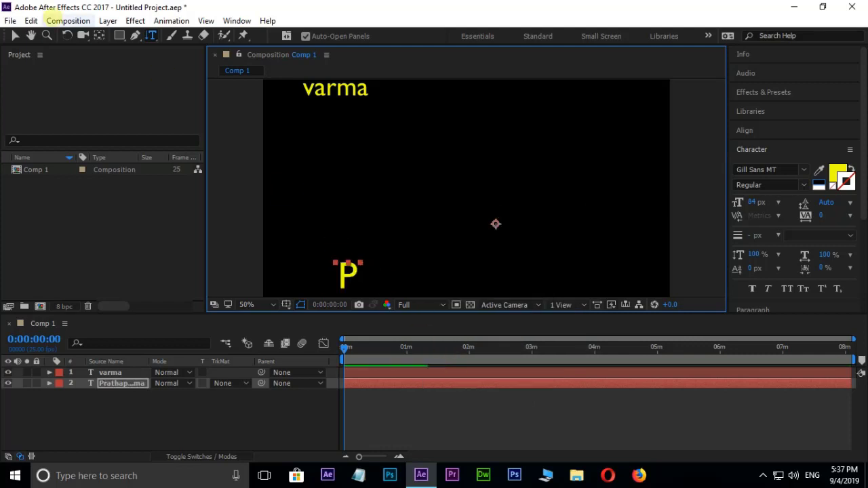
{"action": "left_click", "coordinate": [15, 35]}
{"action": "left_click_drag", "start_coordinate": [345, 271], "coordinate": [287, 91]}
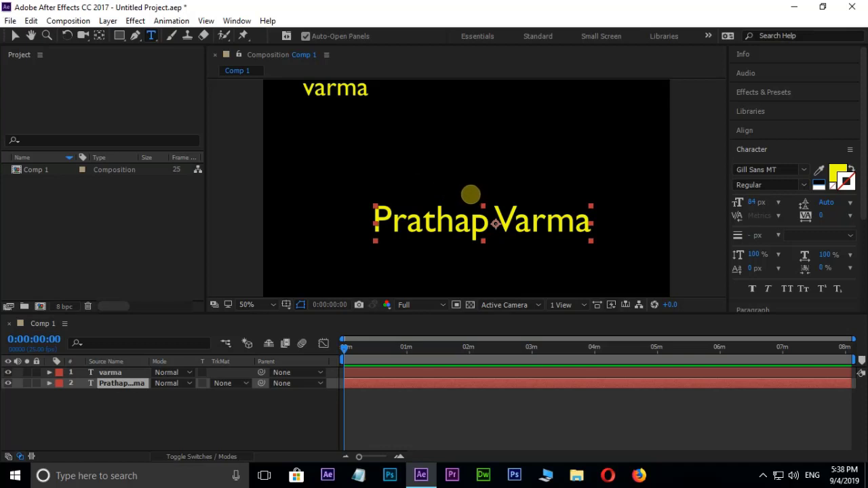
{"action": "right_click", "coordinate": [446, 228]}
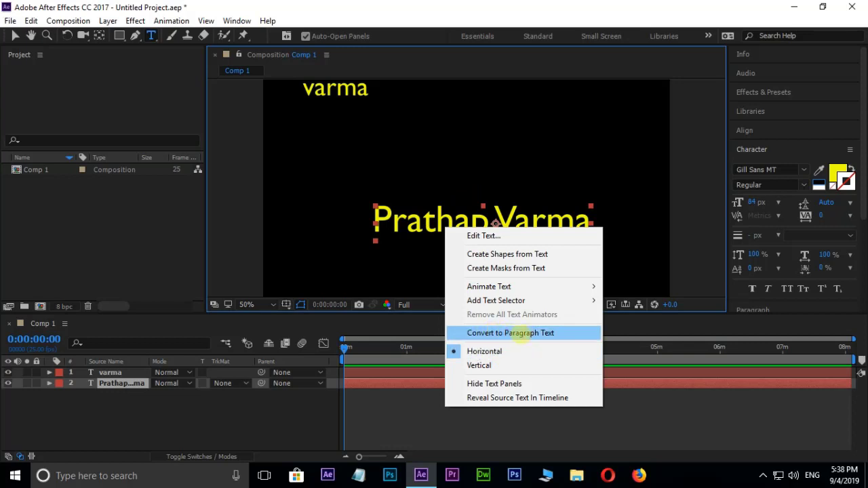
{"action": "left_click", "coordinate": [529, 335]}
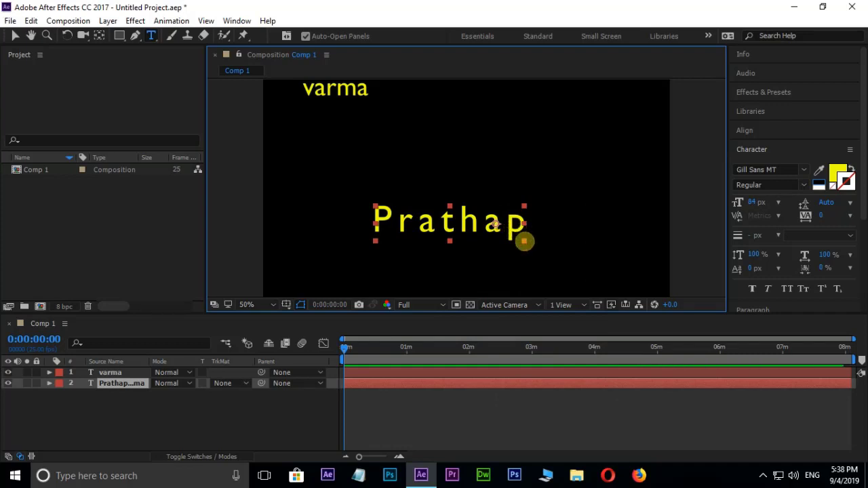
{"action": "left_click", "coordinate": [15, 35]}
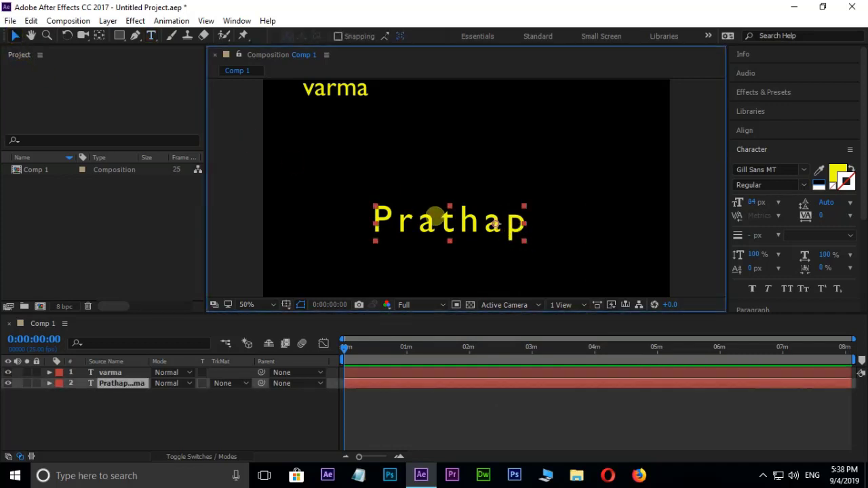
{"action": "left_click_drag", "start_coordinate": [434, 217], "coordinate": [434, 163]}
Type stray letters 'gf' after Prathap, then undo them along with the move
{"action": "left_click", "coordinate": [151, 36]}
{"action": "left_click", "coordinate": [524, 169]}
{"action": "type", "text": "gf"}
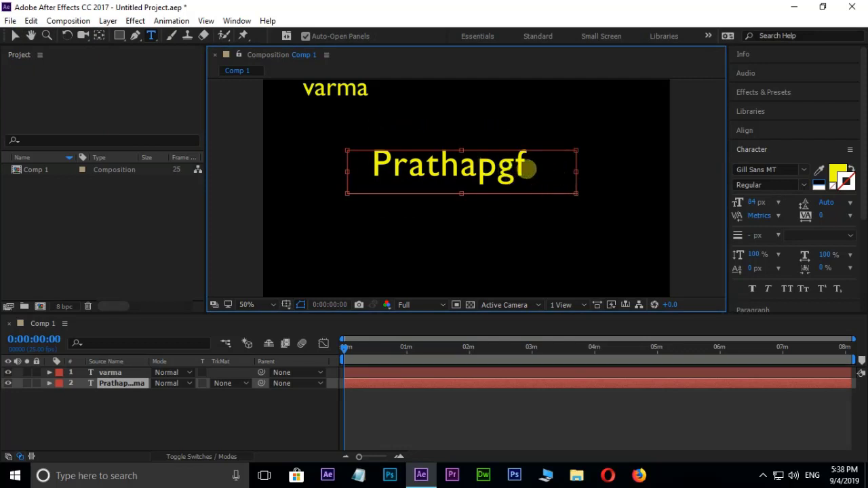
{"action": "key", "text": "ctrl+z"}
{"action": "key", "text": "ctrl+z"}
{"action": "left_click", "coordinate": [15, 36]}
Draw paragraph text 'fgdfgdd', convert it to point text, and append 'fgfdgfgdffgfddf'
{"action": "left_click", "coordinate": [152, 35]}
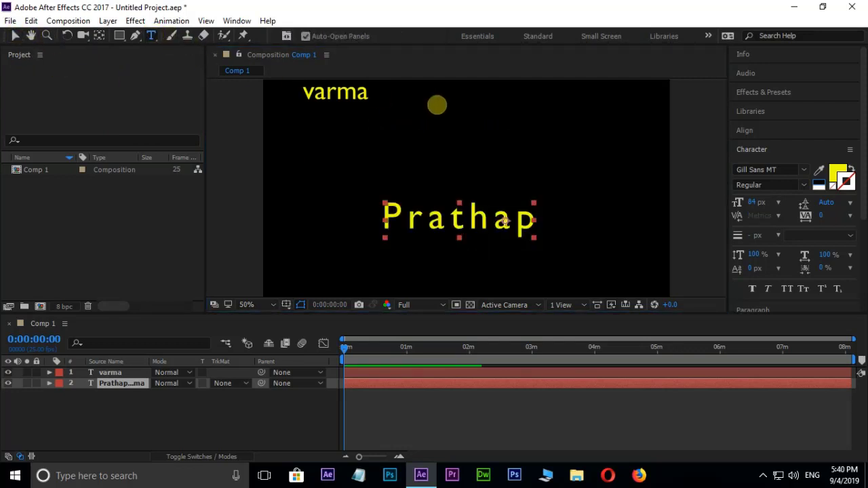
{"action": "left_click_drag", "start_coordinate": [435, 91], "coordinate": [594, 170]}
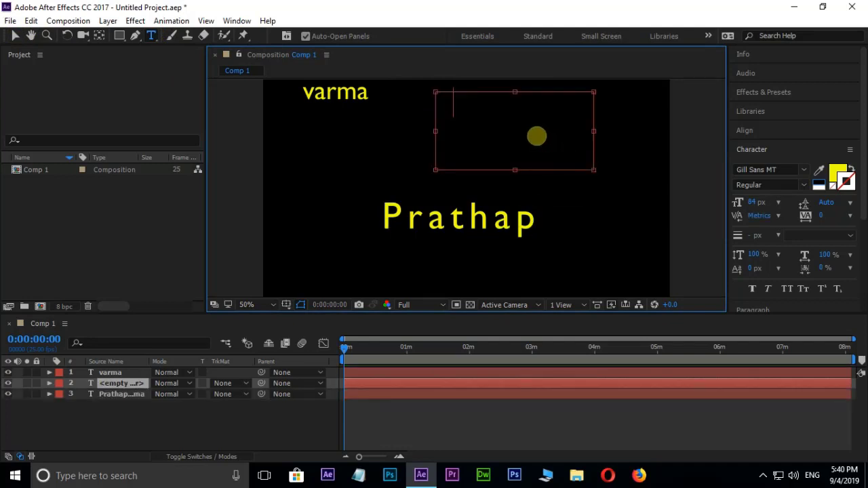
{"action": "type", "text": "fgdfgdd"}
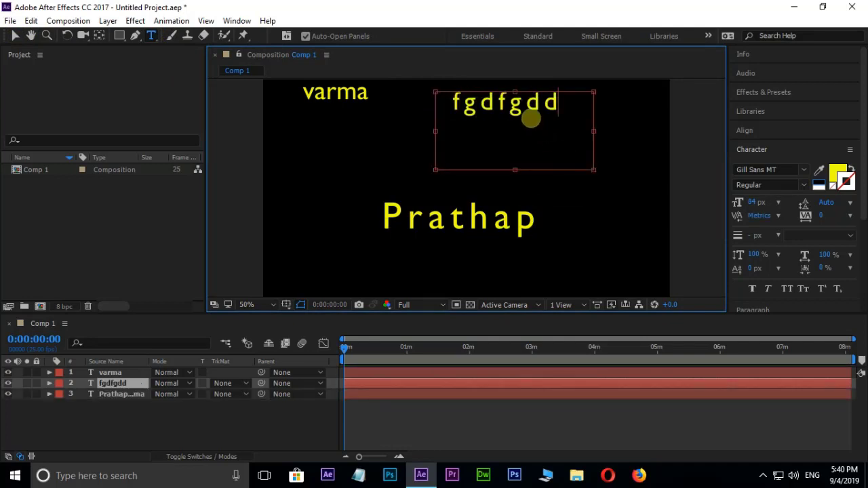
{"action": "key", "text": "Escape"}
{"action": "right_click", "coordinate": [519, 101]}
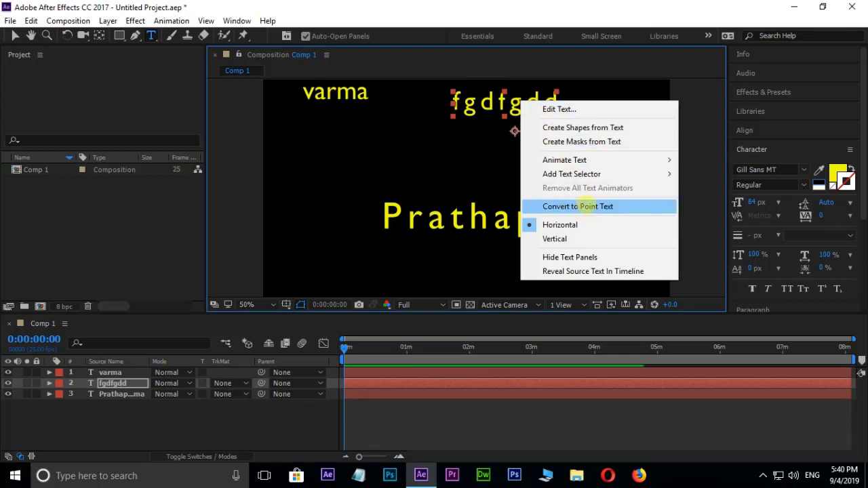
{"action": "left_click", "coordinate": [578, 205]}
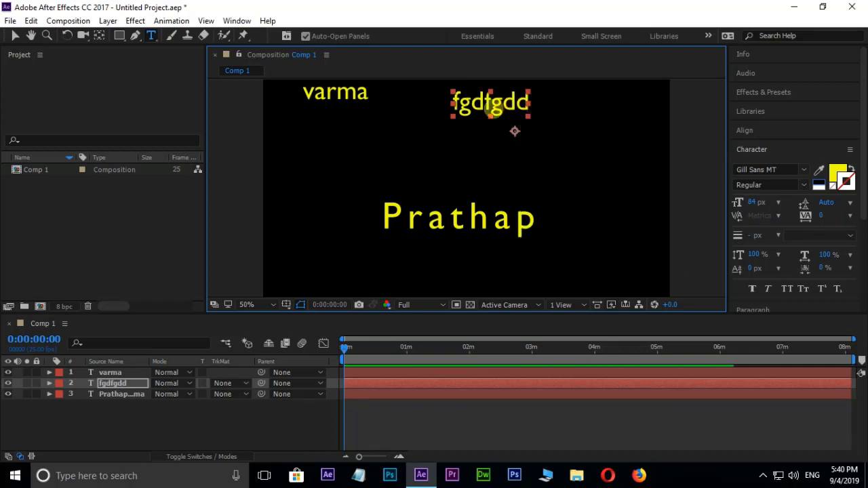
{"action": "type", "text": "fgfd"}
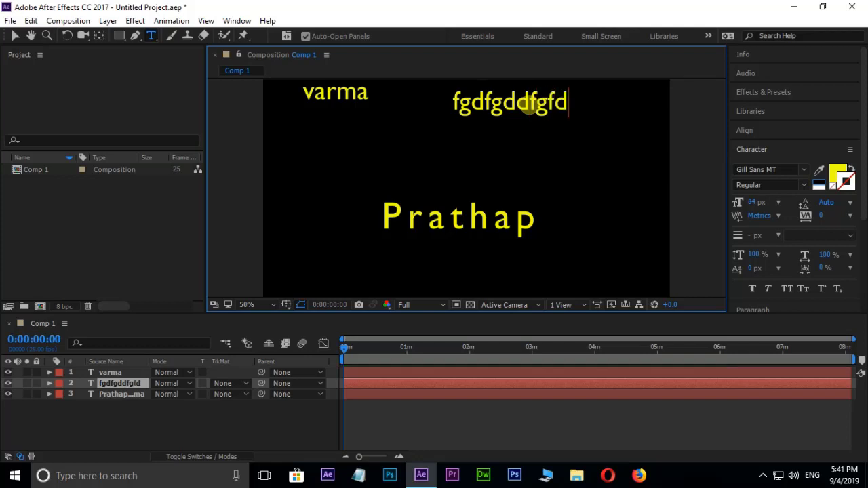
{"action": "type", "text": "gfgdffgfddf"}
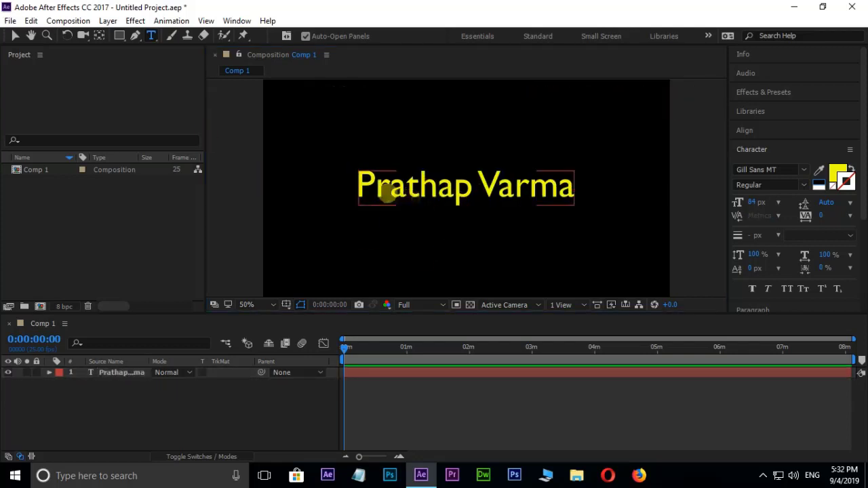
{"action": "left_click_drag", "start_coordinate": [354, 184], "coordinate": [587, 192]}
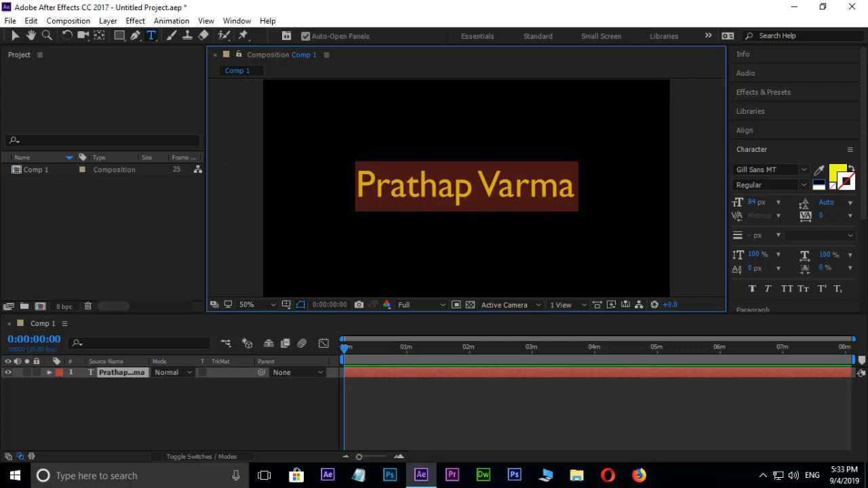
{"action": "left_click", "coordinate": [15, 35]}
{"action": "left_click", "coordinate": [233, 222]}
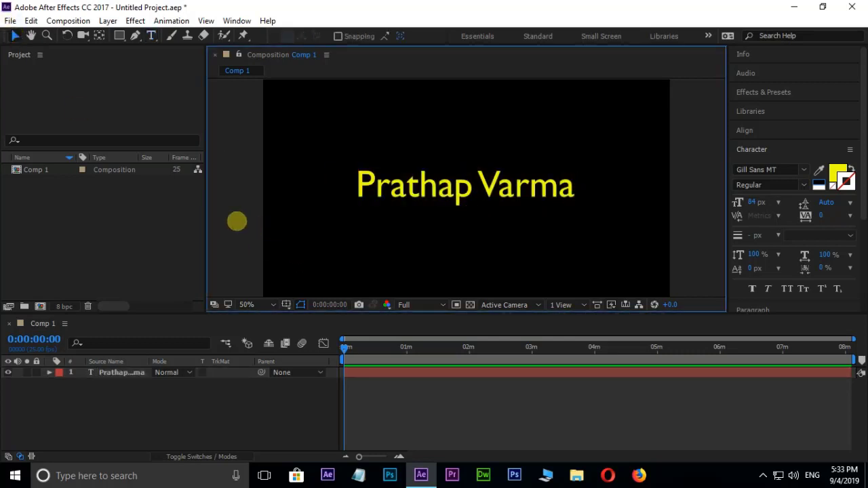
{"action": "left_click", "coordinate": [151, 36]}
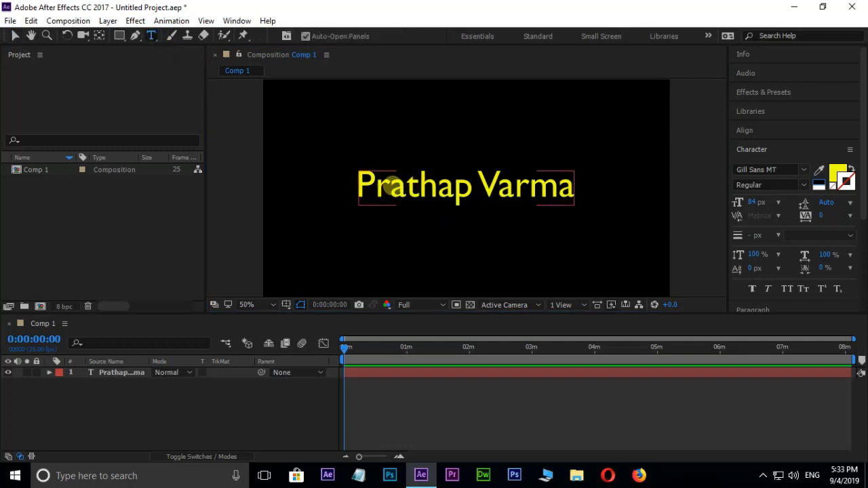
{"action": "left_click", "coordinate": [388, 187]}
{"action": "double_click", "coordinate": [388, 187]}
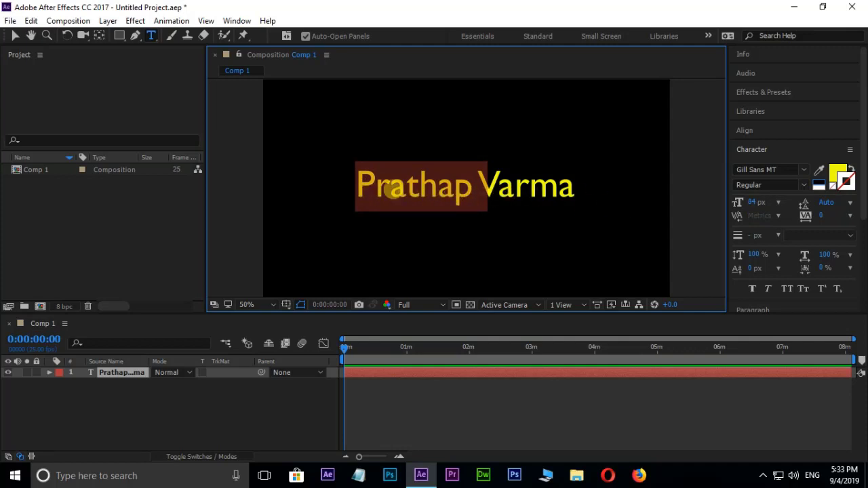
{"action": "key", "text": "ctrl+a"}
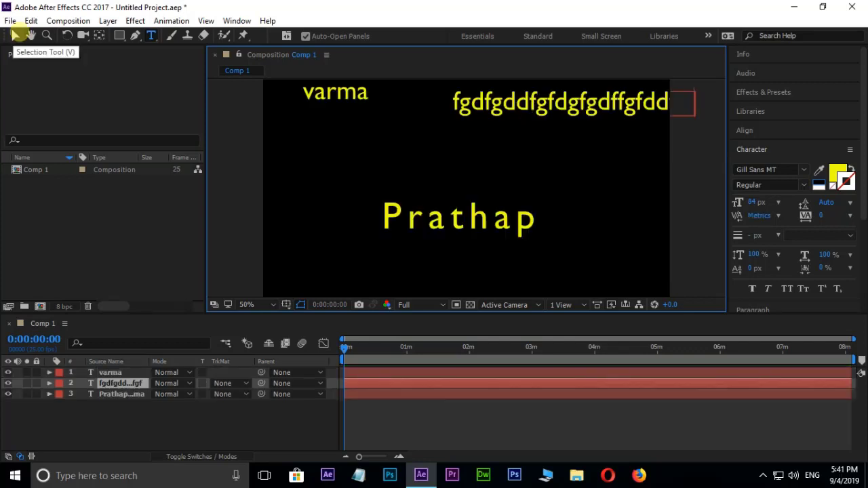
Select the text layers and expand the Prathap Varma layer to its Source Text property
{"action": "left_click", "coordinate": [15, 35]}
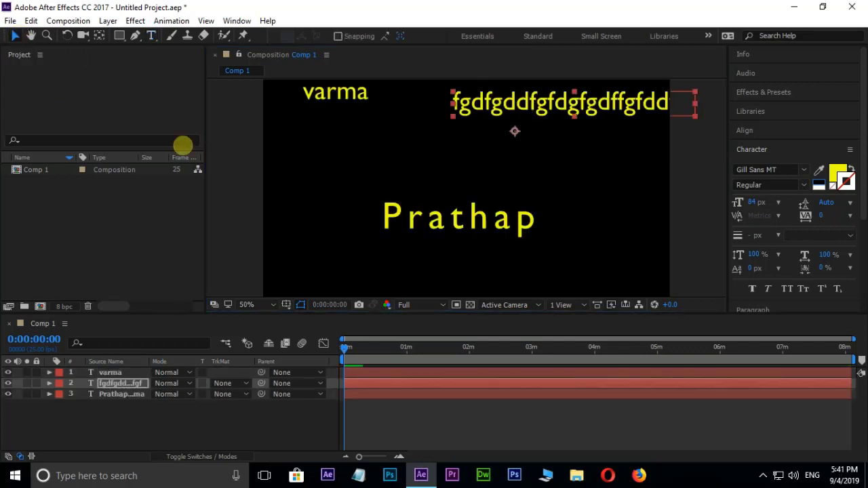
{"action": "left_click", "coordinate": [290, 70]}
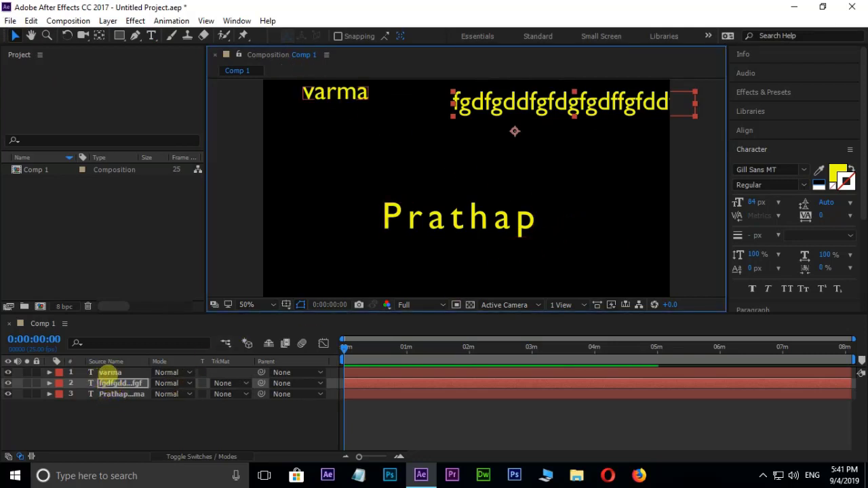
{"action": "left_click_drag", "start_coordinate": [170, 427], "coordinate": [90, 382]}
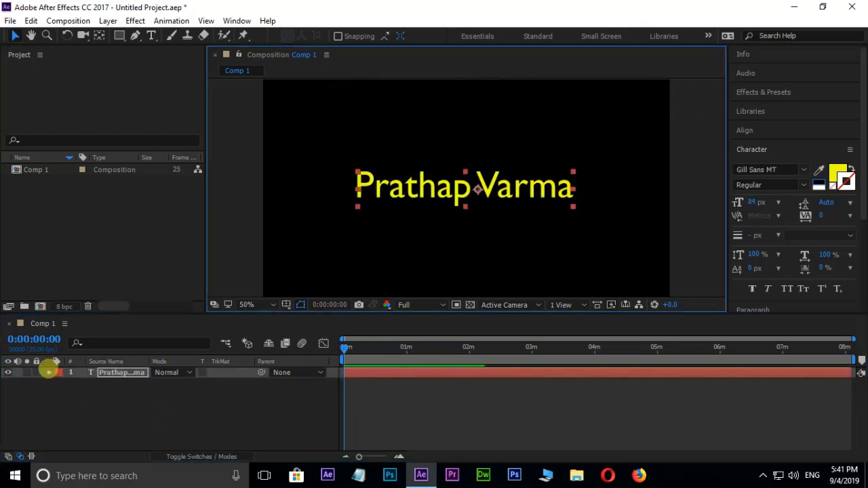
{"action": "left_click", "coordinate": [49, 372]}
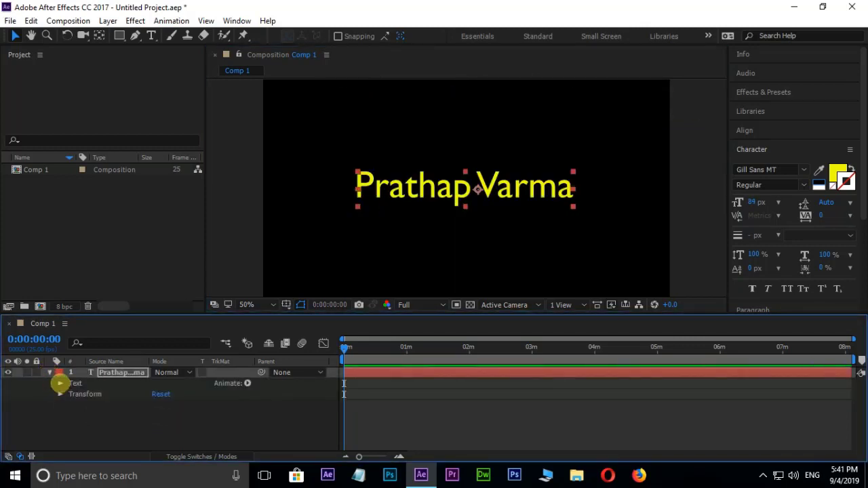
{"action": "left_click", "coordinate": [60, 383]}
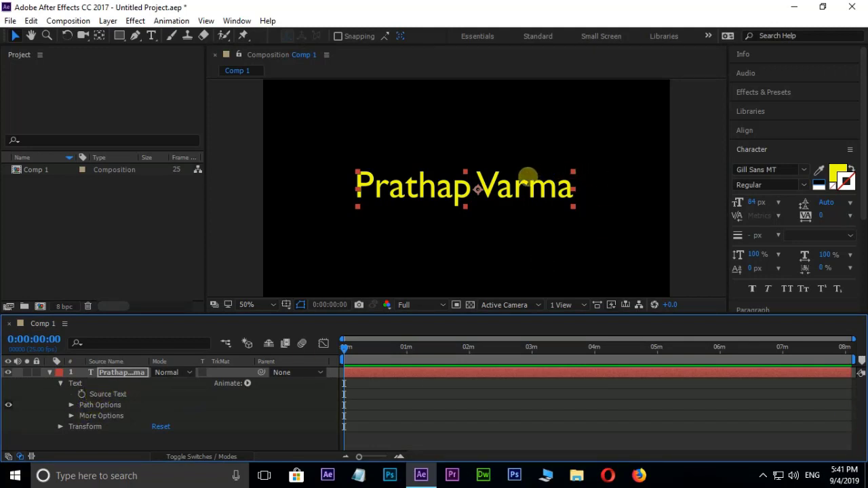
Enlarge the name text to 131 px and nudge it slightly left
{"action": "left_click", "coordinate": [752, 202]}
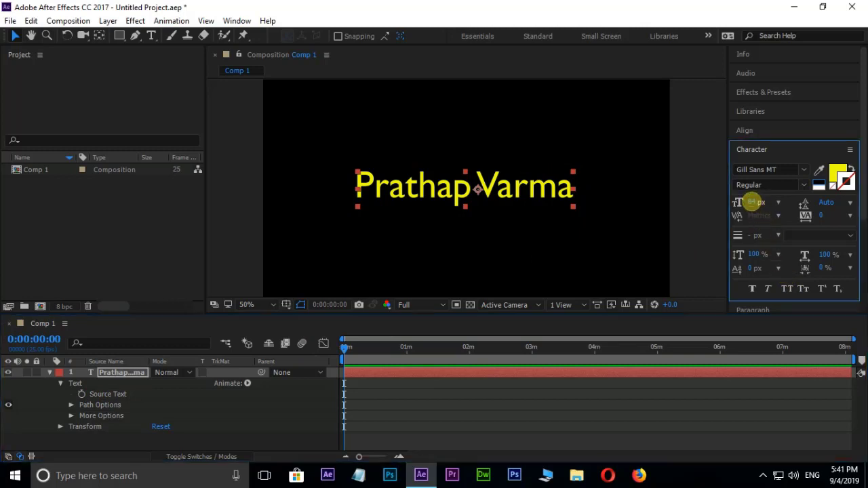
{"action": "left_click_drag", "start_coordinate": [752, 202], "coordinate": [768, 199]}
{"action": "left_click", "coordinate": [554, 183]}
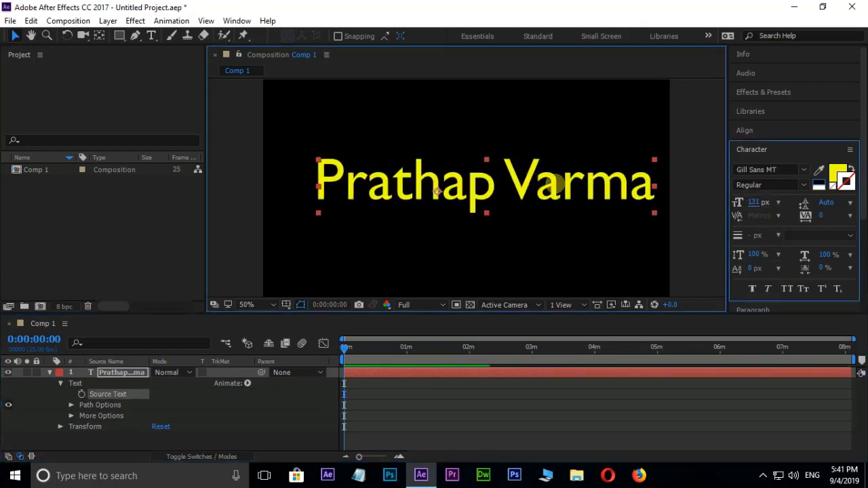
{"action": "left_click_drag", "start_coordinate": [554, 183], "coordinate": [537, 184]}
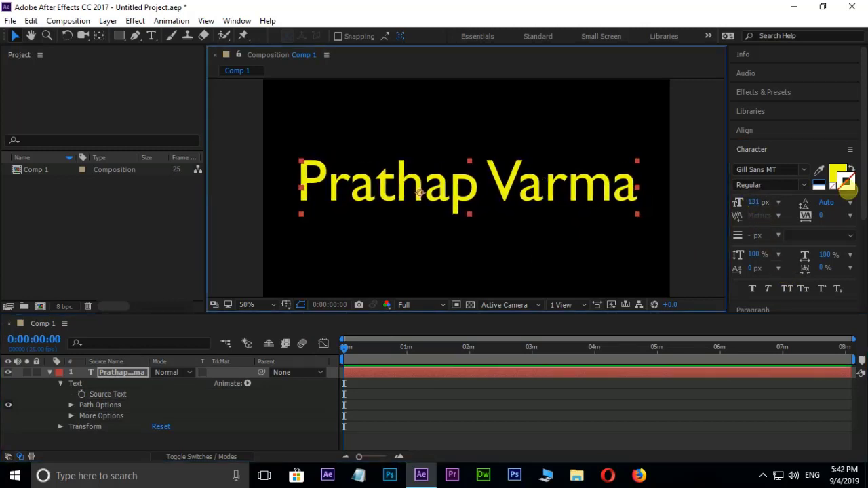
Give the name a red FF0000 stroke 4 px wide and remove its yellow fill
{"action": "left_click", "coordinate": [844, 179]}
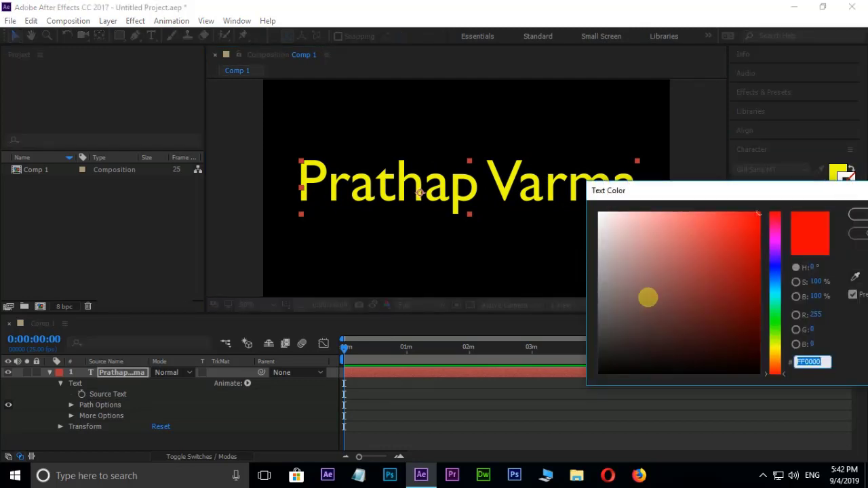
{"action": "left_click", "coordinate": [856, 214]}
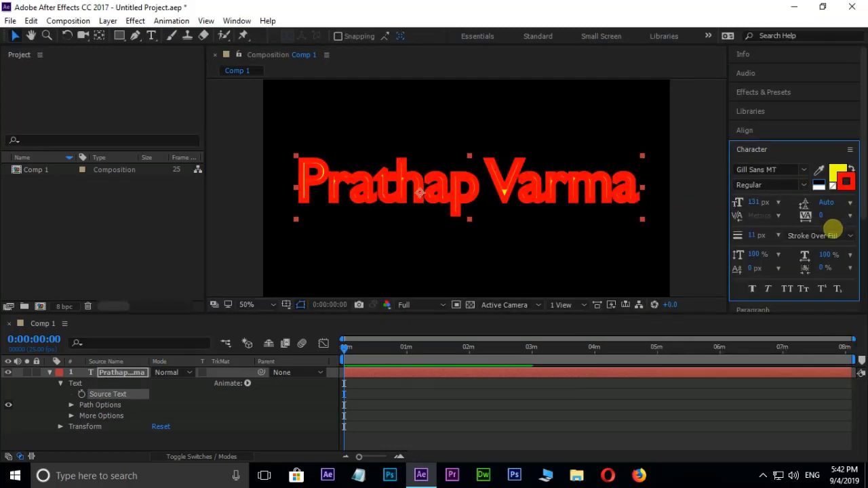
{"action": "left_click_drag", "start_coordinate": [755, 236], "coordinate": [736, 235]}
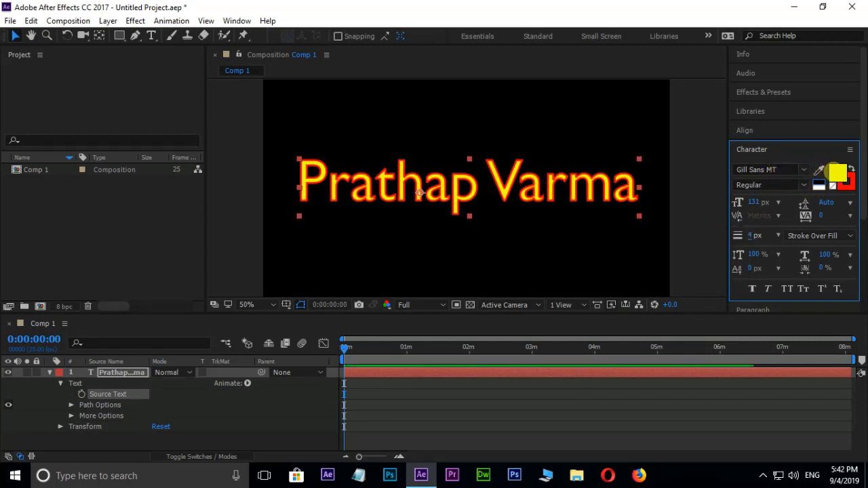
{"action": "left_click", "coordinate": [833, 185]}
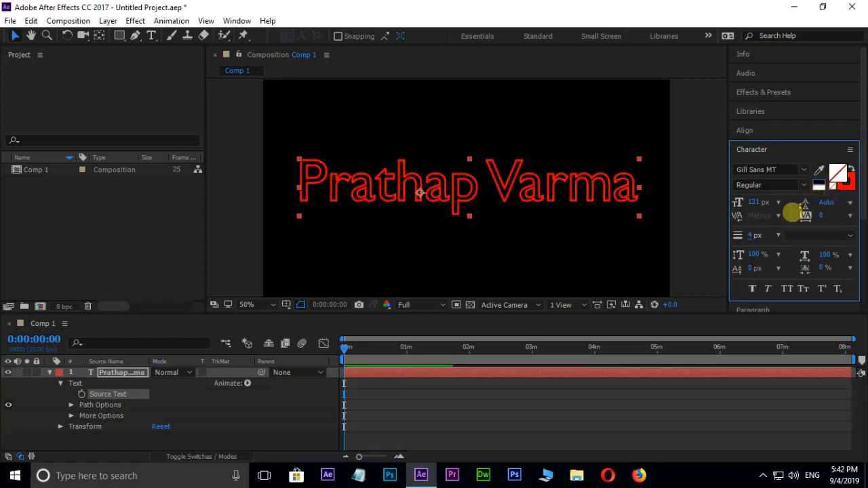
{"action": "left_click_drag", "start_coordinate": [346, 349], "coordinate": [332, 356]}
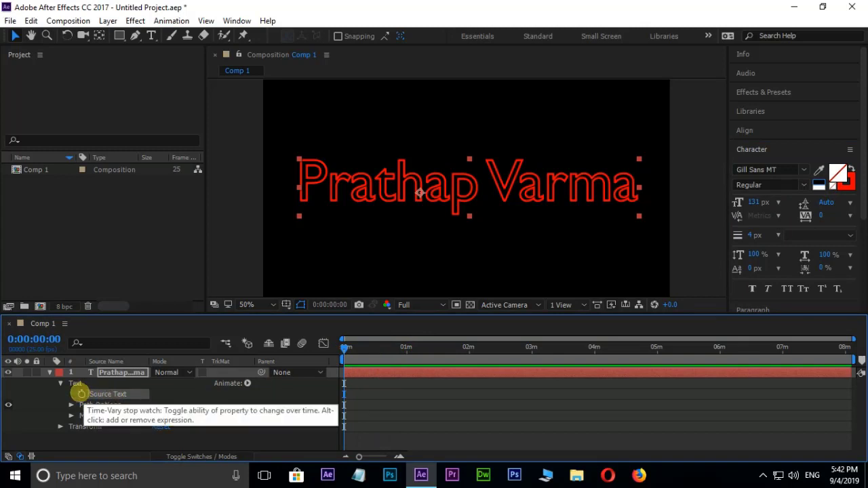
Start Source Text keyframing and at 0:00:01:20 set the text colour to light blue 00DEFF
{"action": "left_click", "coordinate": [81, 394]}
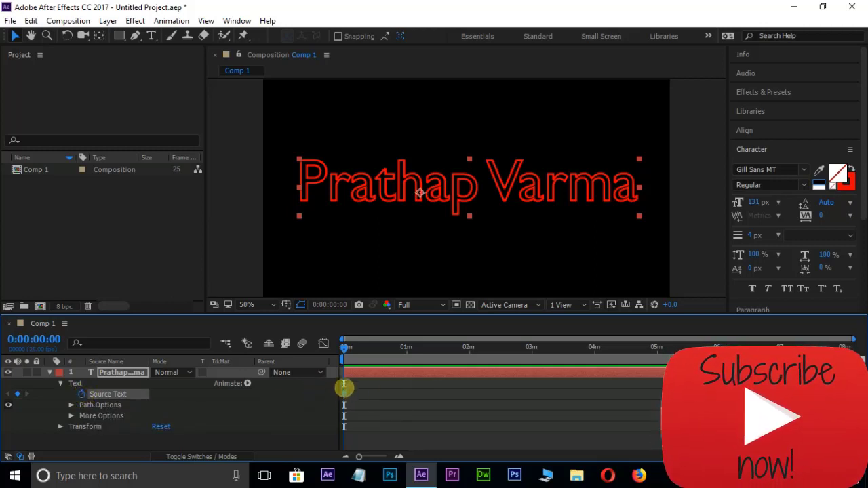
{"action": "left_click_drag", "start_coordinate": [359, 456], "coordinate": [376, 456]}
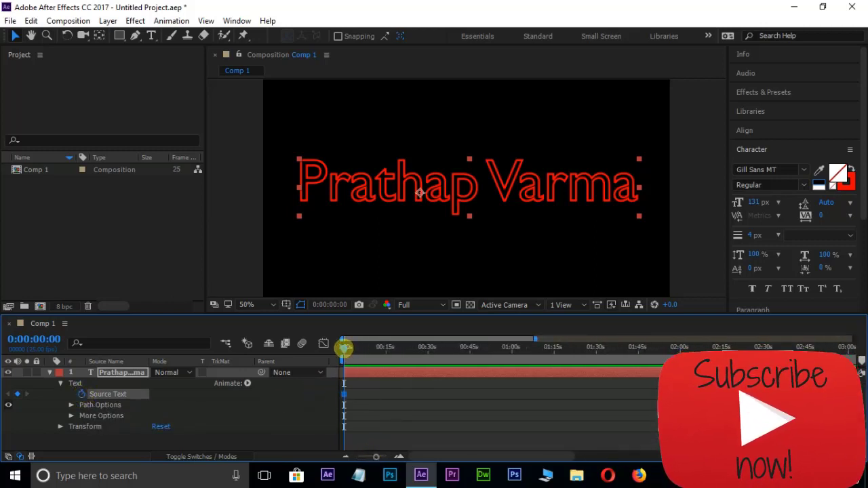
{"action": "left_click_drag", "start_coordinate": [344, 348], "coordinate": [347, 348]}
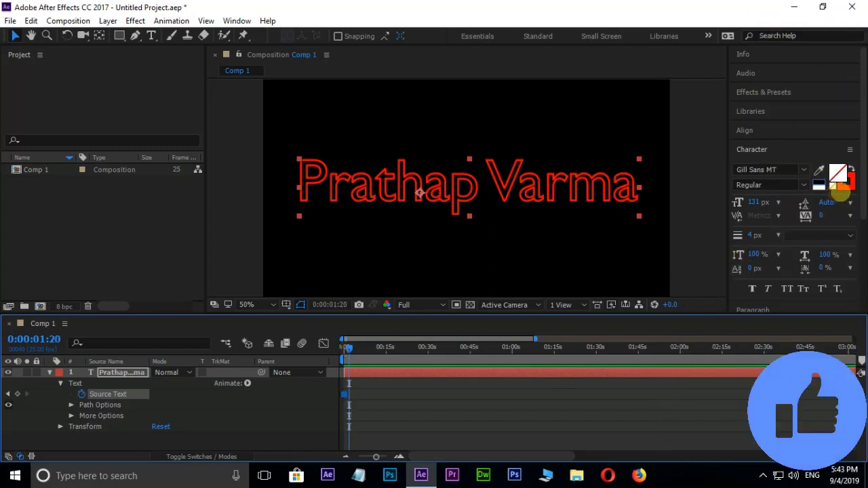
{"action": "left_click", "coordinate": [847, 180]}
{"action": "left_click", "coordinate": [775, 293]}
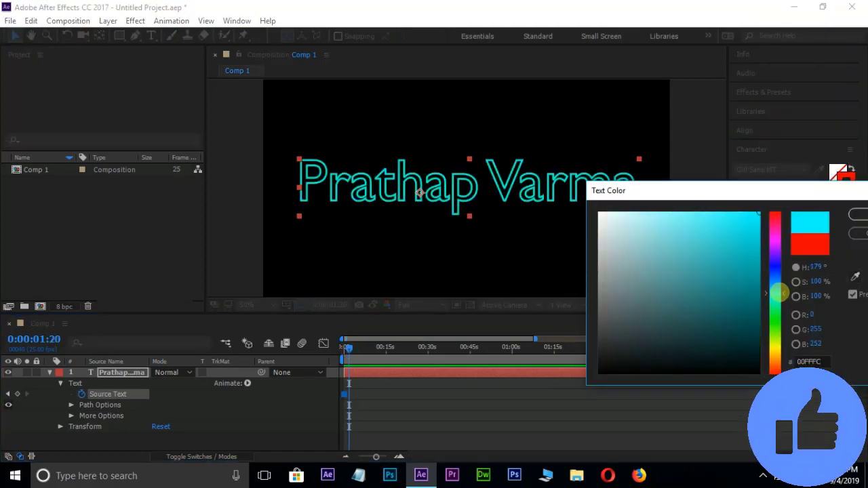
{"action": "left_click_drag", "start_coordinate": [778, 293], "coordinate": [778, 289]}
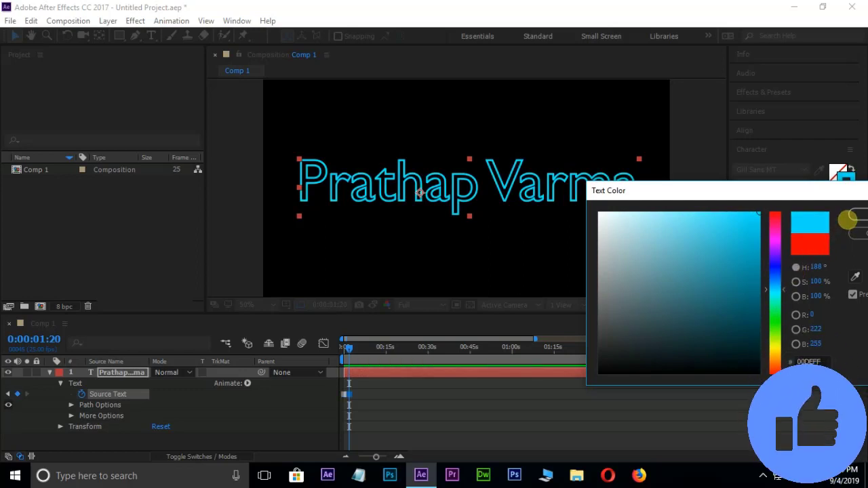
{"action": "left_click", "coordinate": [850, 217]}
At 0:00:03:04, change the text colour to magenta
{"action": "left_click", "coordinate": [356, 348]}
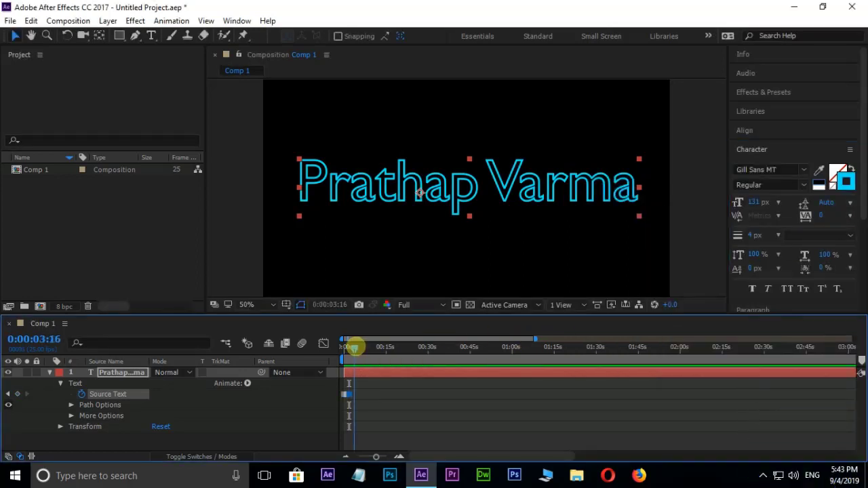
{"action": "left_click_drag", "start_coordinate": [356, 347], "coordinate": [353, 347]}
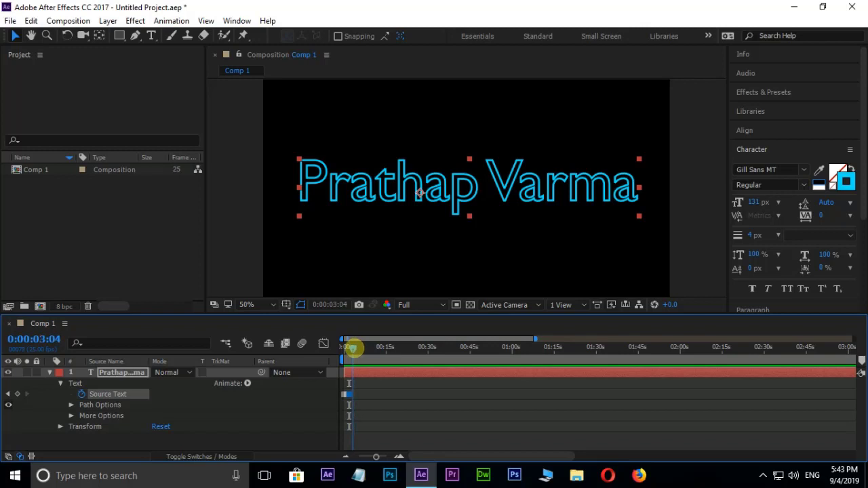
{"action": "left_click", "coordinate": [846, 182]}
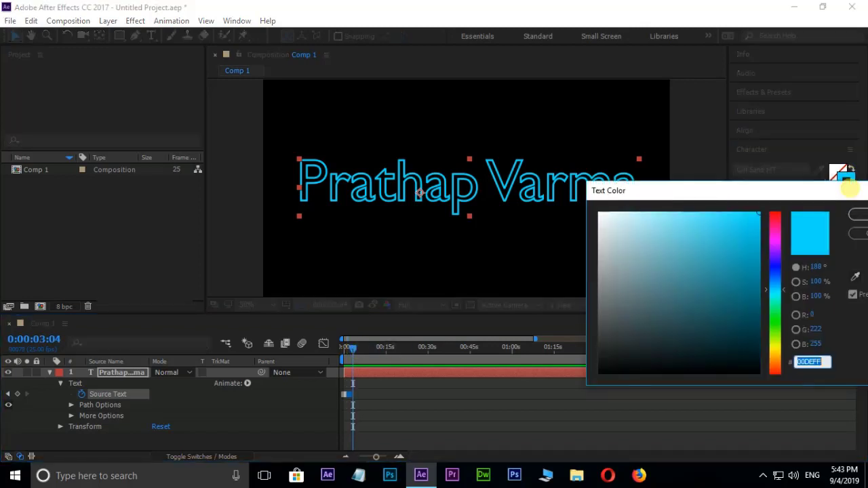
{"action": "left_click", "coordinate": [775, 249]}
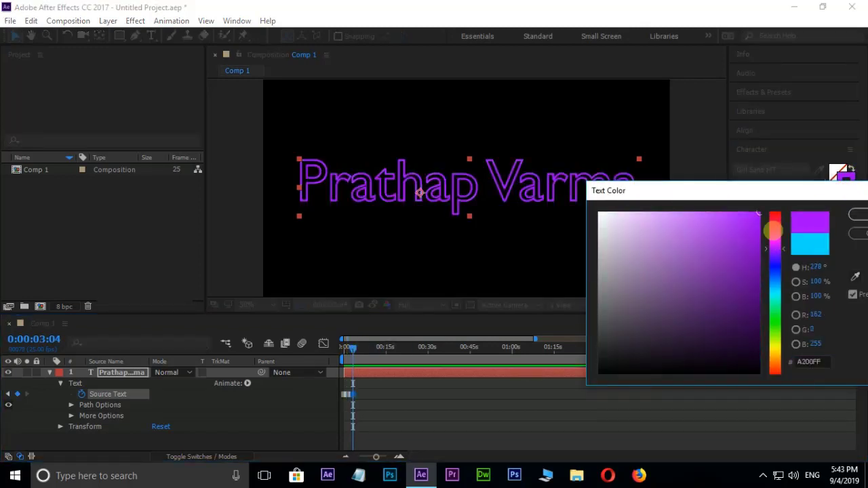
{"action": "left_click", "coordinate": [755, 222]}
{"action": "left_click", "coordinate": [778, 242]}
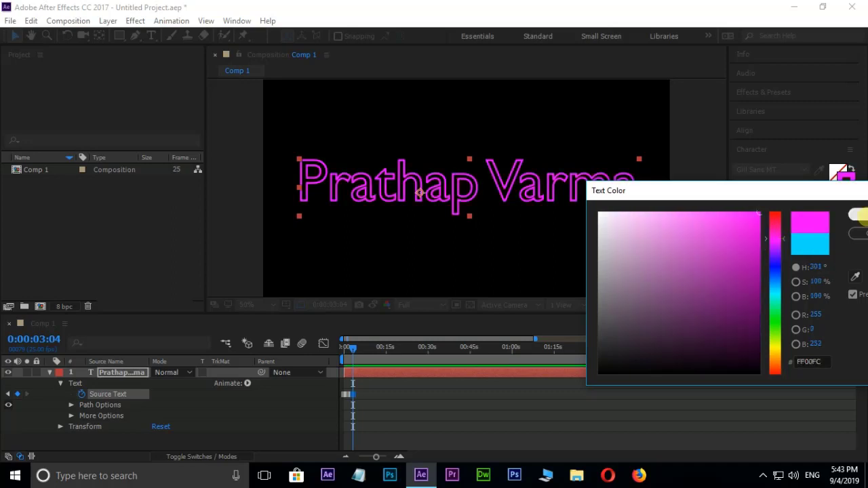
{"action": "key", "text": "Return"}
Key the text colour to green, then to yellow
{"action": "left_click", "coordinate": [846, 182]}
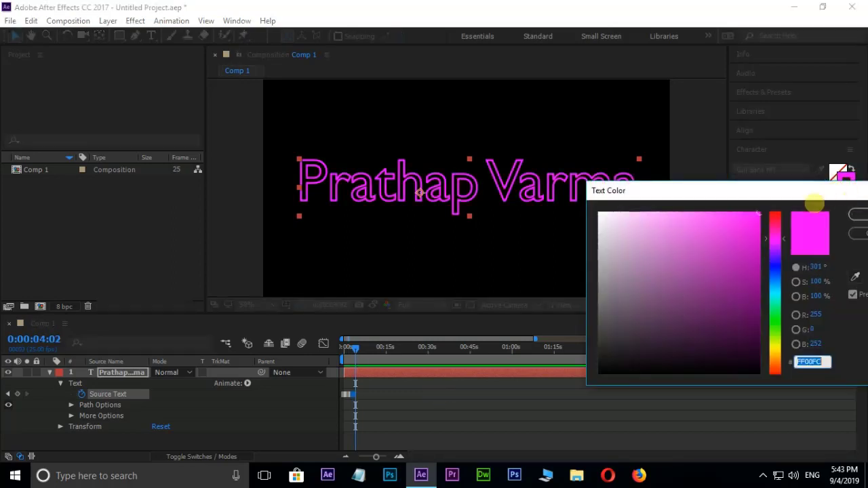
{"action": "left_click", "coordinate": [774, 320]}
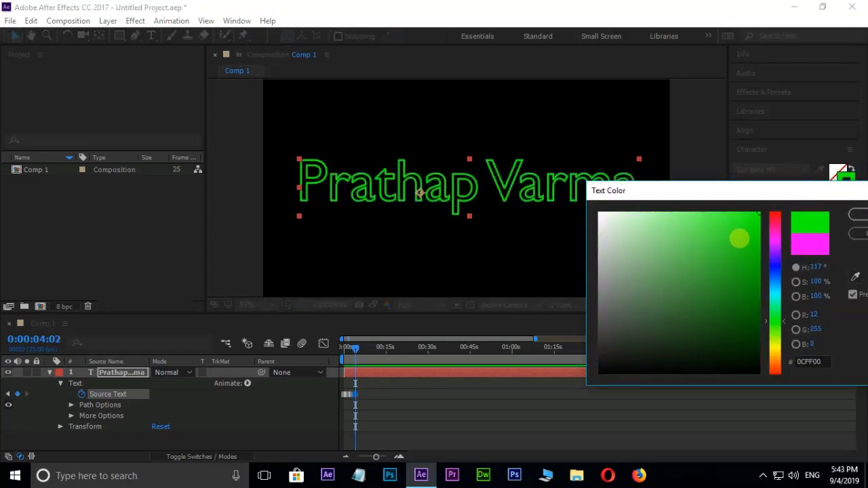
{"action": "left_click", "coordinate": [857, 214]}
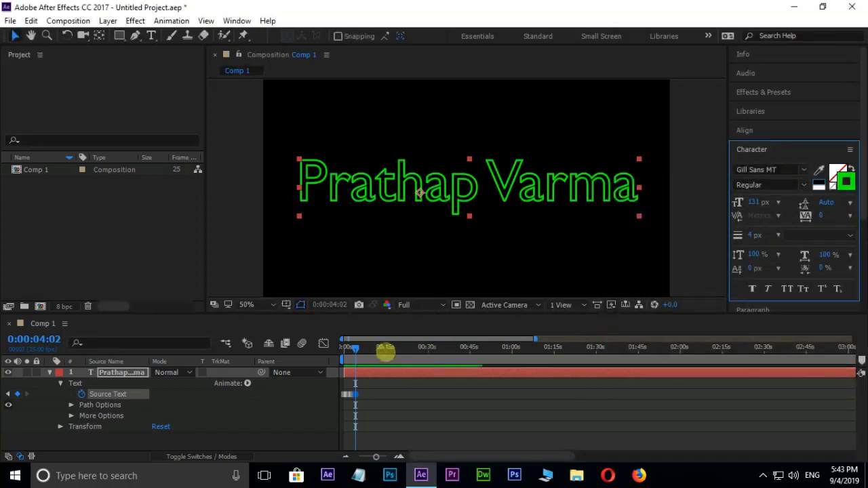
{"action": "left_click", "coordinate": [846, 182]}
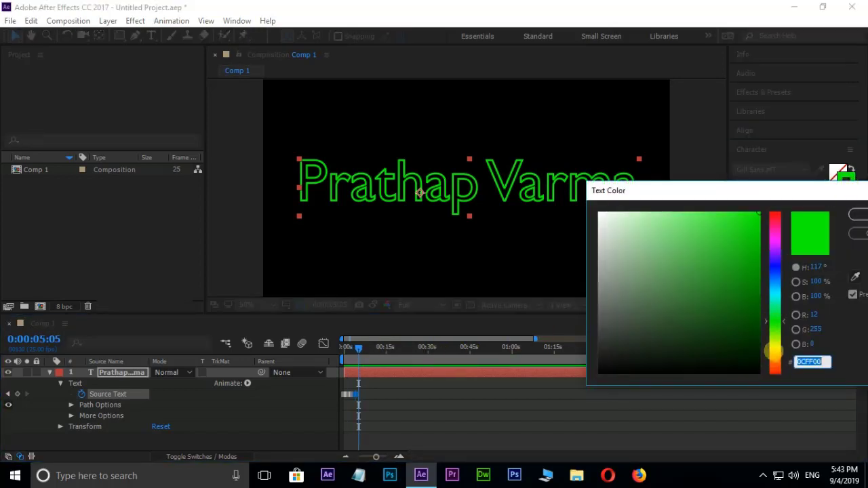
{"action": "left_click", "coordinate": [771, 351]}
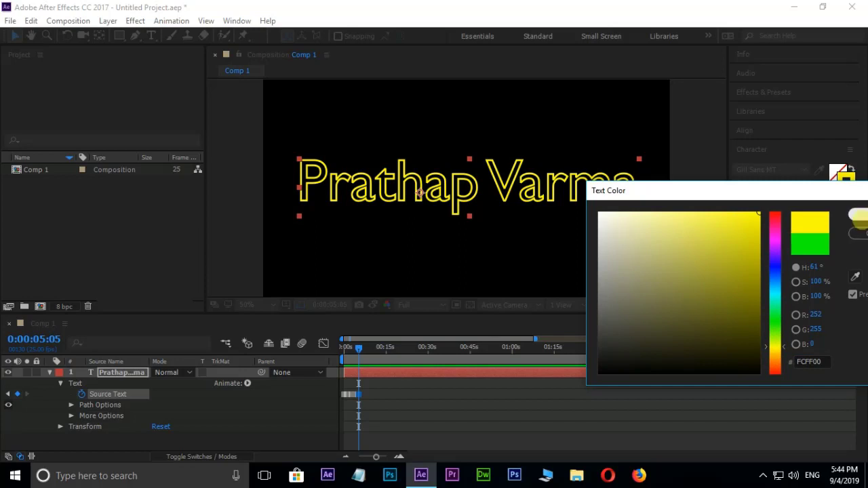
{"action": "left_click", "coordinate": [858, 215]}
At 0:00:06:09, set the text colour to orange and preview the colour animation
{"action": "left_click", "coordinate": [361, 347]}
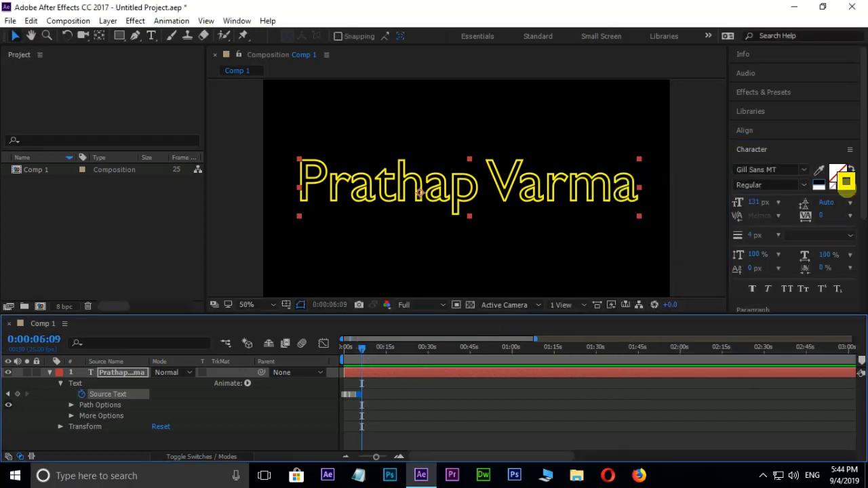
{"action": "left_click", "coordinate": [847, 182]}
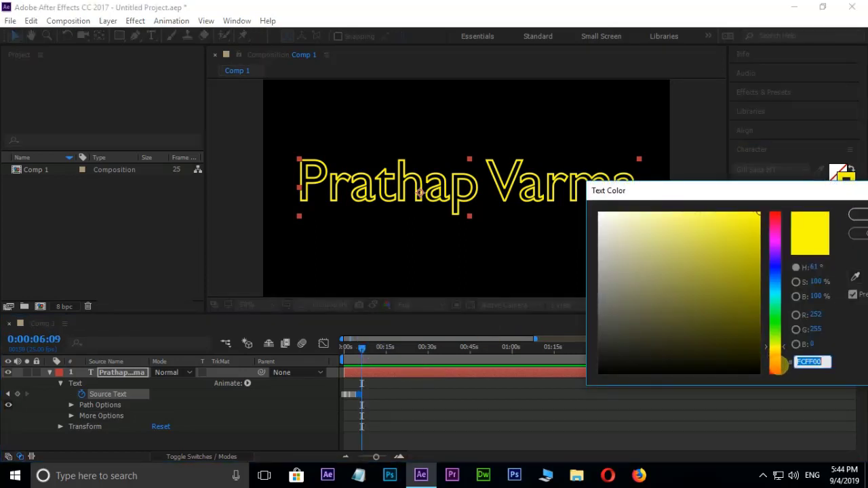
{"action": "left_click", "coordinate": [776, 362]}
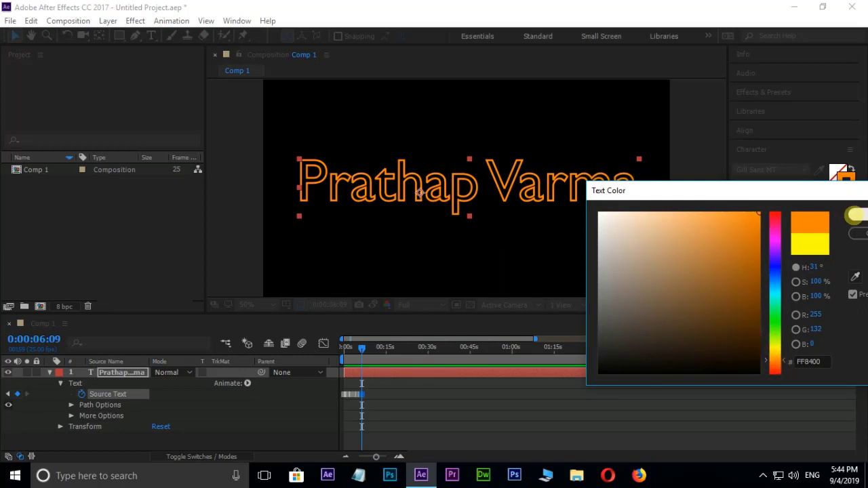
{"action": "left_click", "coordinate": [854, 214]}
{"action": "key", "text": "space"}
{"action": "key", "text": "space"}
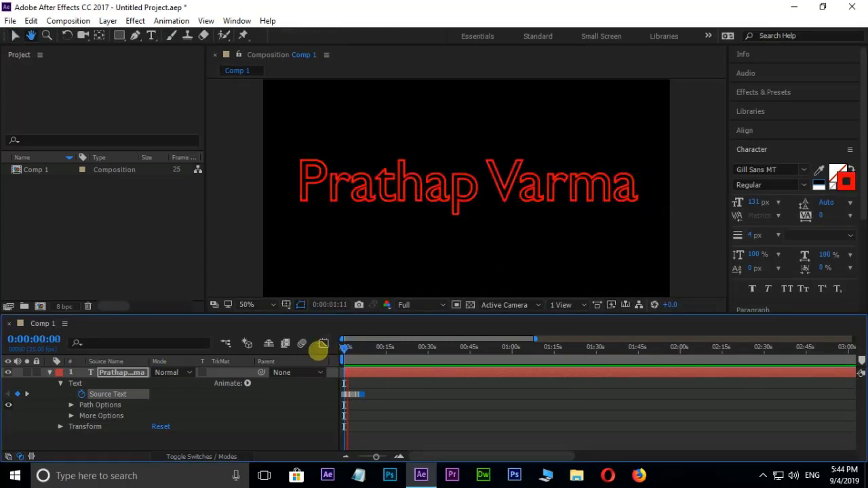
{"action": "key", "text": "space"}
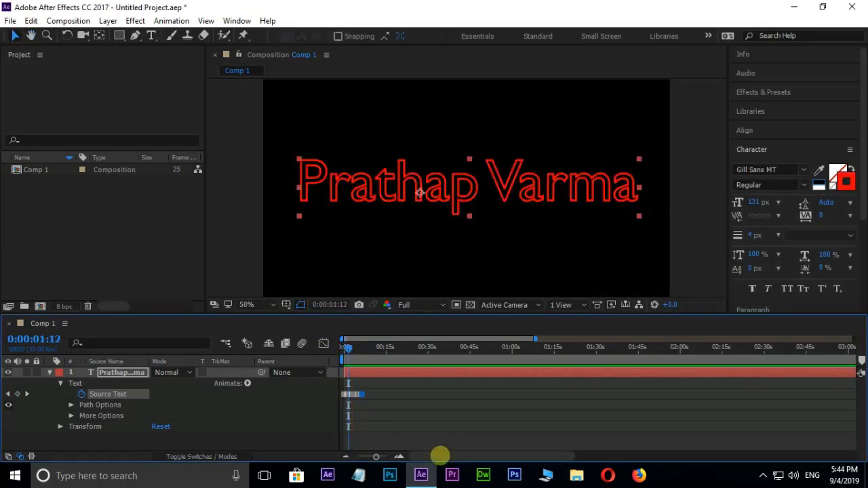
Compress the Source Text colour keyframes and shift them toward the start of the timeline
{"action": "left_click_drag", "start_coordinate": [377, 455], "coordinate": [384, 455]}
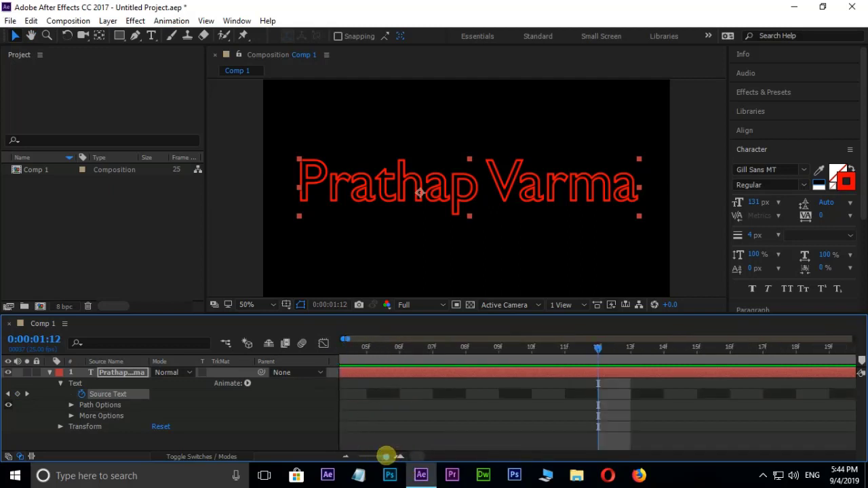
{"action": "left_click_drag", "start_coordinate": [438, 394], "coordinate": [405, 394]}
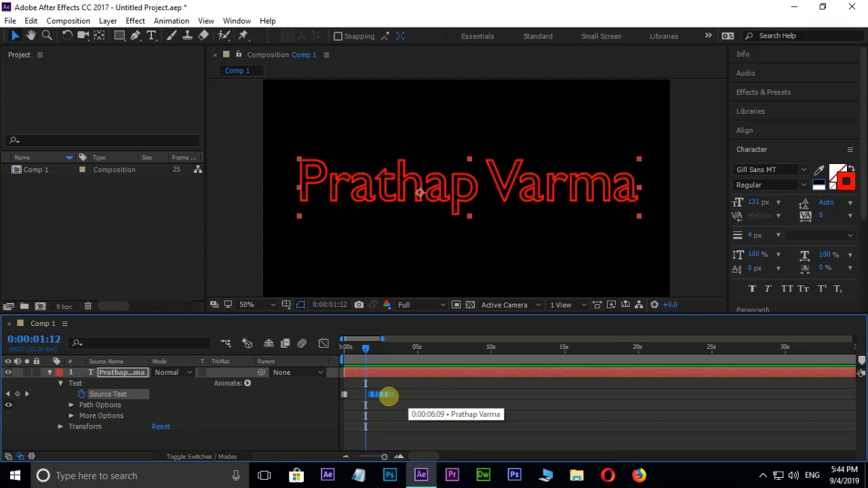
{"action": "left_click_drag", "start_coordinate": [388, 396], "coordinate": [368, 394]}
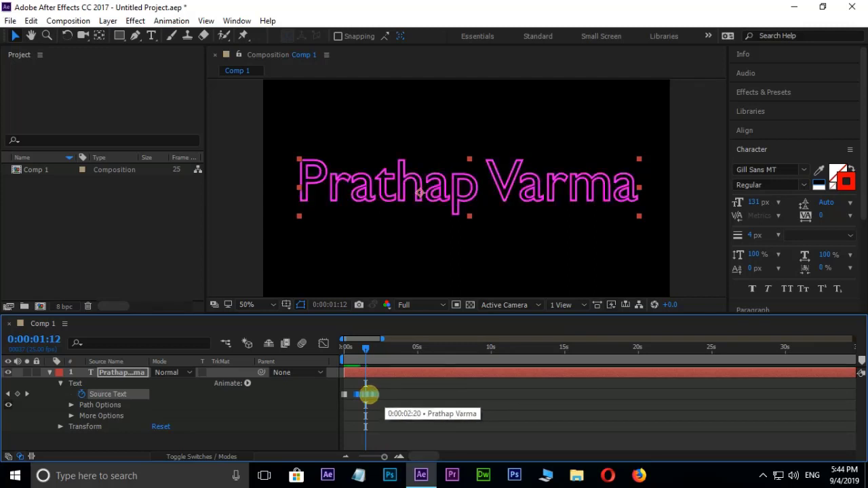
Preview the colour cycle from the start, stopping at 0:00:03:03
{"action": "key", "text": "Home"}
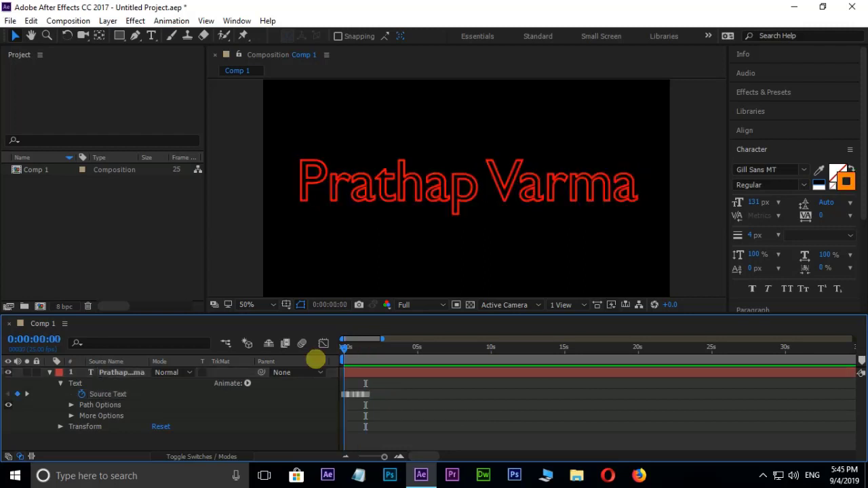
{"action": "key", "text": "space"}
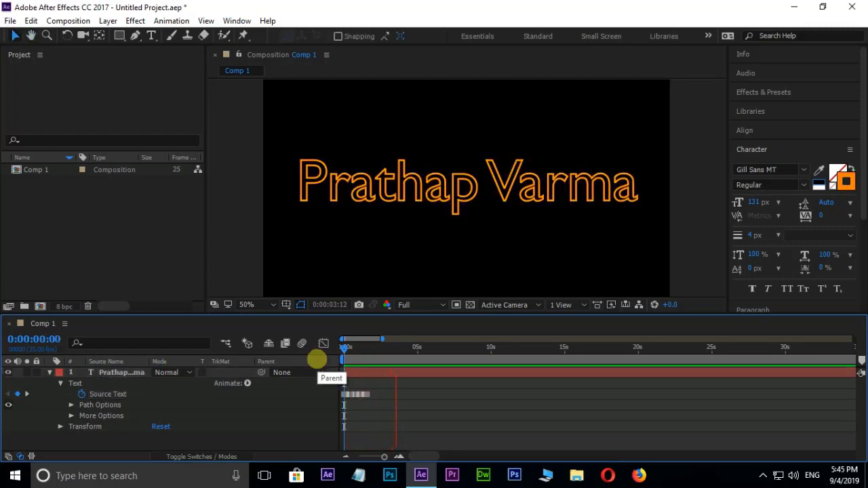
{"action": "left_click", "coordinate": [107, 394]}
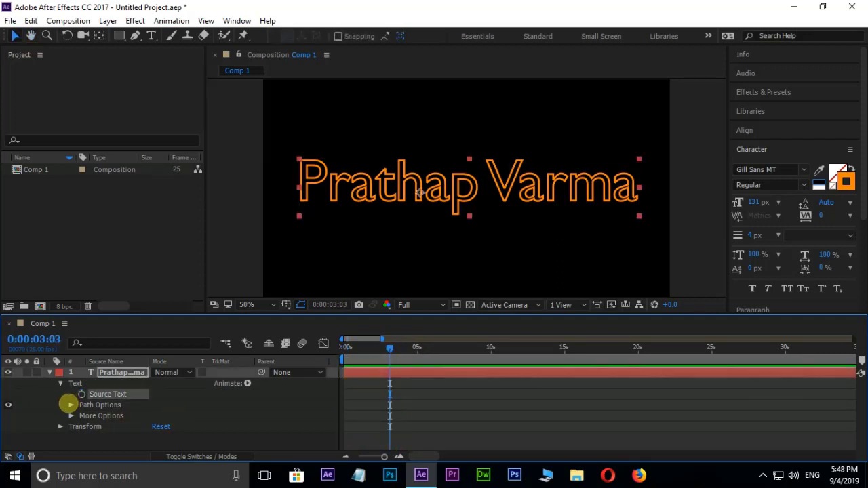
Reveal the text's Path Options and scale the name down in the composition
{"action": "left_click", "coordinate": [71, 405]}
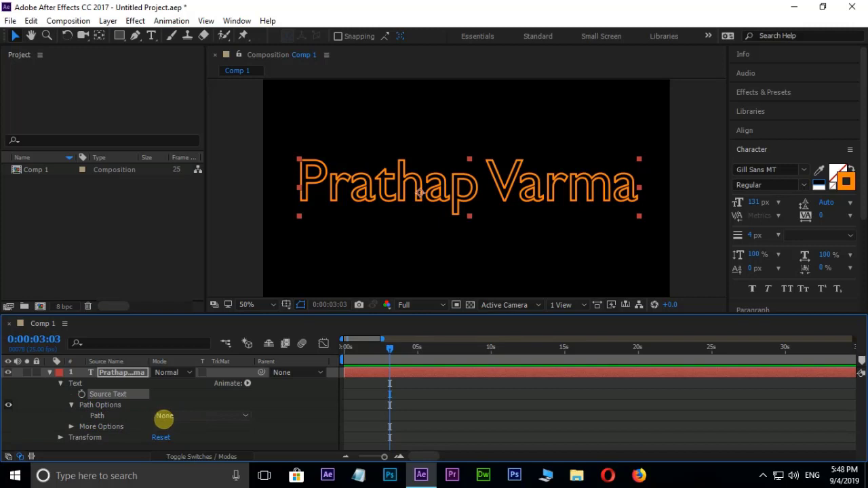
{"action": "left_click", "coordinate": [415, 187]}
{"action": "mouse_move", "coordinate": [640, 217]}
{"action": "left_mouse_down"}
{"action": "mouse_move", "coordinate": [457, 194]}
{"action": "mouse_move", "coordinate": [400, 237]}
{"action": "left_mouse_up"}
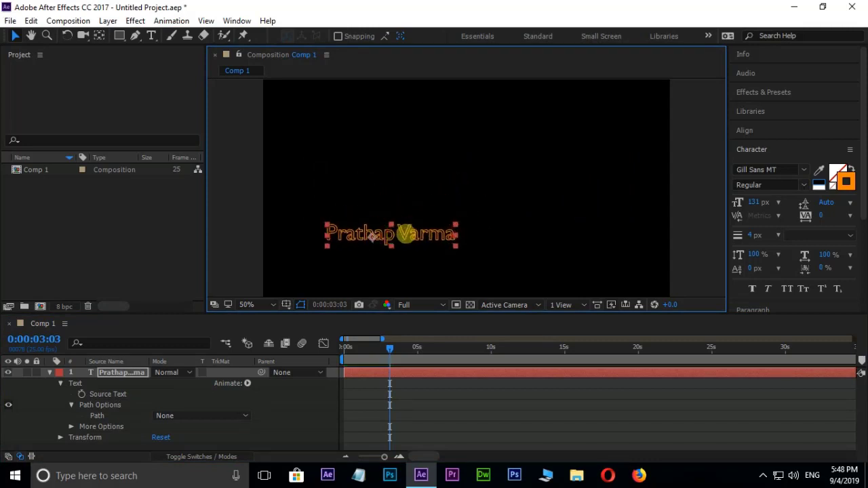
Change the name's text colour to yellow-green C6FF00
{"action": "left_click", "coordinate": [846, 182]}
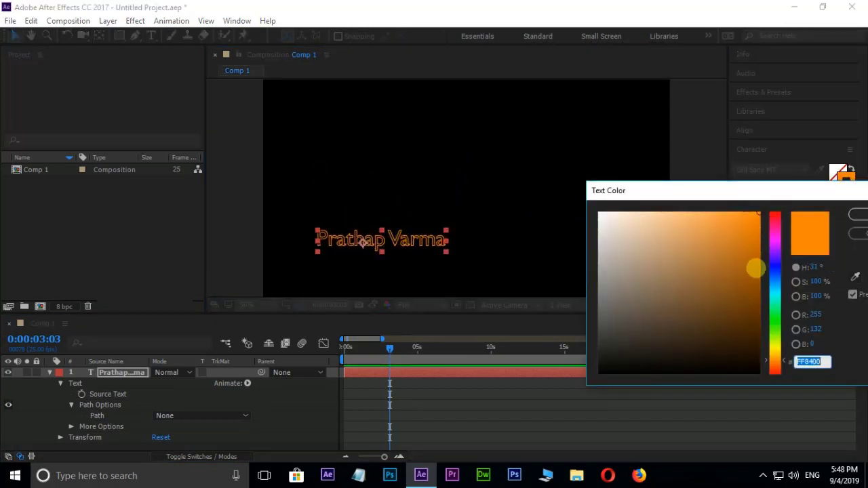
{"action": "left_click", "coordinate": [775, 342]}
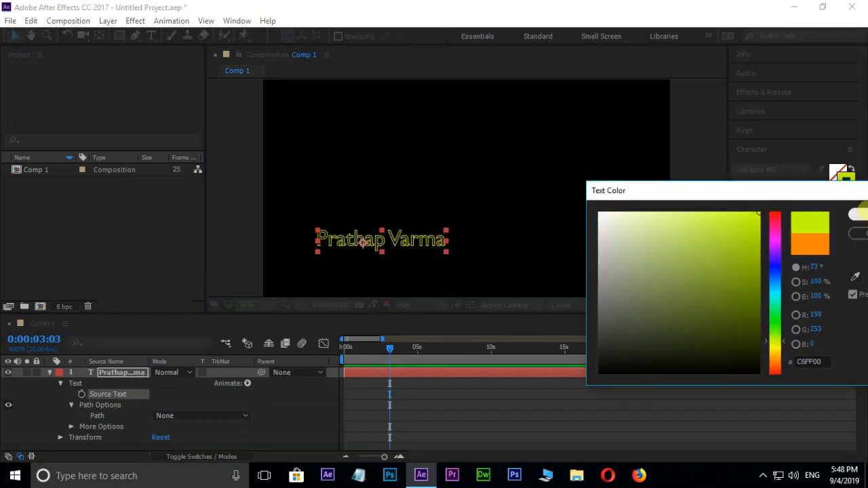
{"action": "left_click", "coordinate": [858, 214]}
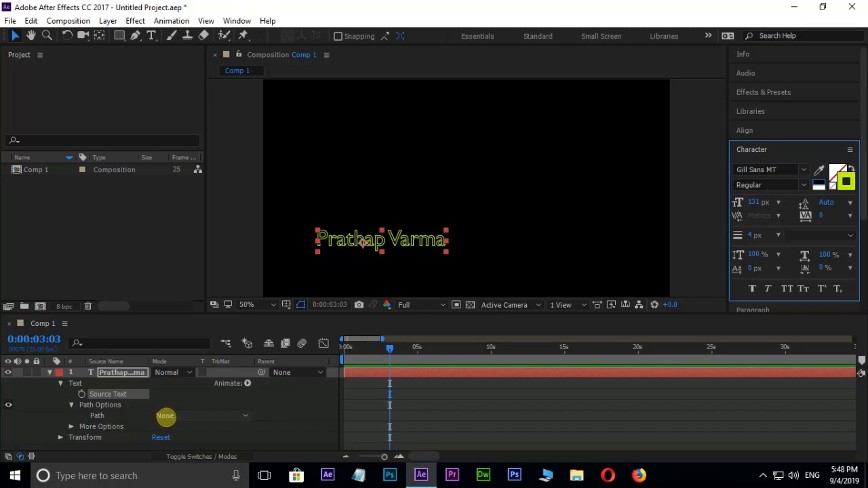
{"action": "left_click", "coordinate": [197, 298]}
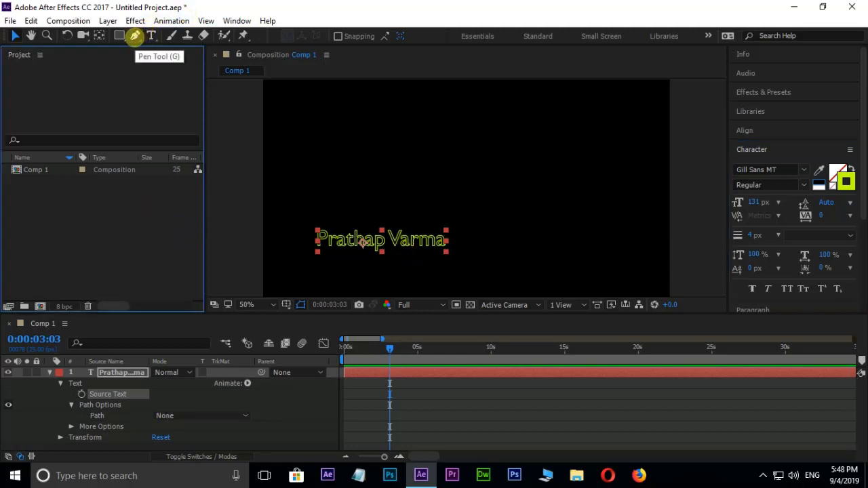
Draw a wavy three-point Mask 1 across the upper composition and open the text's Path list
{"action": "left_click", "coordinate": [135, 36]}
{"action": "left_click", "coordinate": [286, 188]}
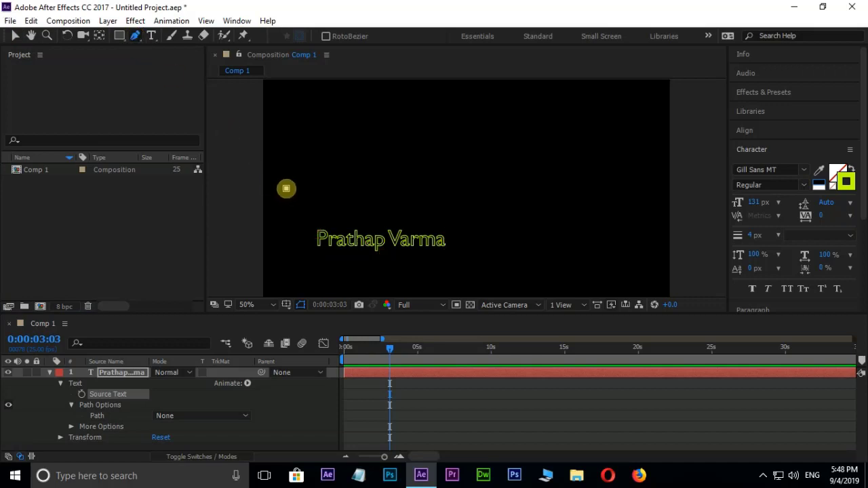
{"action": "left_click_drag", "start_coordinate": [421, 178], "coordinate": [477, 209]}
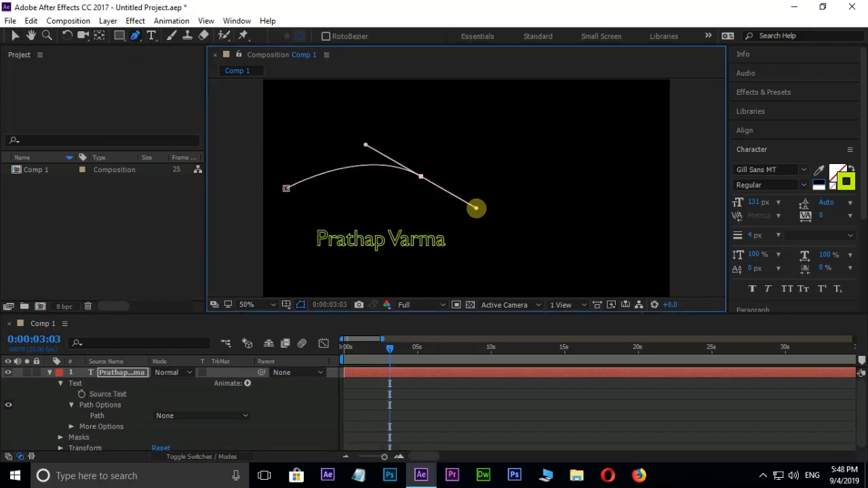
{"action": "mouse_move", "coordinate": [555, 188]}
{"action": "left_mouse_down"}
{"action": "mouse_move", "coordinate": [632, 164]}
{"action": "mouse_move", "coordinate": [667, 195]}
{"action": "left_mouse_up"}
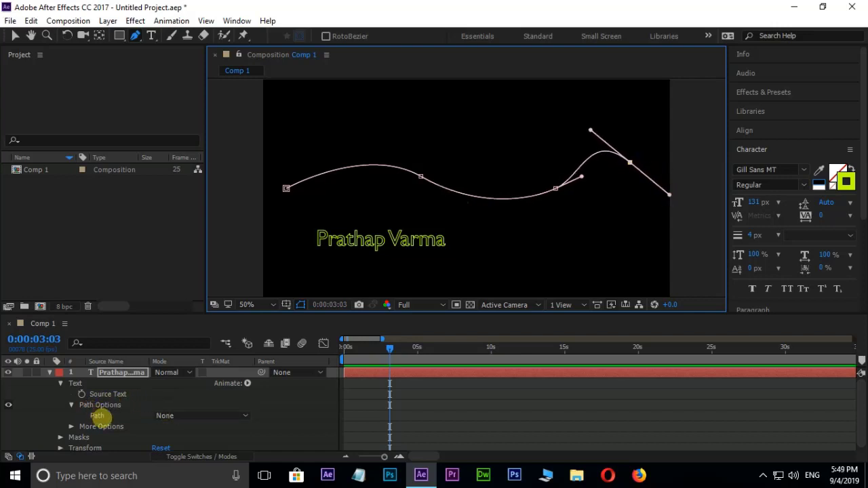
{"action": "left_click", "coordinate": [243, 416]}
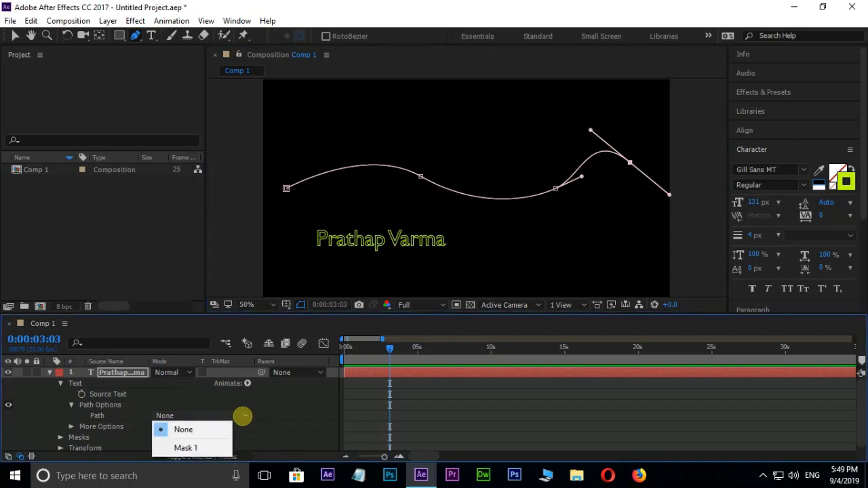
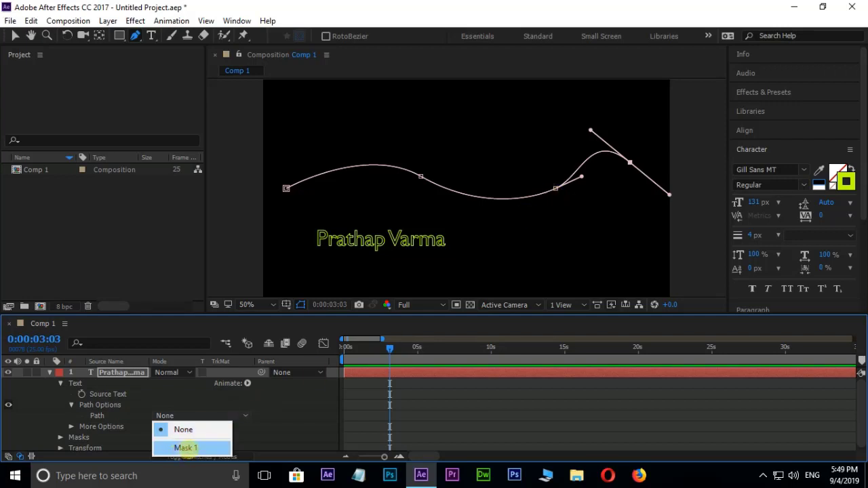
Set the text's Path to Mask 1 and enlarge the font from 131 px to 157 px
{"action": "left_click", "coordinate": [185, 447]}
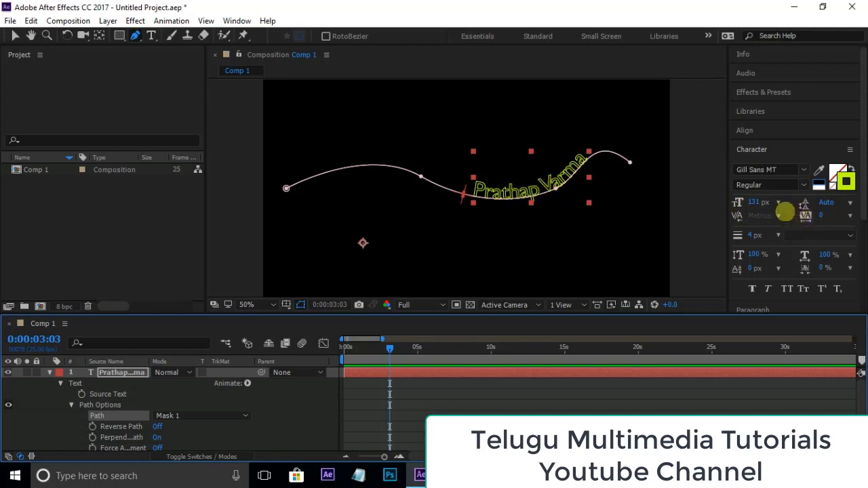
{"action": "left_click", "coordinate": [755, 202]}
{"action": "left_click_drag", "start_coordinate": [742, 202], "coordinate": [775, 204]}
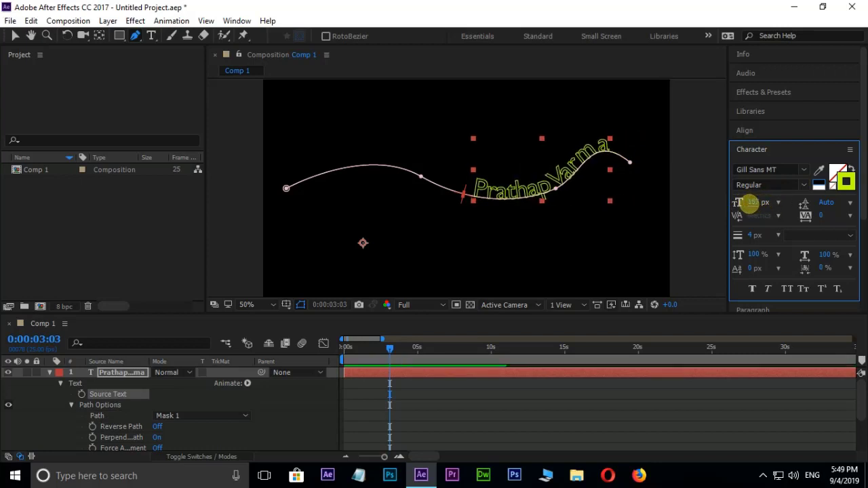
{"action": "left_click_drag", "start_coordinate": [753, 203], "coordinate": [745, 207]}
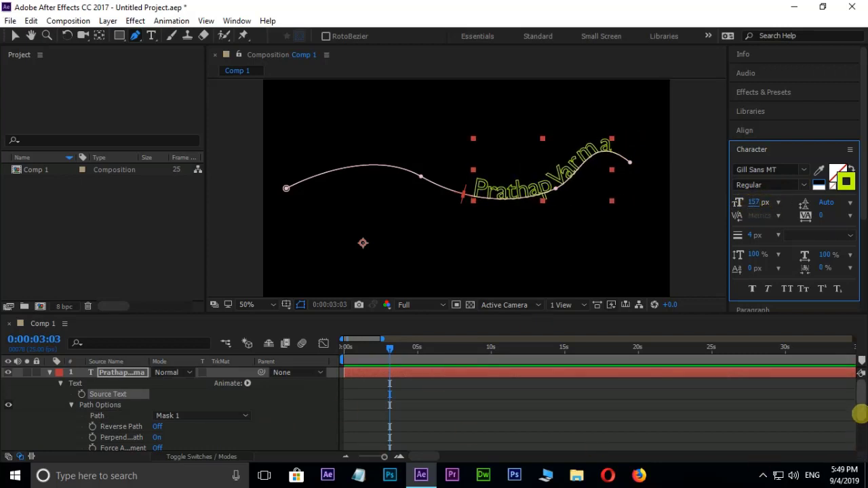
{"action": "scroll", "coordinate": [859, 435], "scroll_direction": "down", "scroll_amount": 4}
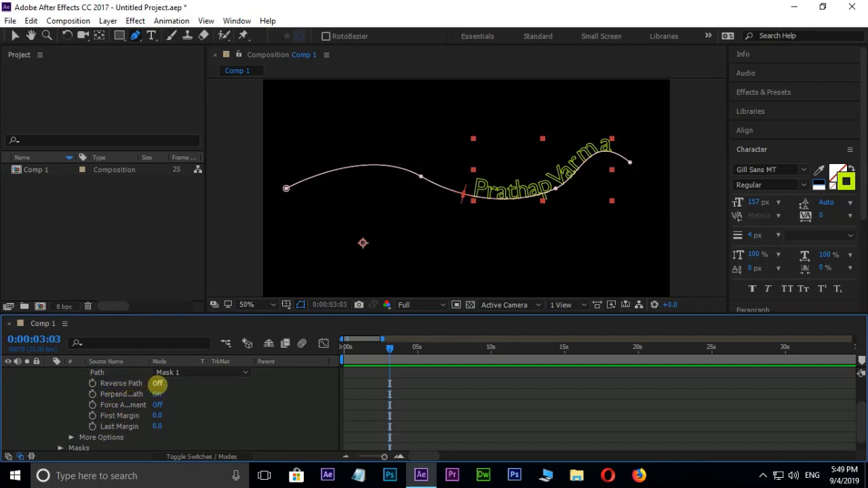
{"action": "left_click", "coordinate": [157, 383]}
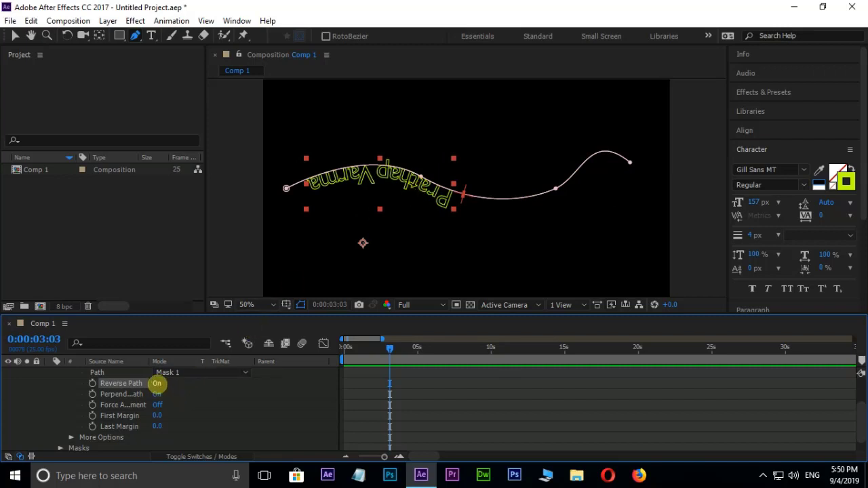
{"action": "left_click", "coordinate": [157, 383]}
{"action": "left_click", "coordinate": [115, 394]}
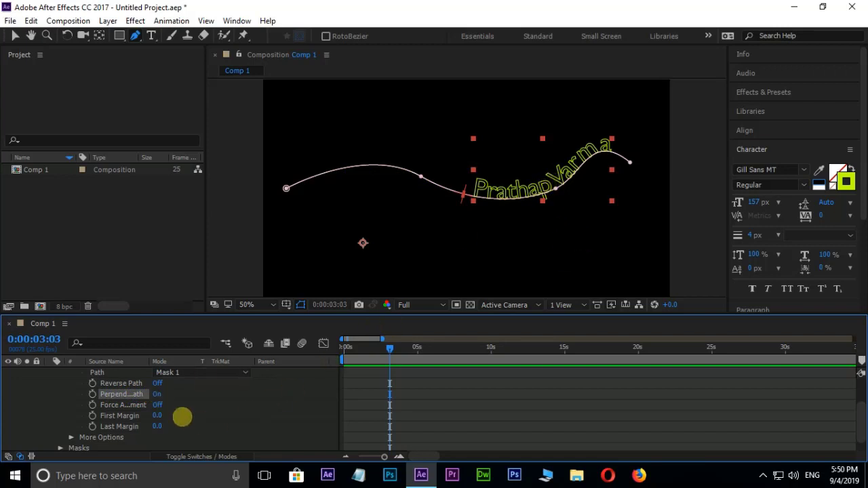
{"action": "left_click", "coordinate": [157, 394]}
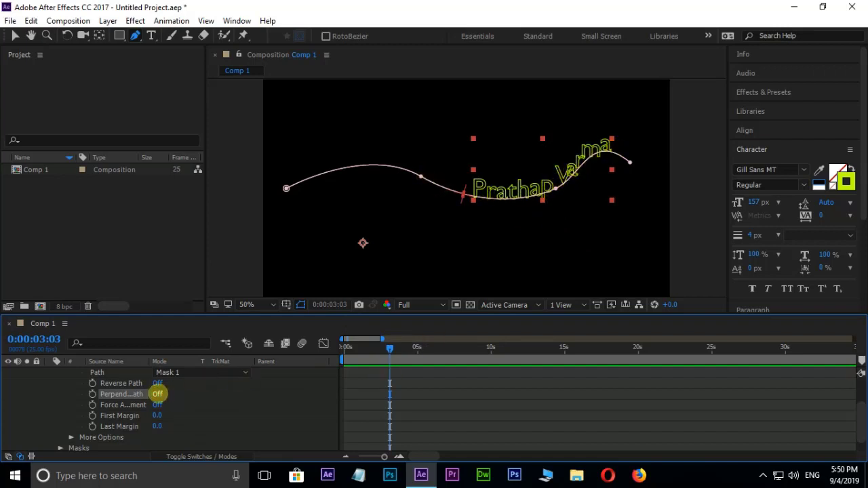
{"action": "left_click", "coordinate": [158, 394]}
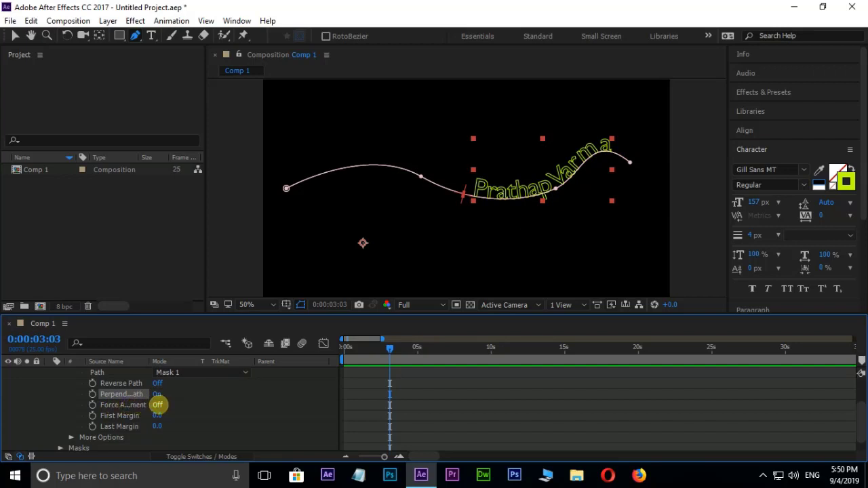
{"action": "left_click", "coordinate": [158, 404]}
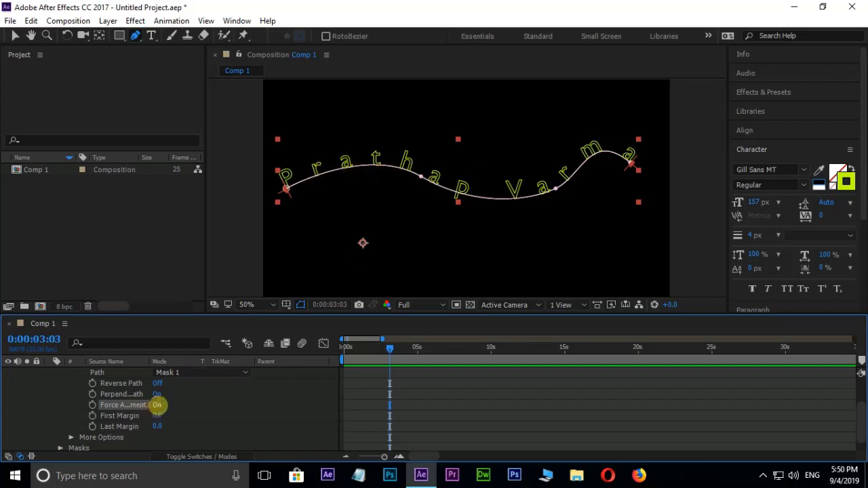
{"action": "left_click", "coordinate": [157, 405]}
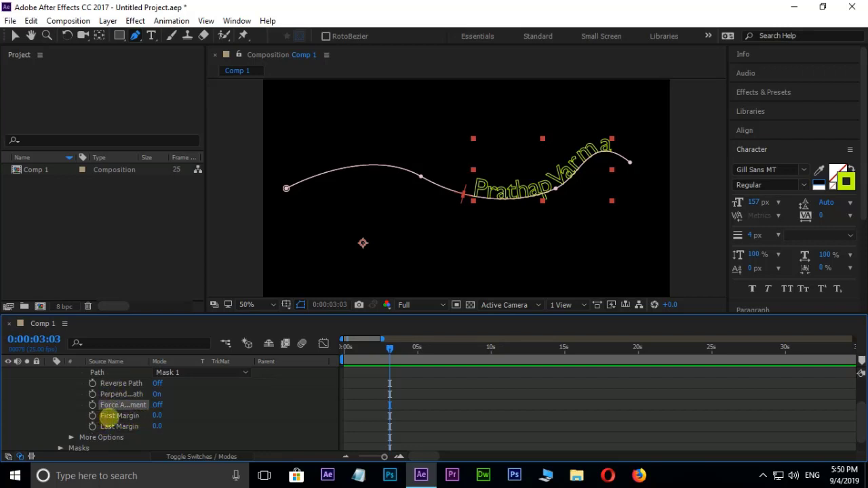
Slide the text to the path start with First Margin -1139.0 and keyframe it at 0:00
{"action": "key", "text": "Home"}
{"action": "left_click_drag", "start_coordinate": [156, 415], "coordinate": [10, 411]}
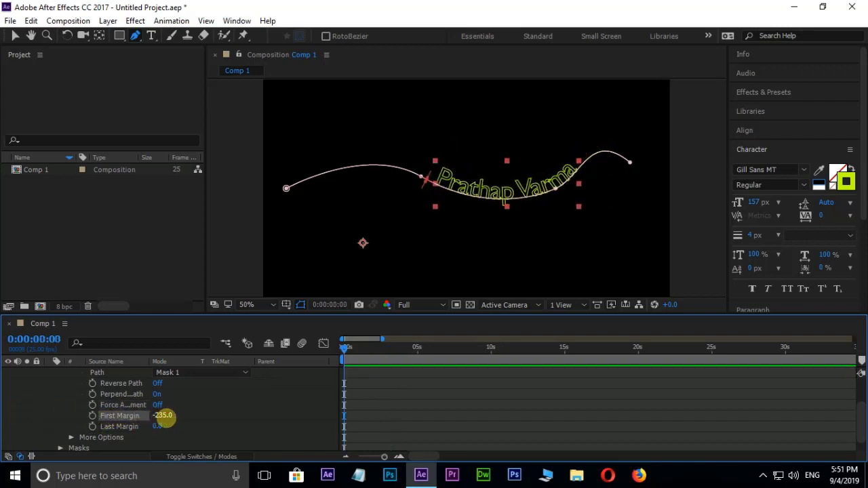
{"action": "left_click_drag", "start_coordinate": [162, 415], "coordinate": [7, 412]}
{"action": "left_click", "coordinate": [161, 415]}
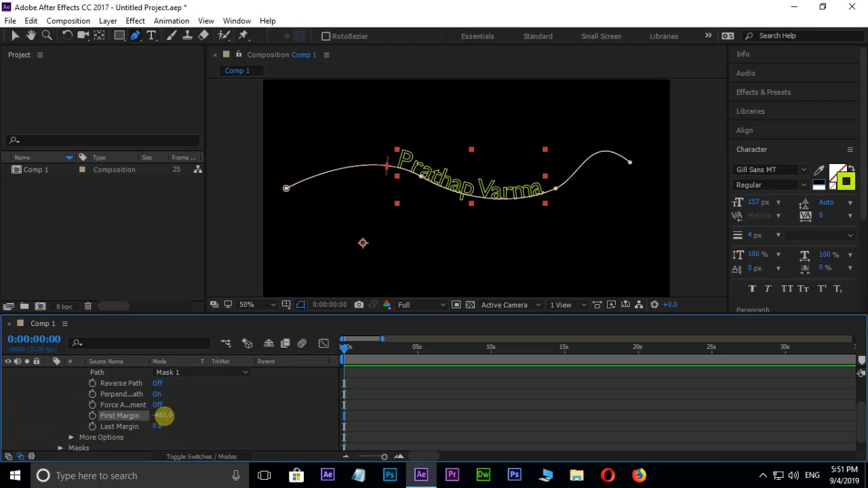
{"action": "left_click_drag", "start_coordinate": [163, 415], "coordinate": [97, 413]}
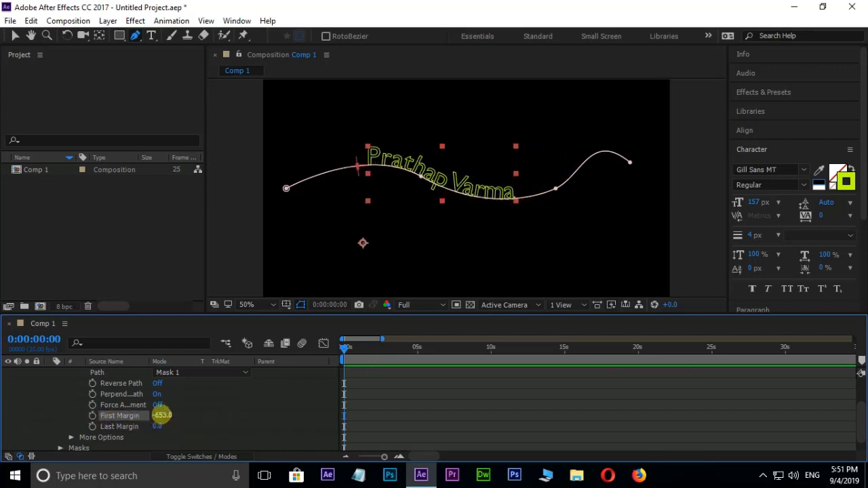
{"action": "left_click_drag", "start_coordinate": [162, 414], "coordinate": [60, 417]}
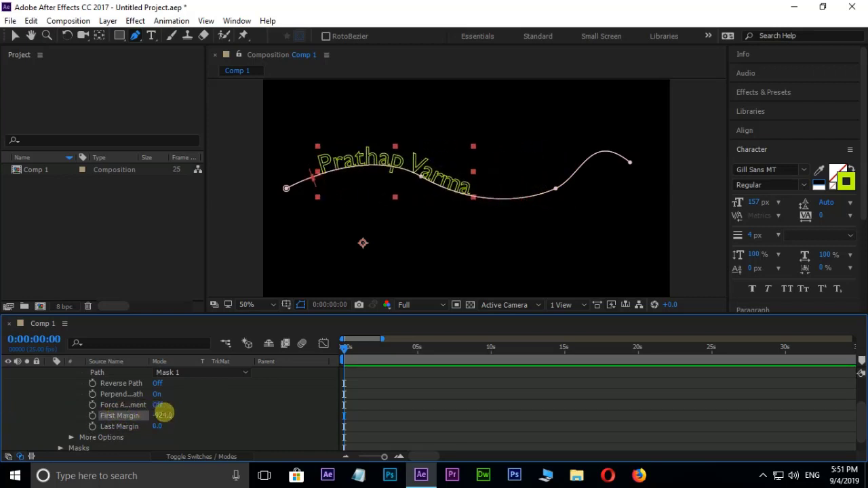
{"action": "left_click_drag", "start_coordinate": [163, 415], "coordinate": [44, 429]}
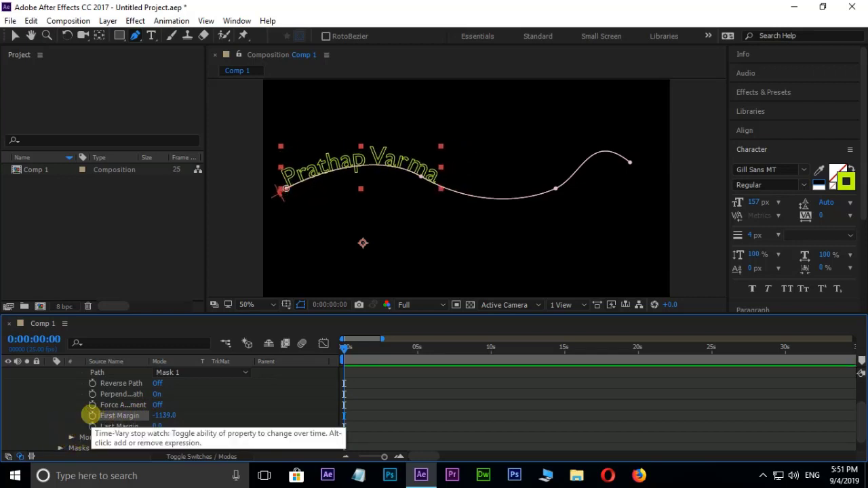
{"action": "left_click", "coordinate": [93, 415]}
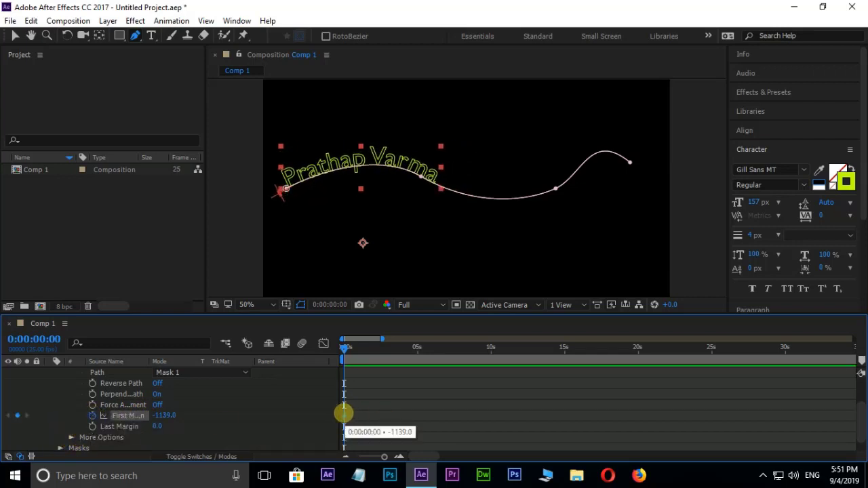
Add a second First Margin keyframe about two seconds in, pushing the text toward the path end, and preview
{"action": "left_click_drag", "start_coordinate": [347, 348], "coordinate": [374, 348]}
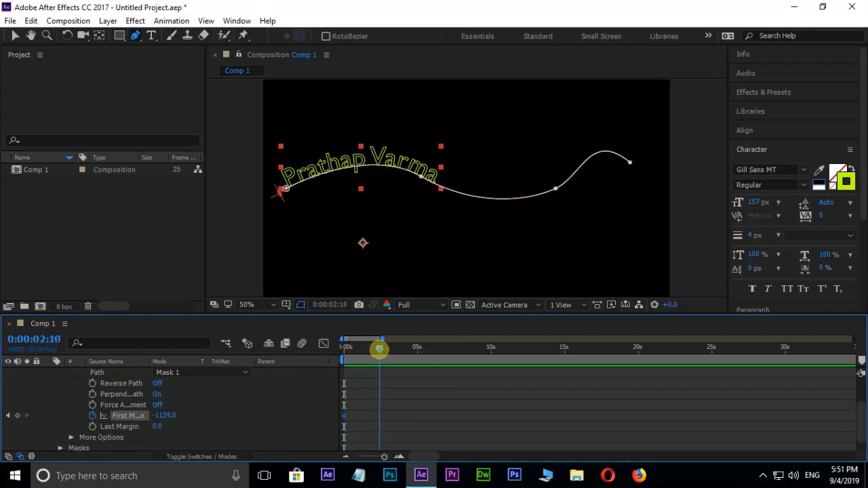
{"action": "left_click_drag", "start_coordinate": [163, 415], "coordinate": [658, 398]}
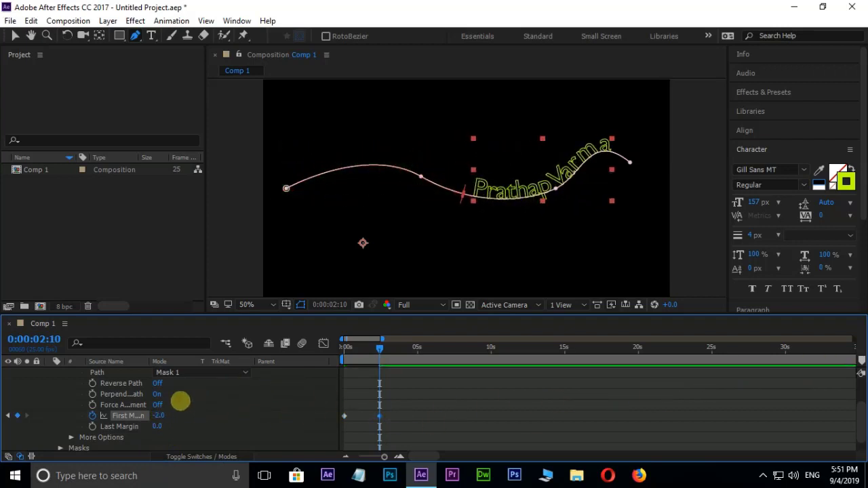
{"action": "left_click_drag", "start_coordinate": [158, 416], "coordinate": [235, 410]}
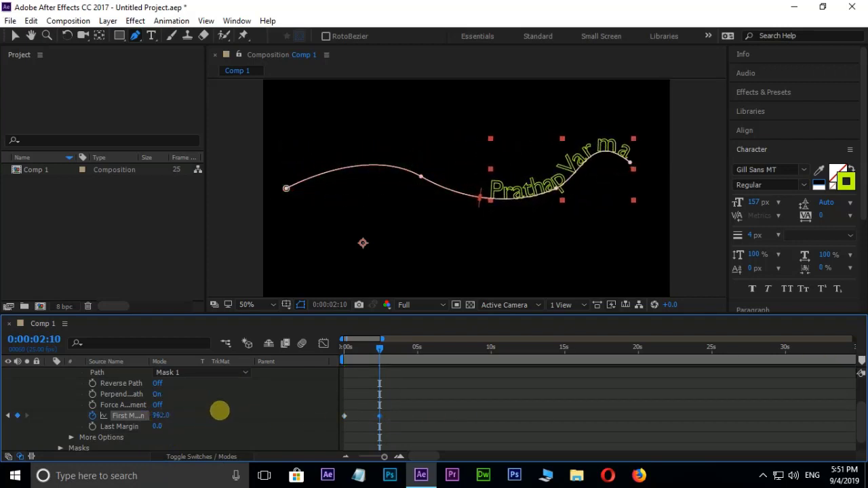
{"action": "key", "text": "Home"}
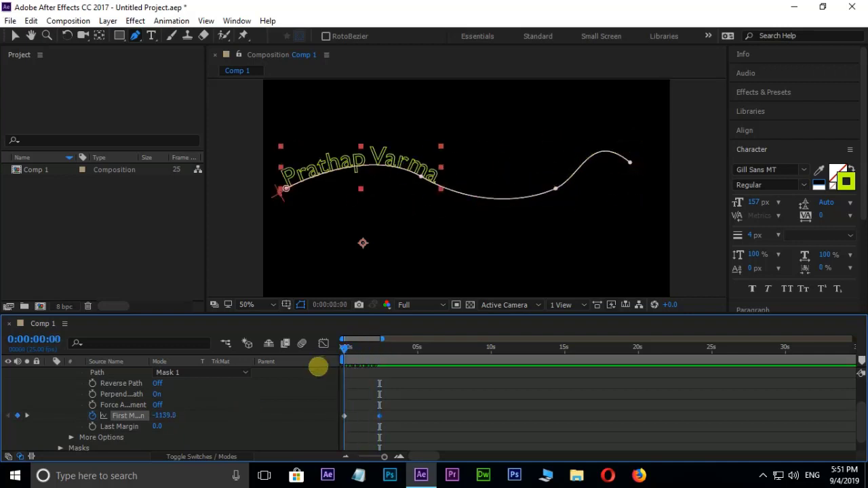
{"action": "key", "text": "space"}
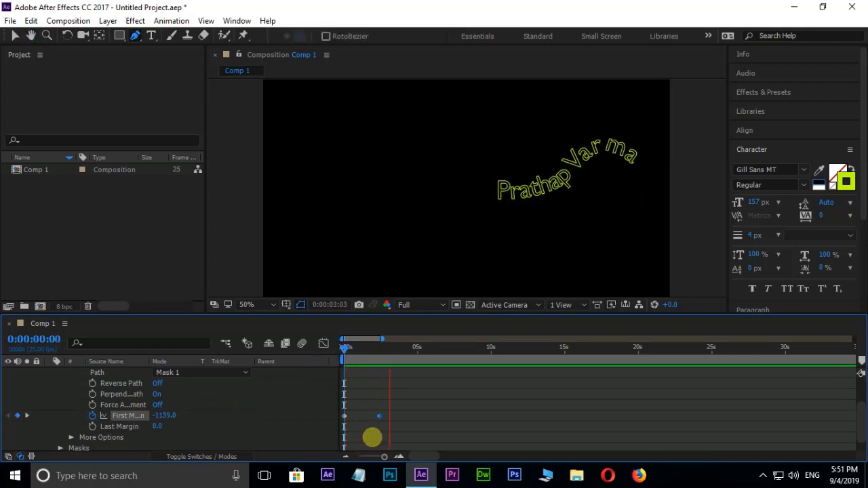
{"action": "left_click", "coordinate": [383, 413]}
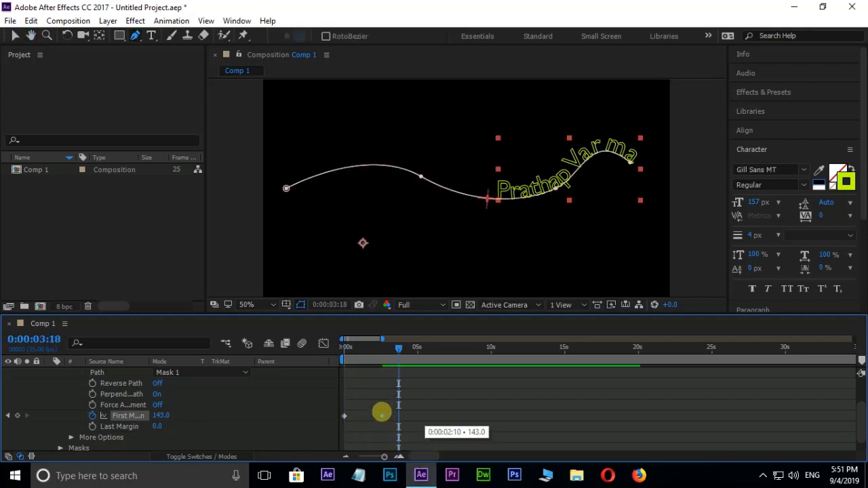
Move the second First Margin keyframe later in time and preview the slower slide
{"action": "left_click_drag", "start_coordinate": [378, 415], "coordinate": [482, 413]}
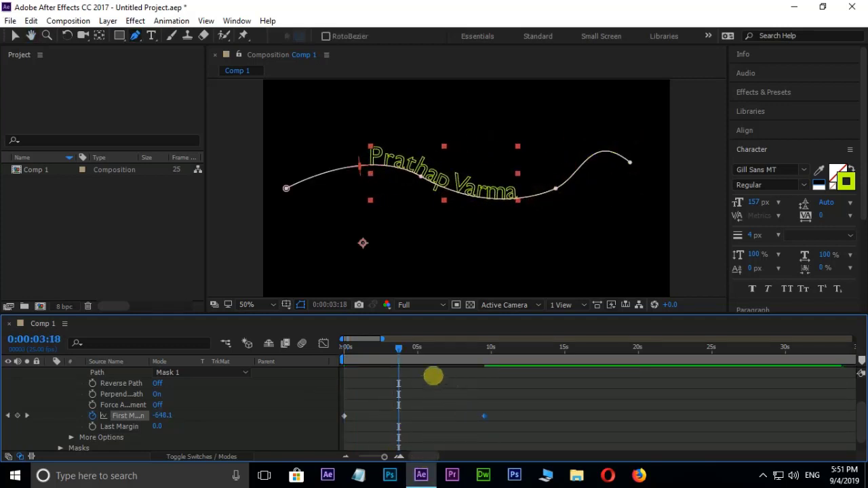
{"action": "left_click_drag", "start_coordinate": [399, 349], "coordinate": [331, 361]}
{"action": "key", "text": "space"}
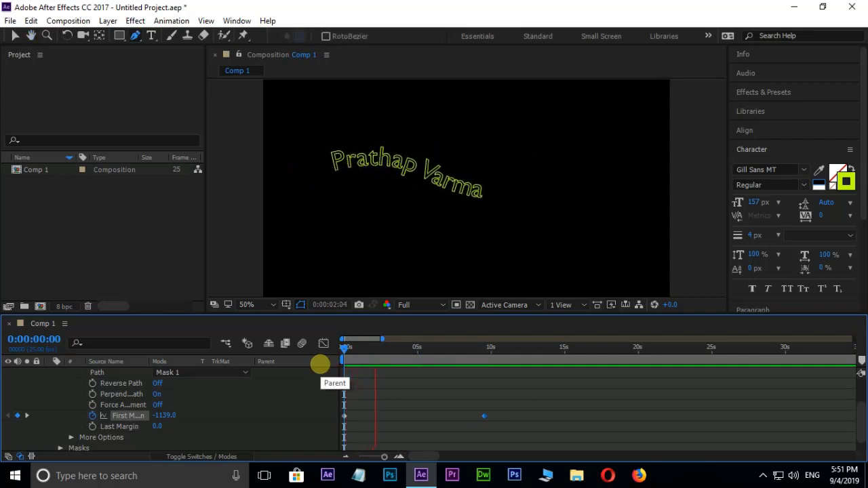
{"action": "key", "text": "space"}
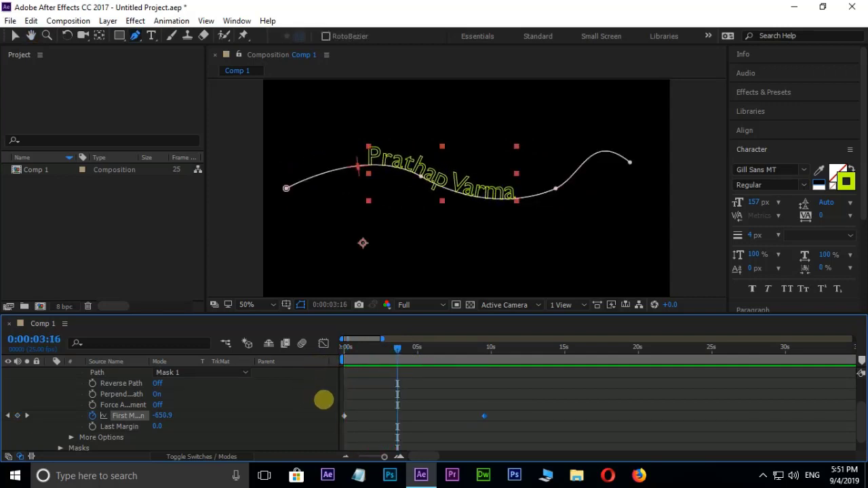
{"action": "scroll", "coordinate": [860, 413], "scroll_direction": "down", "scroll_amount": 1}
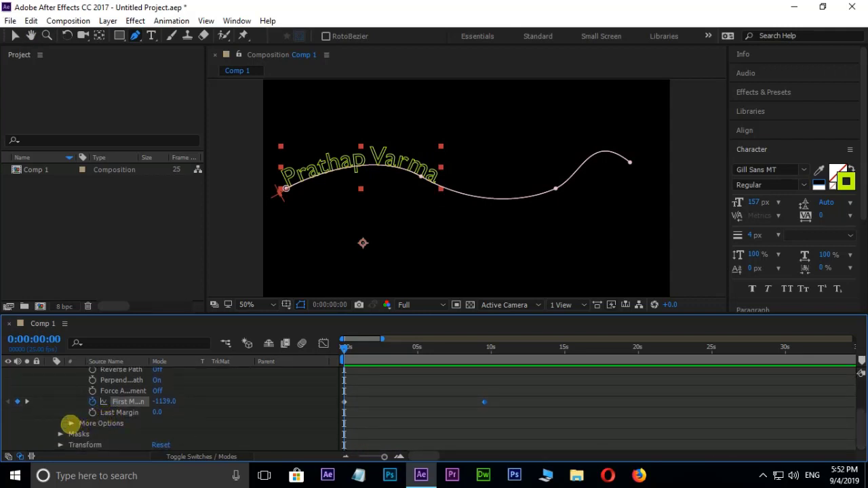
Under More Options, set Anchor Point Grouping to Word and preview the slide
{"action": "left_click", "coordinate": [71, 423]}
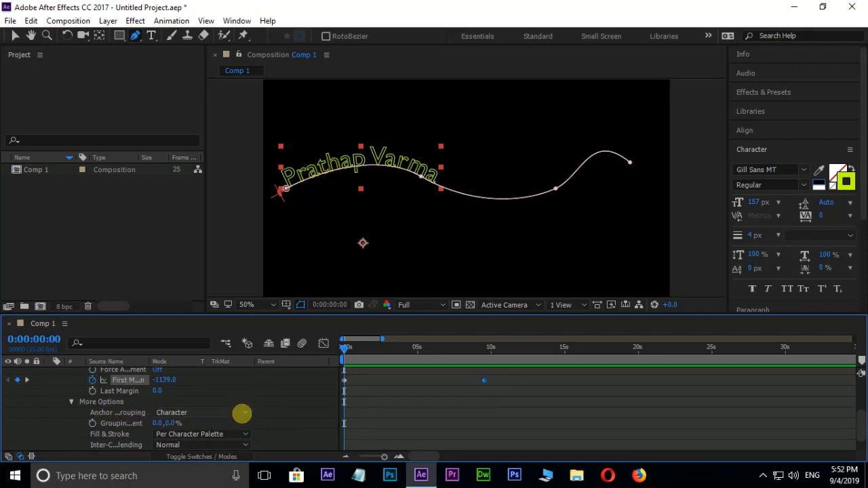
{"action": "left_click", "coordinate": [242, 413]}
{"action": "left_click", "coordinate": [184, 371]}
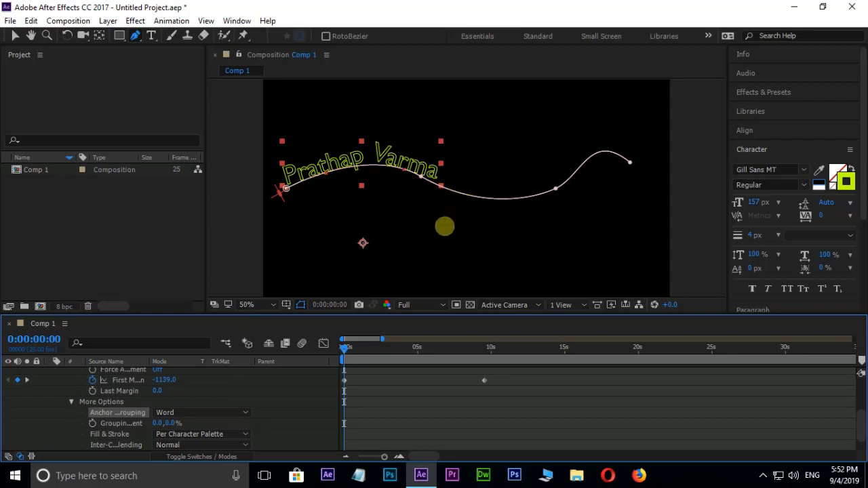
{"action": "key", "text": "space"}
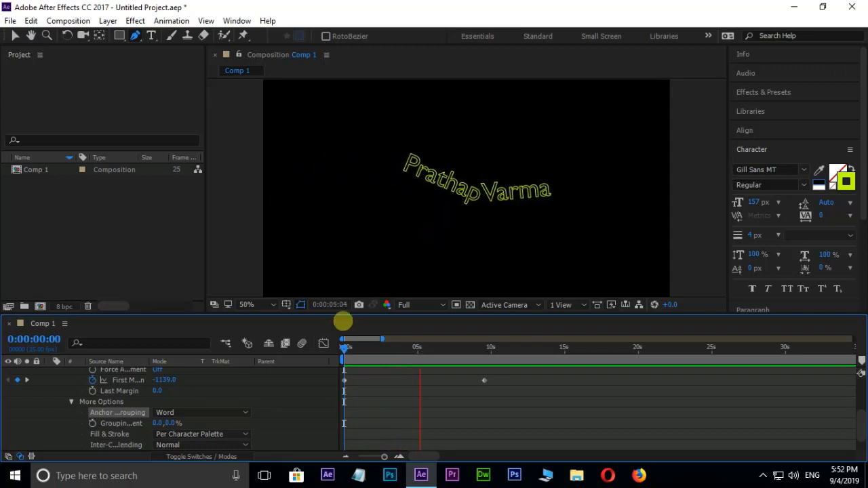
{"action": "key", "text": "space"}
Switch Anchor Point Grouping to Line and play the animation from the start
{"action": "left_click", "coordinate": [216, 416]}
{"action": "left_click", "coordinate": [194, 384]}
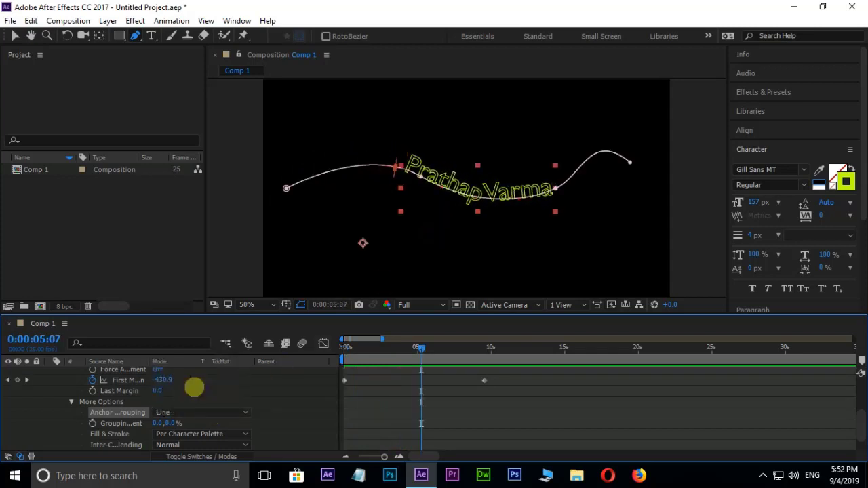
{"action": "left_click_drag", "start_coordinate": [419, 348], "coordinate": [343, 347]}
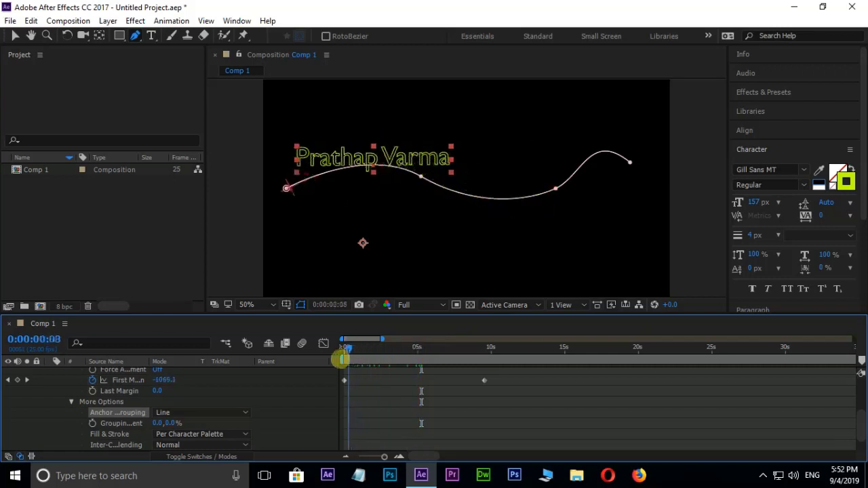
{"action": "key", "text": "space"}
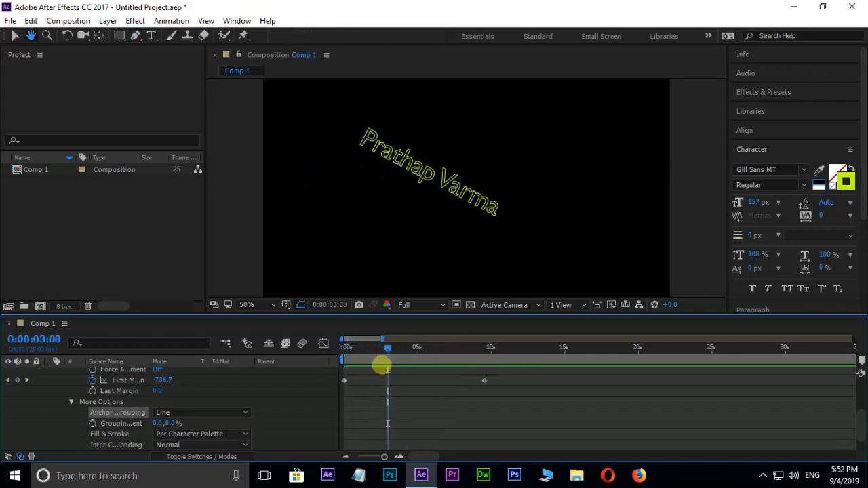
{"action": "left_click_drag", "start_coordinate": [385, 359], "coordinate": [345, 352]}
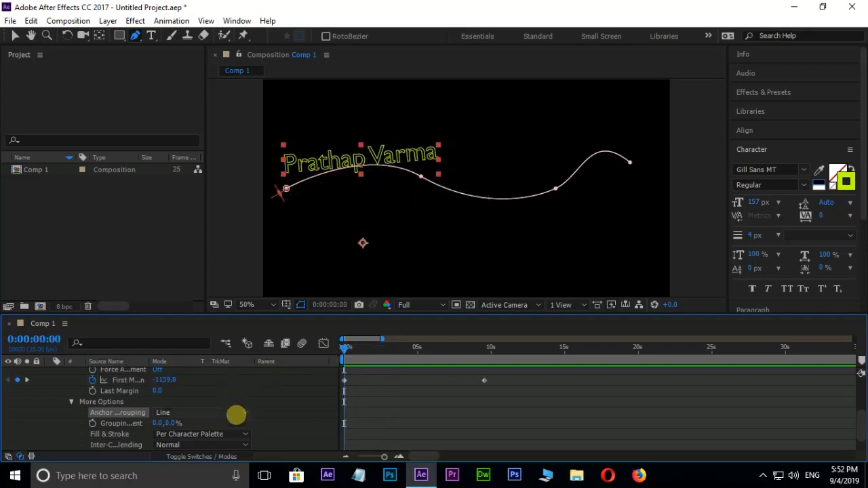
Switch Anchor Point Grouping to All and preview it
{"action": "left_click", "coordinate": [233, 413]}
{"action": "left_click", "coordinate": [199, 400]}
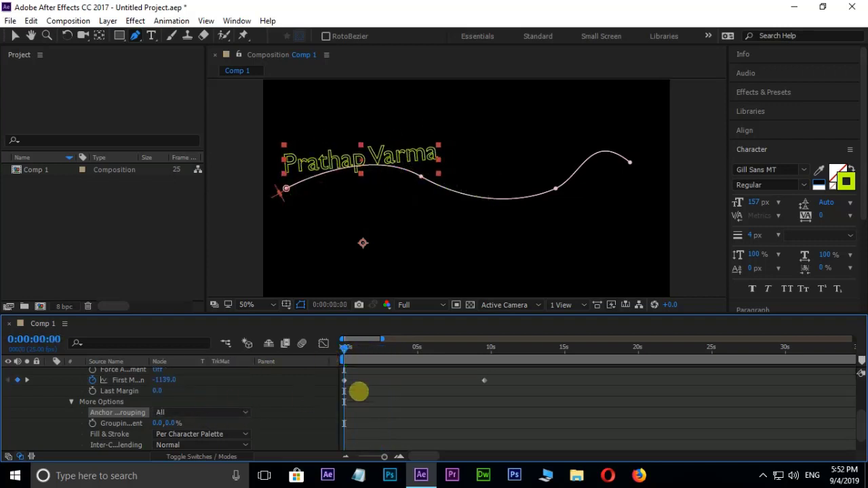
{"action": "key", "text": "space"}
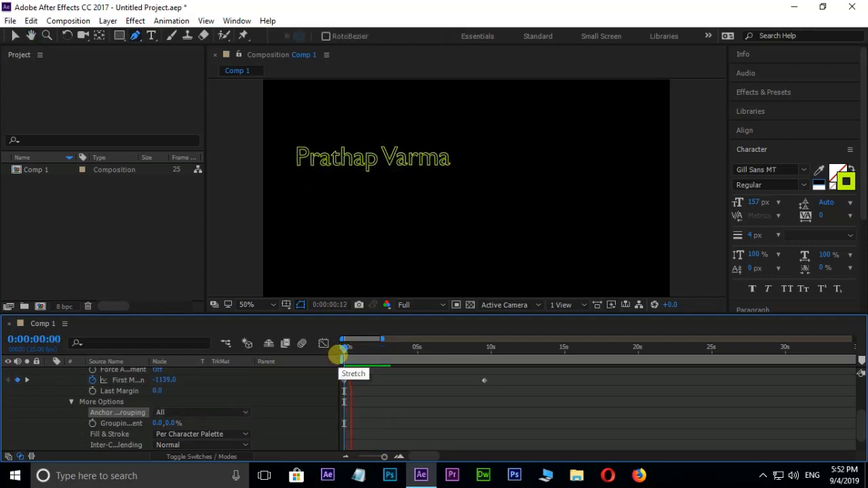
Set Anchor Point Grouping to Character, raise Grouping Alignment to about 425%, and preview
{"action": "left_click", "coordinate": [208, 412]}
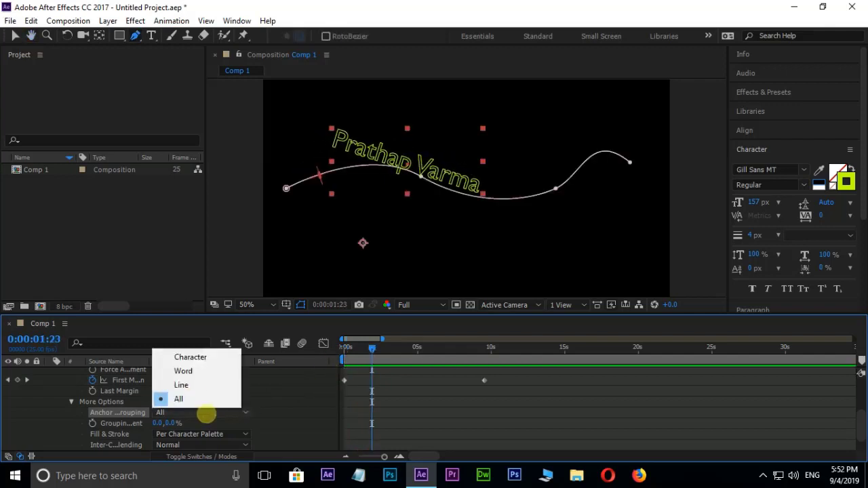
{"action": "left_click", "coordinate": [190, 357]}
{"action": "mouse_move", "coordinate": [344, 361]}
{"action": "left_mouse_down"}
{"action": "mouse_move", "coordinate": [454, 362]}
{"action": "mouse_move", "coordinate": [347, 366]}
{"action": "left_mouse_up"}
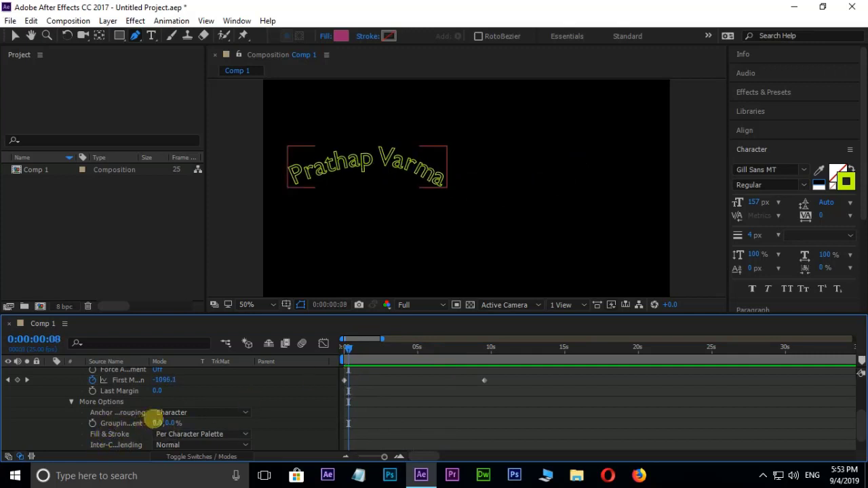
{"action": "left_click_drag", "start_coordinate": [157, 423], "coordinate": [484, 436]}
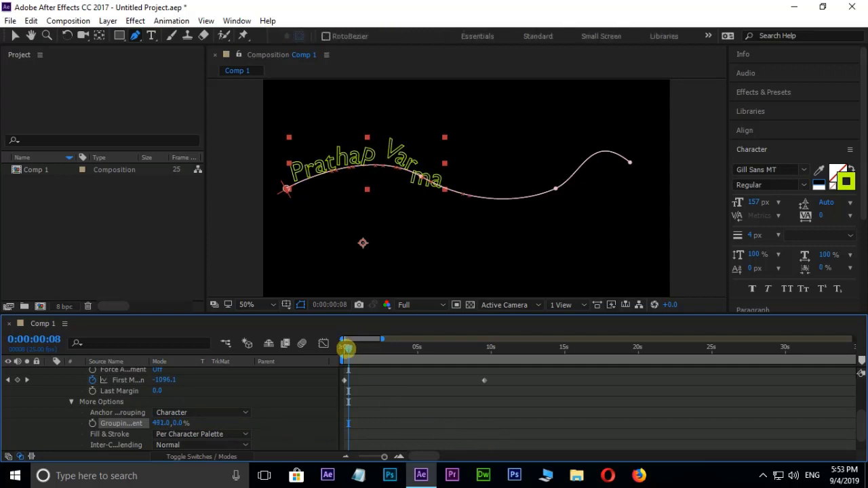
{"action": "left_click_drag", "start_coordinate": [346, 348], "coordinate": [339, 349]}
{"action": "key", "text": "space"}
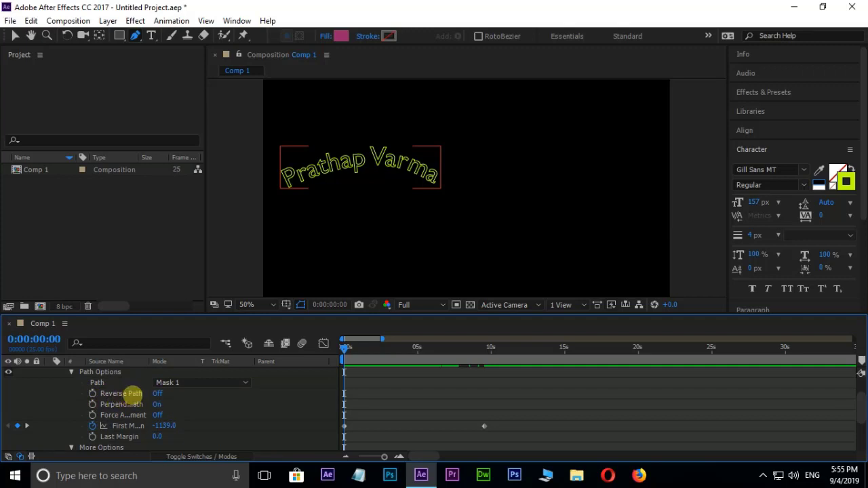
{"action": "left_click", "coordinate": [311, 377]}
{"action": "mouse_move", "coordinate": [344, 348]}
{"action": "left_mouse_down"}
{"action": "mouse_move", "coordinate": [446, 373]}
{"action": "mouse_move", "coordinate": [415, 384]}
{"action": "left_mouse_up"}
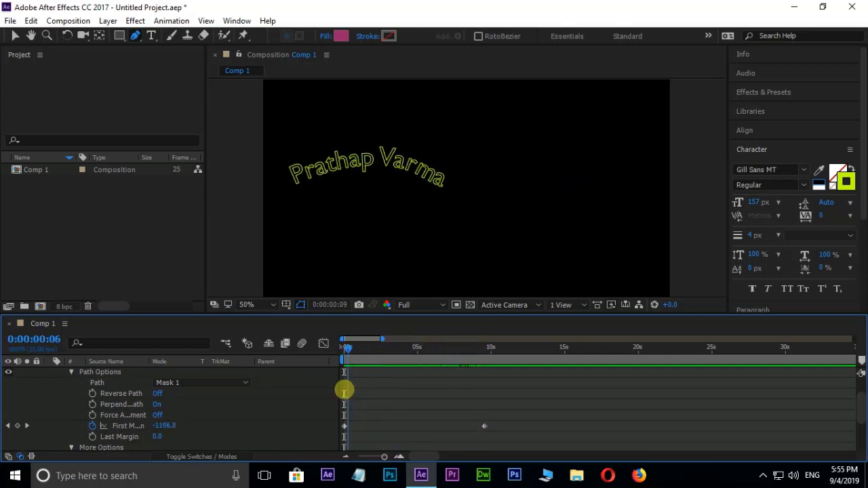
{"action": "left_click_drag", "start_coordinate": [415, 384], "coordinate": [109, 395]}
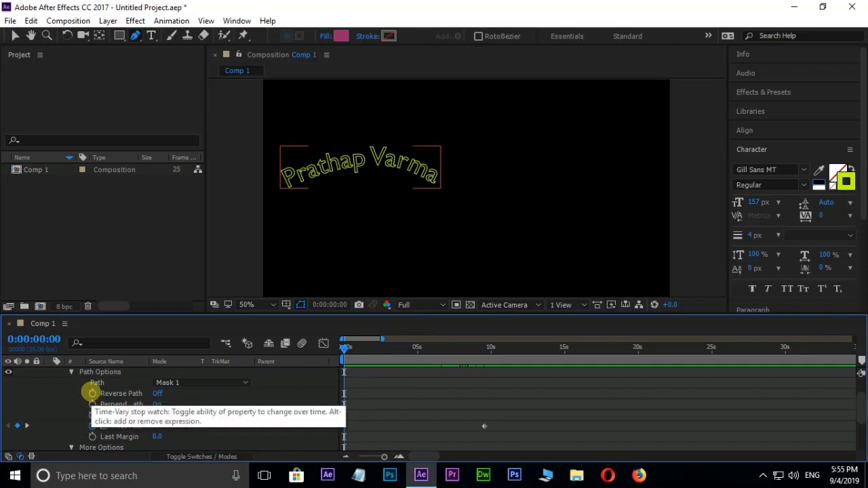
{"action": "left_click", "coordinate": [92, 393]}
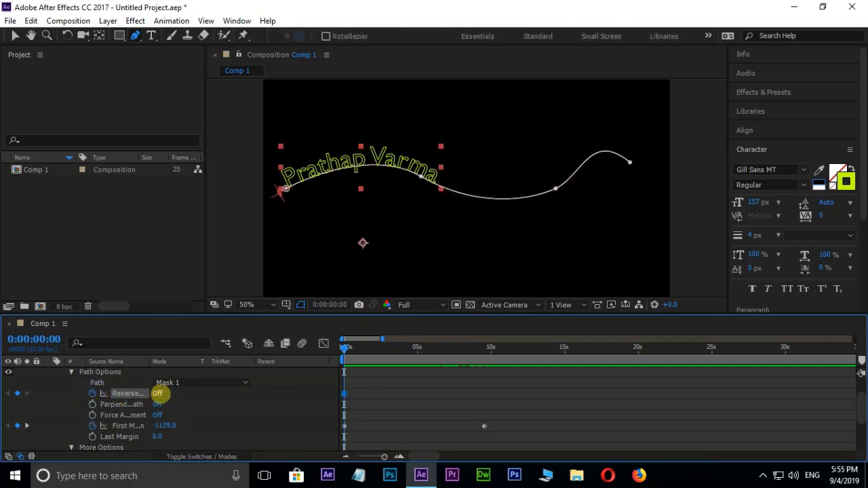
{"action": "left_click", "coordinate": [157, 393]}
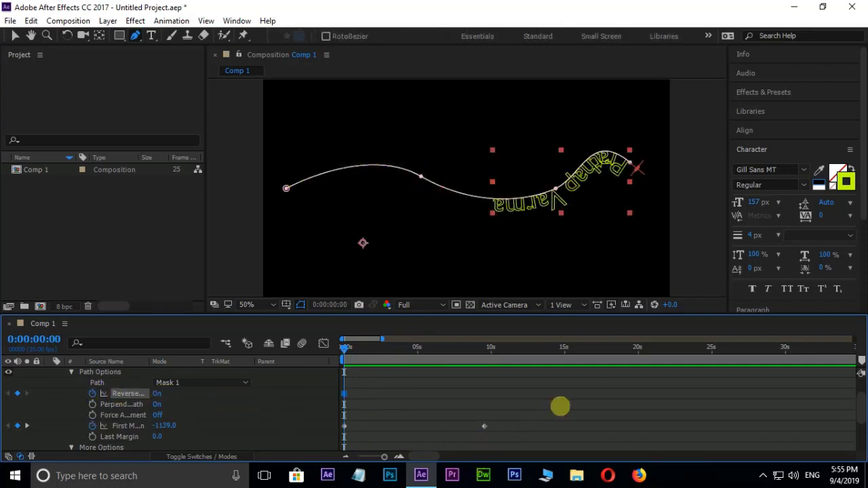
{"action": "key", "text": "space"}
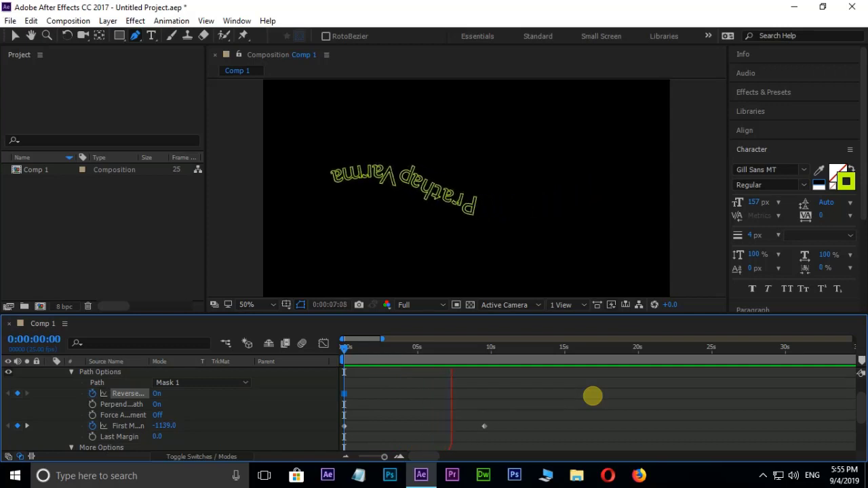
{"action": "key", "text": "space"}
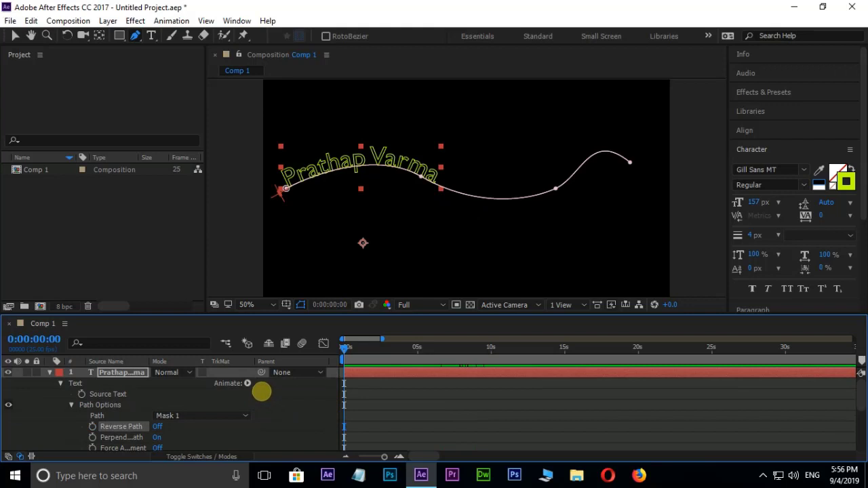
Open the text layer's Animate menu with its Fill Color submenu showing
{"action": "left_click", "coordinate": [247, 383]}
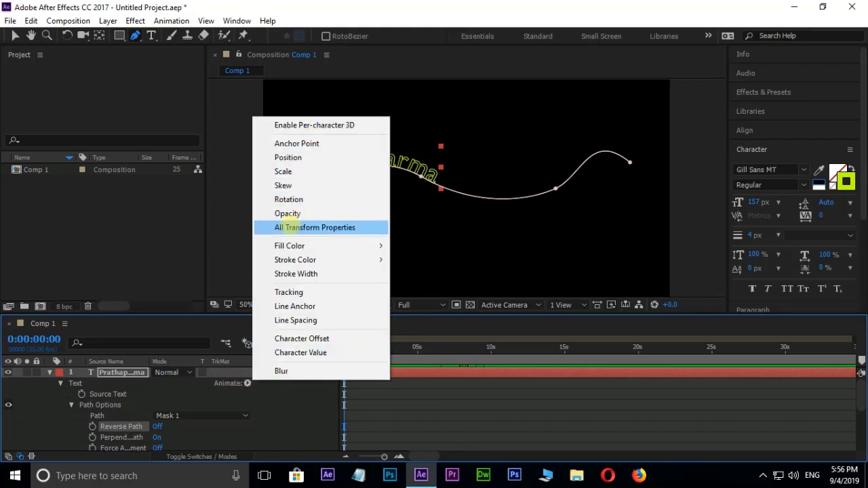
{"action": "mouse_move", "coordinate": [284, 246]}
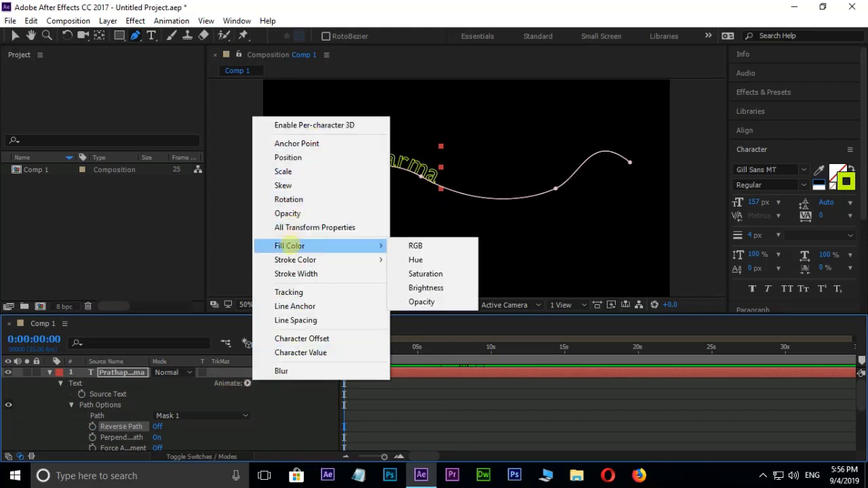